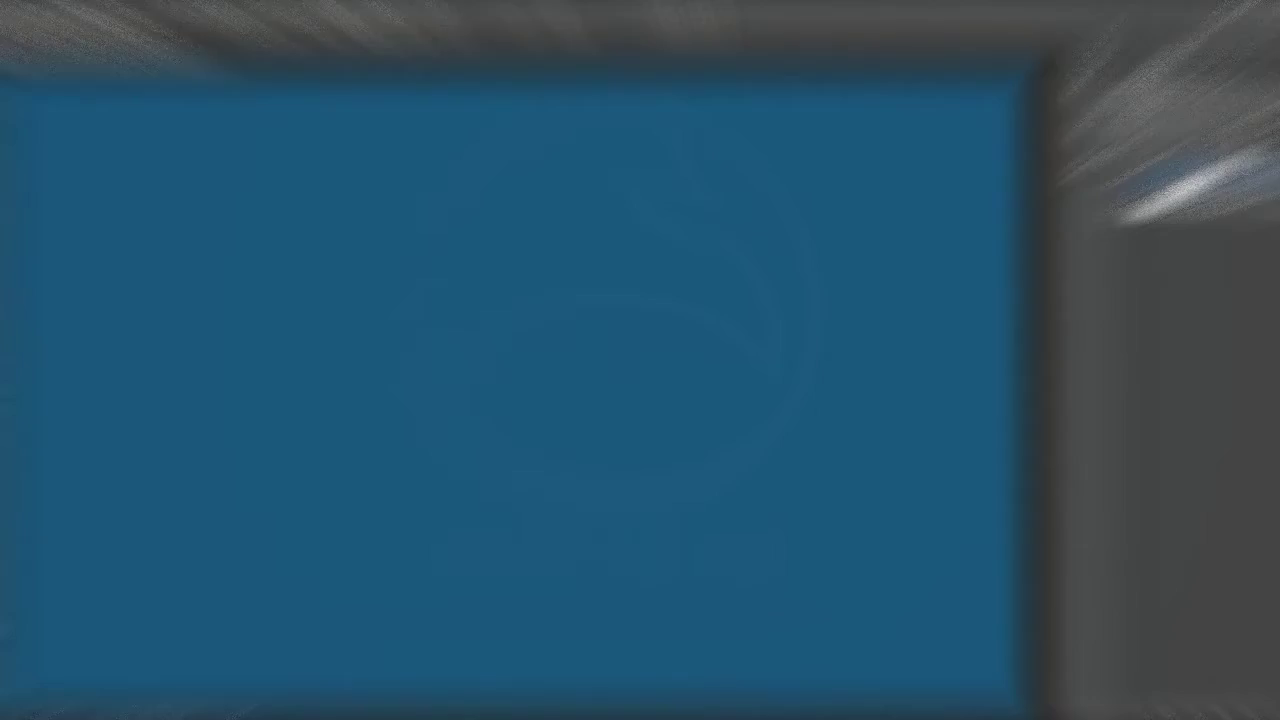
Draw a circular selection near the canvas centre, fill it white with the Paint Bucket, and deselect.
{"action": "mouse_move", "coordinate": [189, 163]}
{"action": "left_mouse_down"}
{"action": "mouse_move", "coordinate": [543, 394]}
{"action": "mouse_move", "coordinate": [655, 444]}
{"action": "left_mouse_up"}
{"action": "left_click_drag", "start_coordinate": [309, 251], "coordinate": [475, 325]}
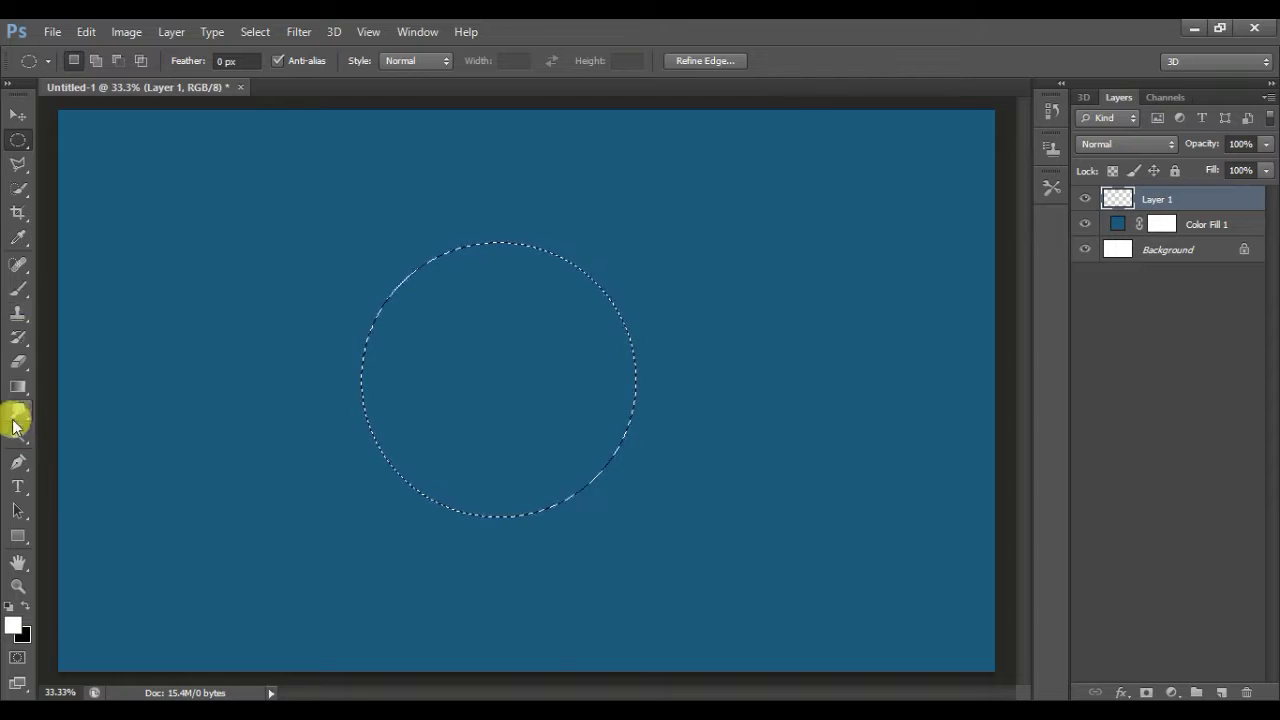
{"action": "left_click", "coordinate": [19, 389]}
{"action": "right_click", "coordinate": [19, 393]}
{"action": "left_click", "coordinate": [53, 400]}
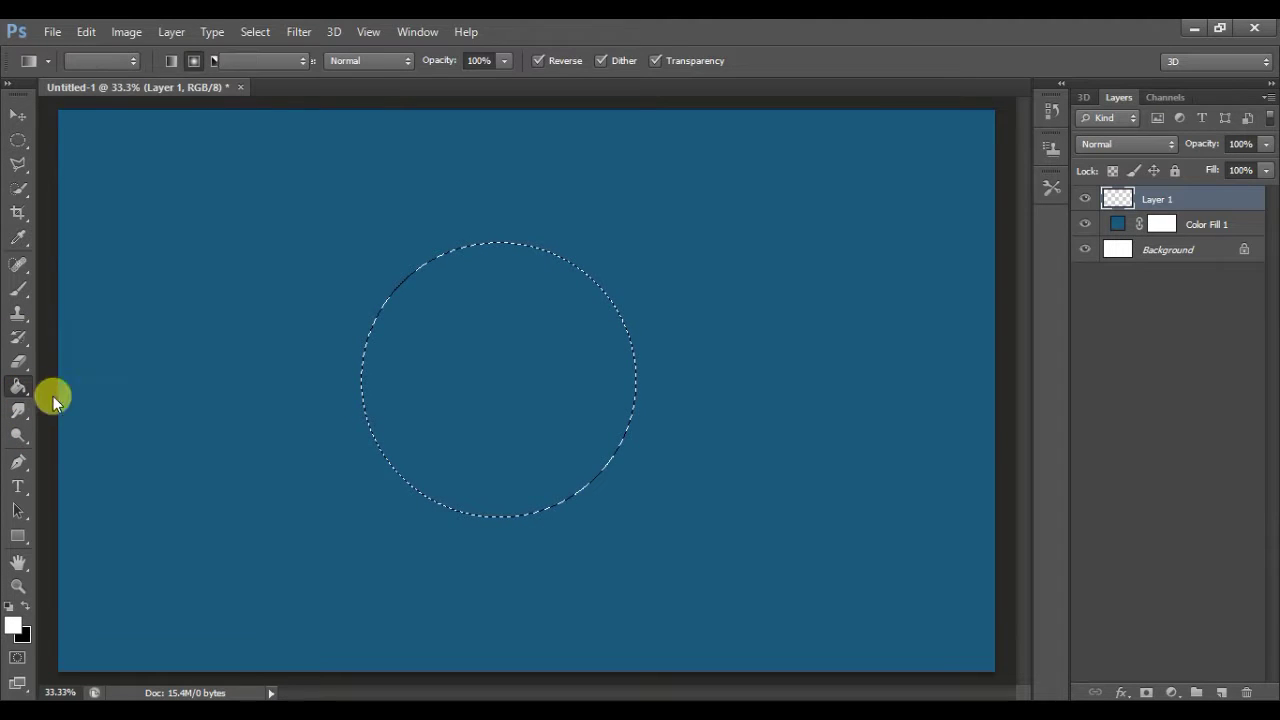
{"action": "left_click", "coordinate": [512, 407]}
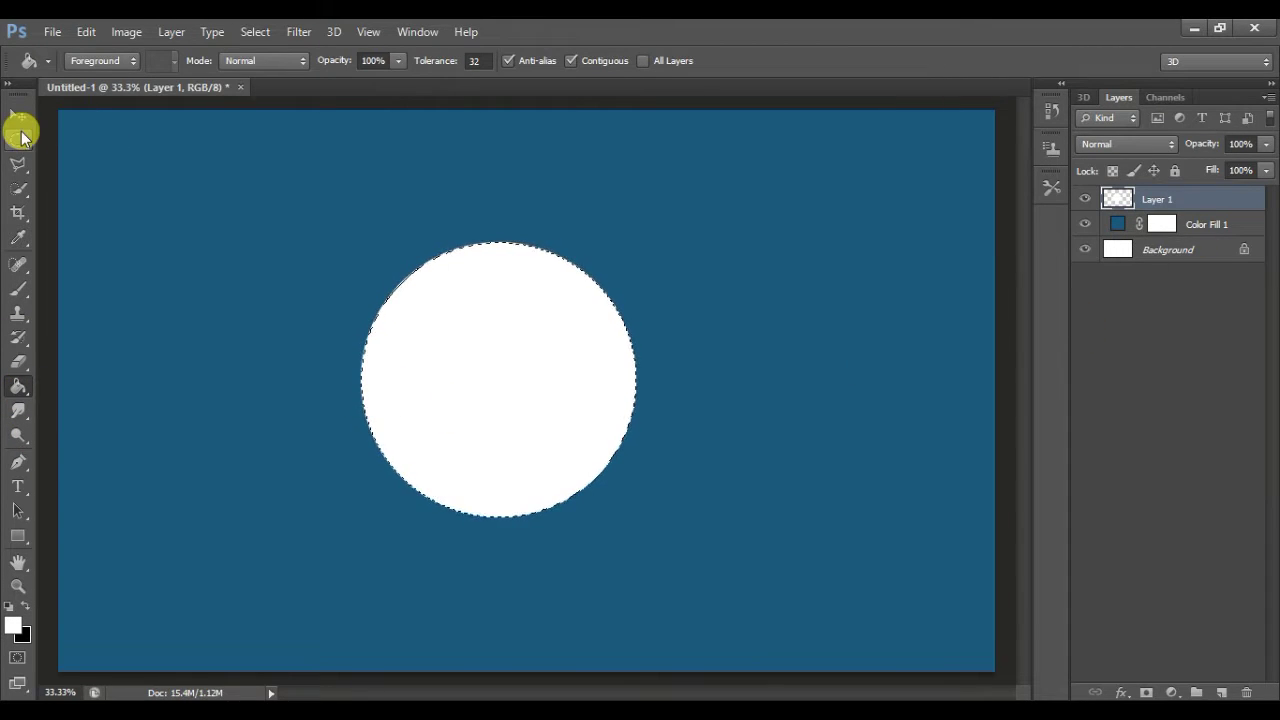
{"action": "left_click", "coordinate": [18, 140]}
{"action": "key", "text": "ctrl+d"}
Duplicate the white circle's layer and scale the copy down to about 92%.
{"action": "key", "text": "ctrl+j"}
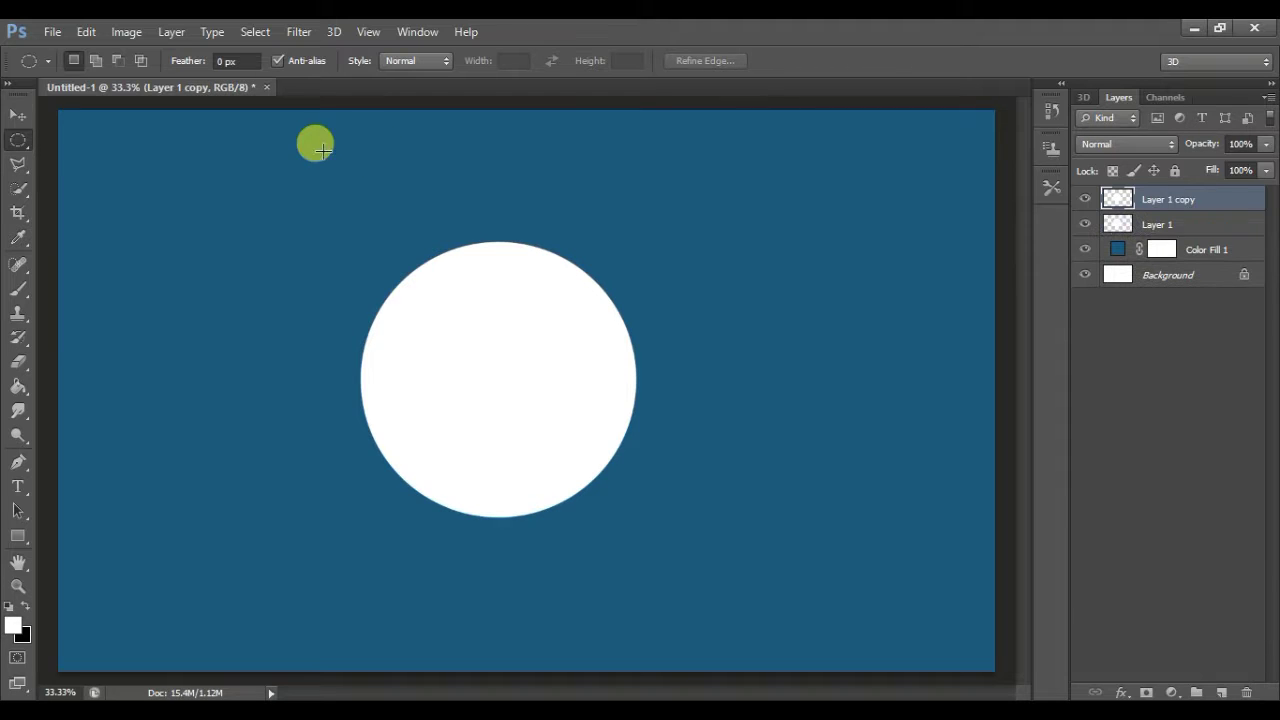
{"action": "left_click", "coordinate": [18, 114]}
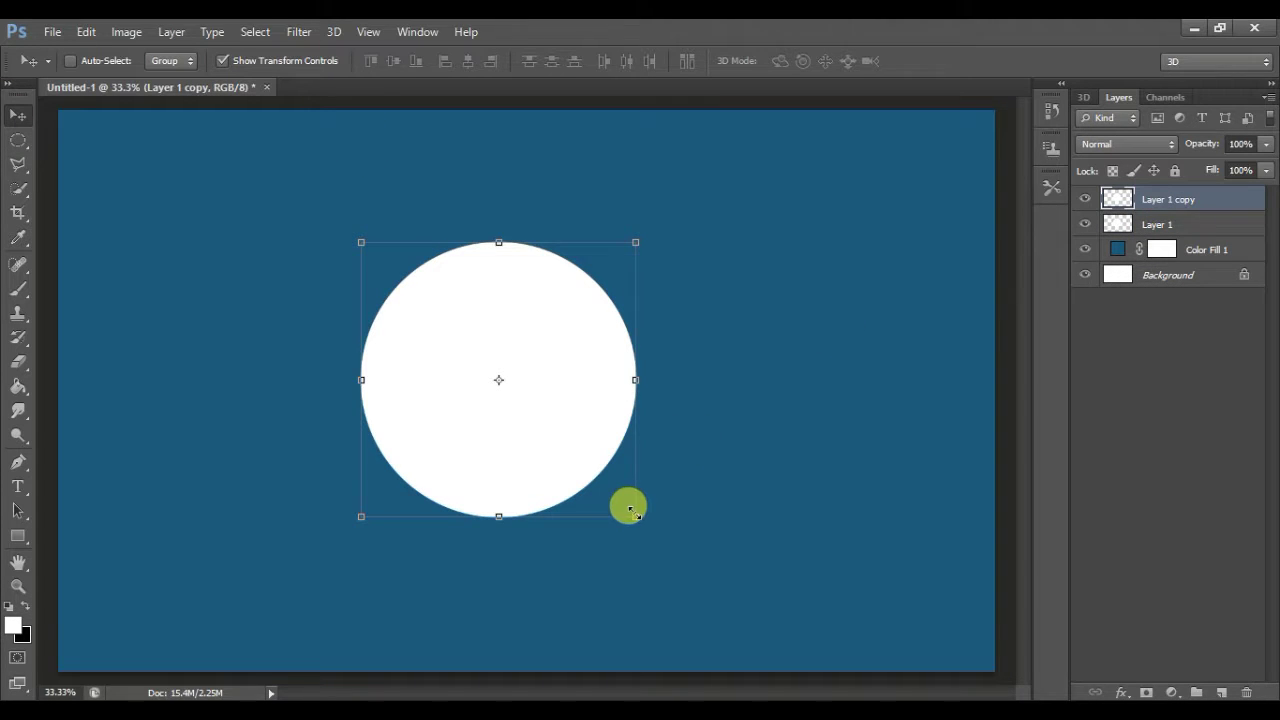
{"action": "left_click_drag", "start_coordinate": [634, 515], "coordinate": [623, 507]}
{"action": "key", "text": "Return"}
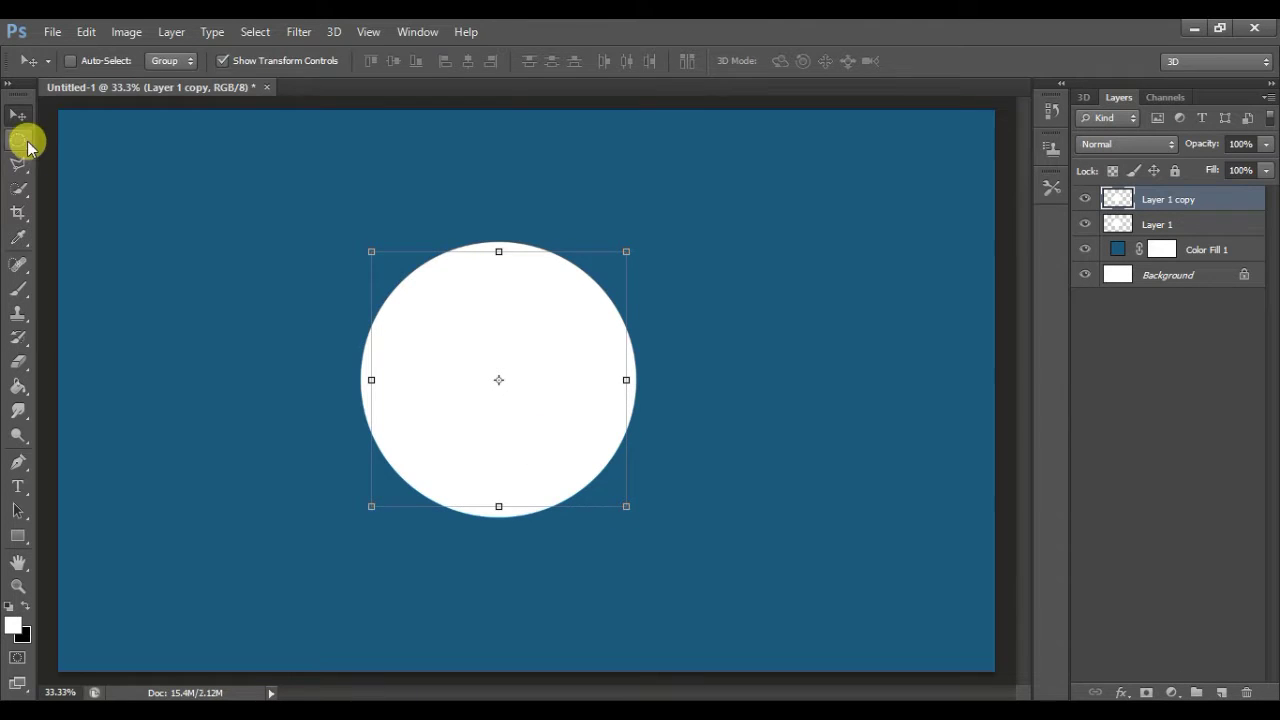
Quick-select the smaller circle and delete that area from Layer 1, leaving a ring.
{"action": "left_click", "coordinate": [18, 140]}
{"action": "left_click", "coordinate": [18, 188]}
{"action": "mouse_move", "coordinate": [480, 347]}
{"action": "left_mouse_down"}
{"action": "mouse_move", "coordinate": [537, 437]}
{"action": "mouse_move", "coordinate": [366, 494]}
{"action": "mouse_move", "coordinate": [434, 243]}
{"action": "mouse_move", "coordinate": [564, 457]}
{"action": "mouse_move", "coordinate": [554, 449]}
{"action": "left_mouse_up"}
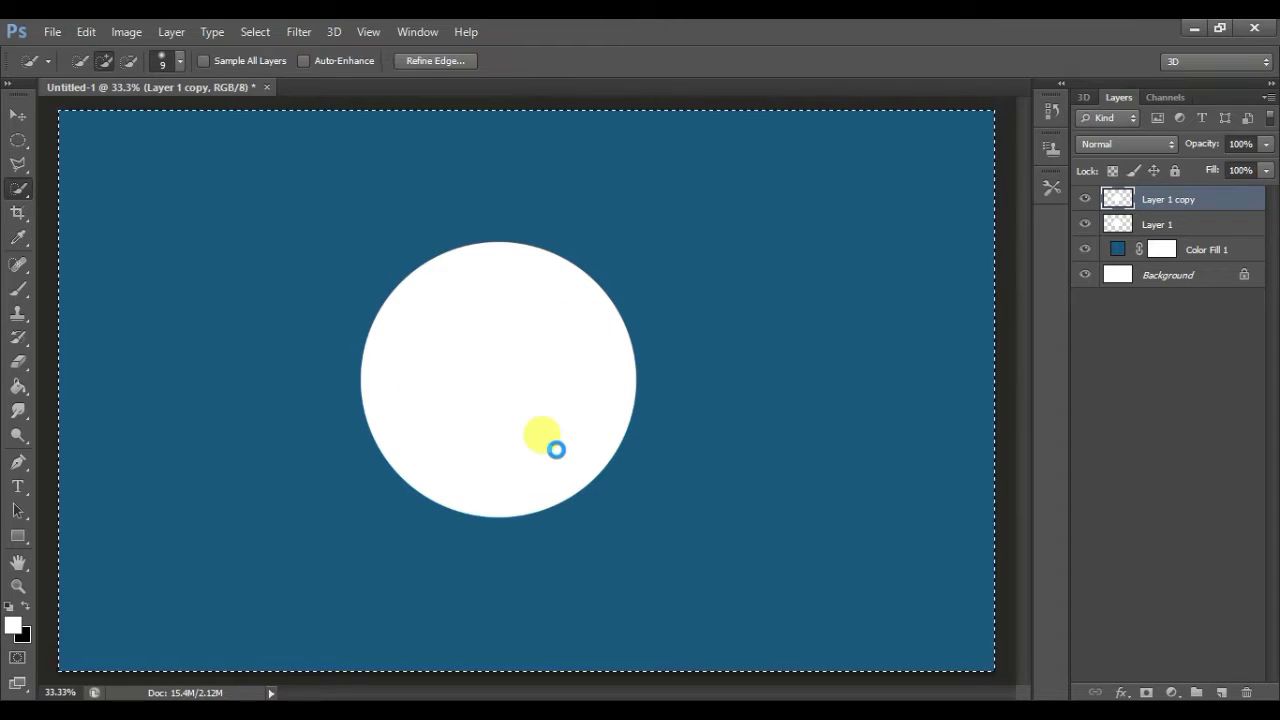
{"action": "left_click", "coordinate": [975, 282], "text": "alt"}
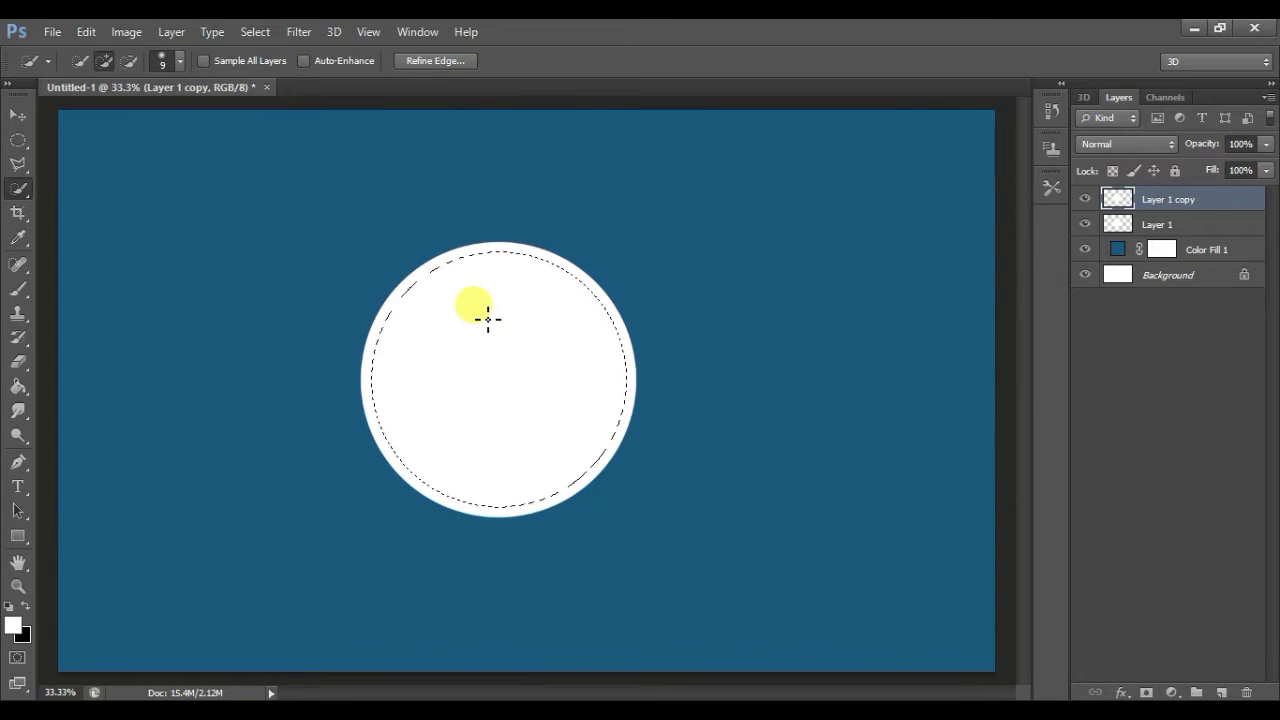
{"action": "left_click", "coordinate": [1192, 225]}
{"action": "key", "text": "Delete"}
Deselect, then nudge the ring slightly right and down.
{"action": "left_click", "coordinate": [18, 140]}
{"action": "left_click", "coordinate": [130, 168]}
{"action": "left_click", "coordinate": [1117, 198]}
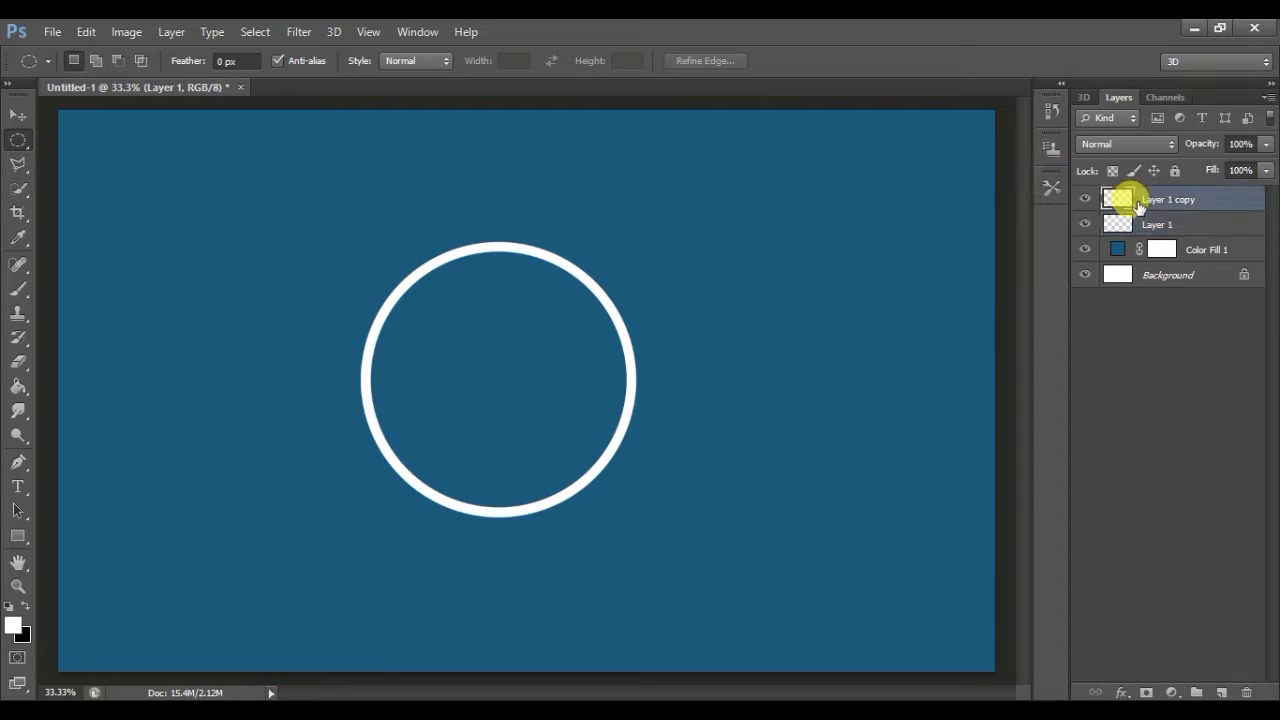
{"action": "left_click", "coordinate": [18, 116]}
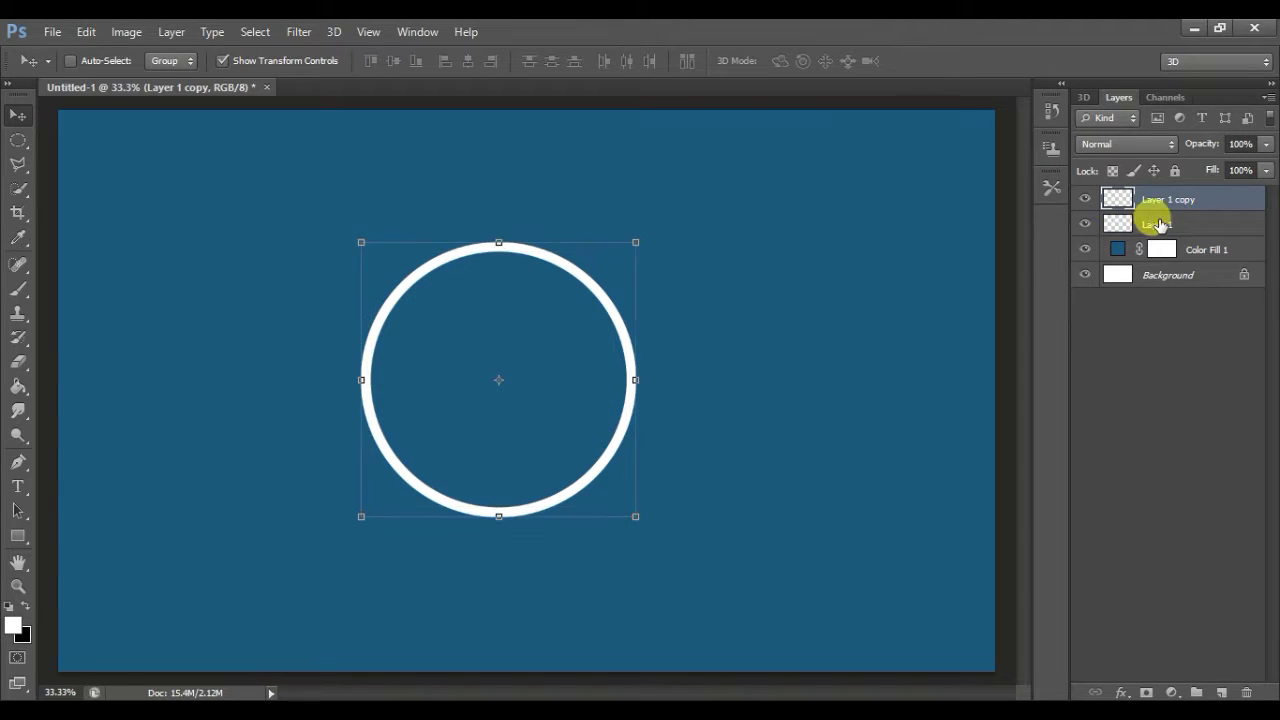
{"action": "left_click", "coordinate": [1157, 224]}
{"action": "left_click_drag", "start_coordinate": [597, 349], "coordinate": [602, 416]}
Scale both circle layers up to about 104% and move the ring slightly lower.
{"action": "left_click", "coordinate": [1226, 198], "text": "shift"}
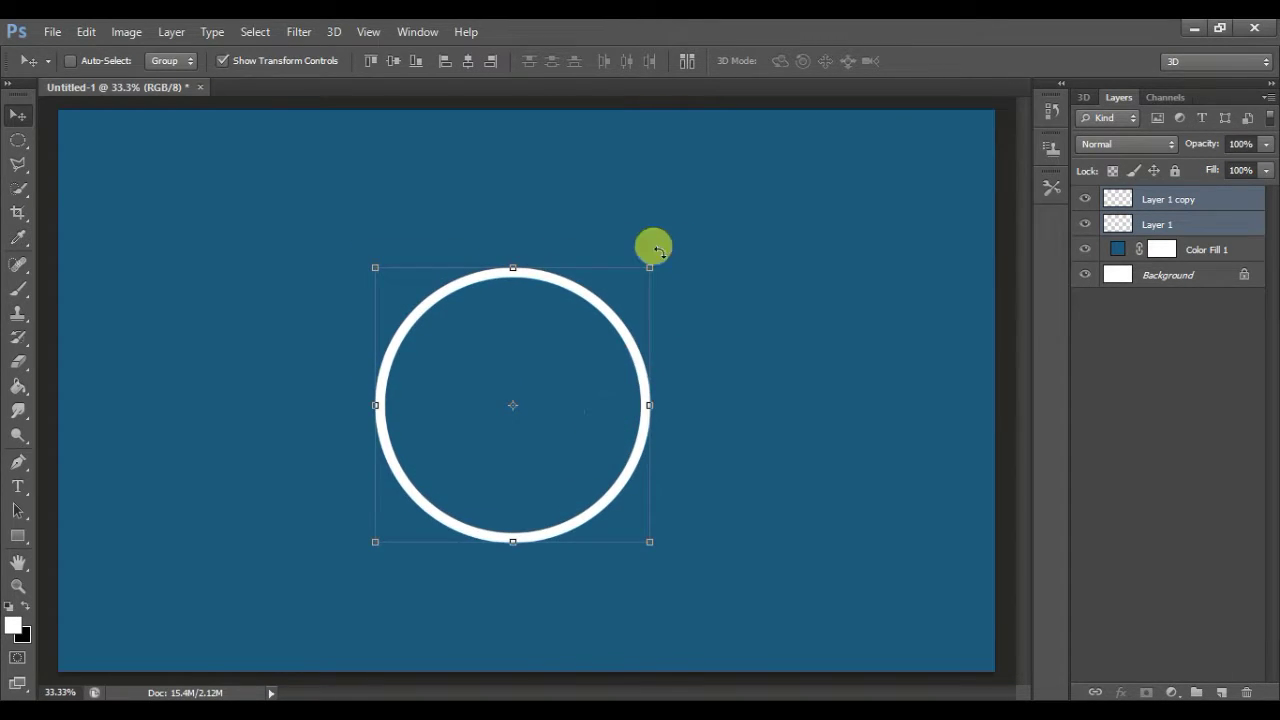
{"action": "left_click_drag", "start_coordinate": [652, 258], "coordinate": [668, 248]}
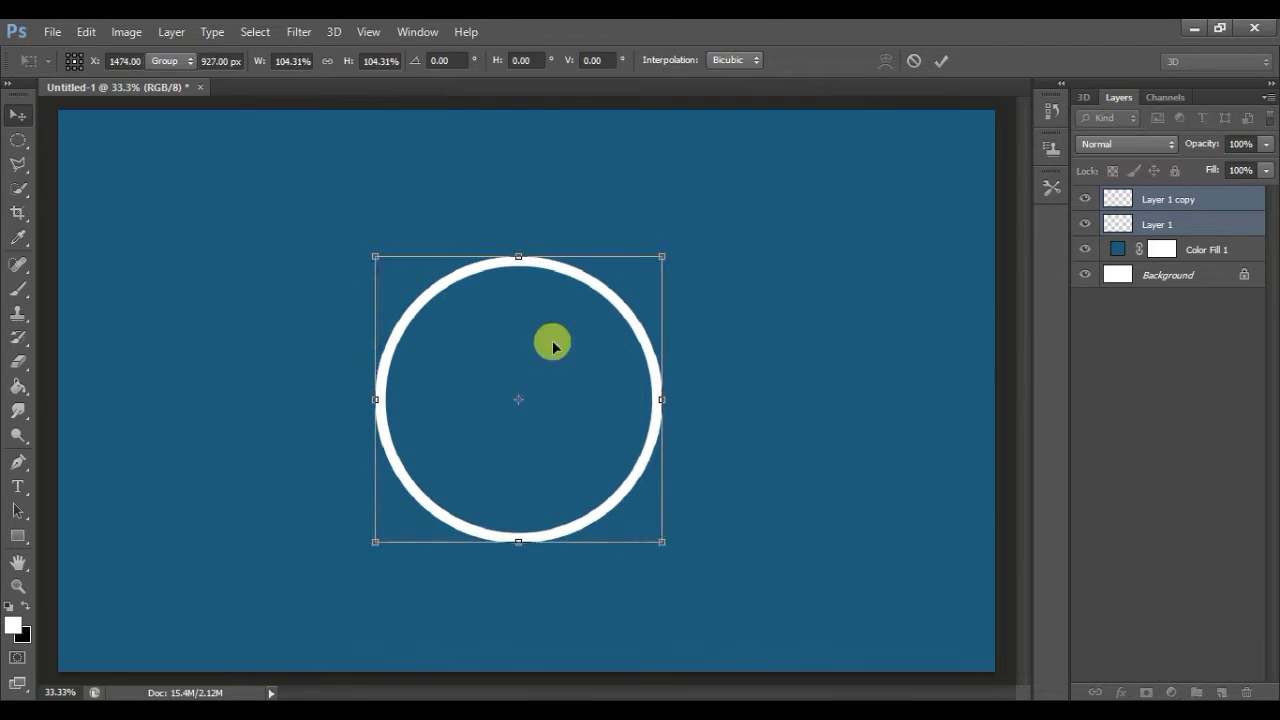
{"action": "key", "text": "Return"}
{"action": "left_click_drag", "start_coordinate": [551, 343], "coordinate": [586, 338]}
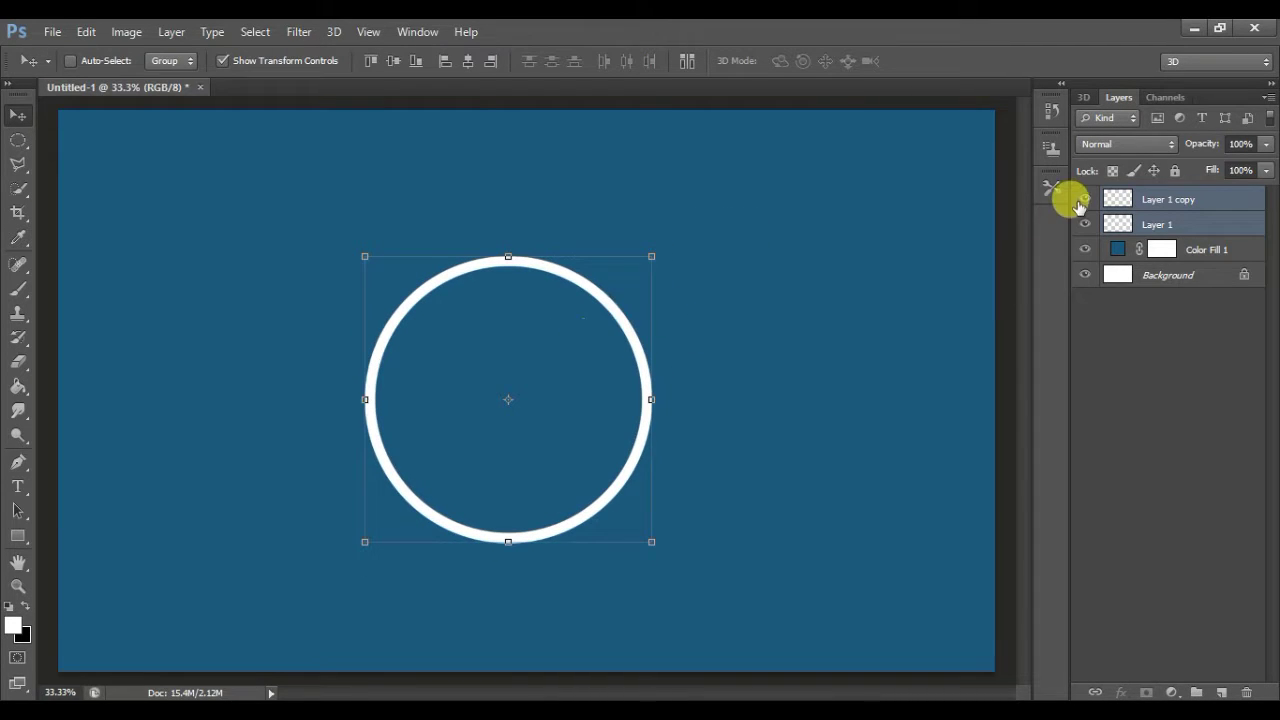
Delete the spare Layer 1 copy and nudge the ring slightly down and right.
{"action": "left_click", "coordinate": [1085, 198]}
{"action": "right_click", "coordinate": [1180, 190]}
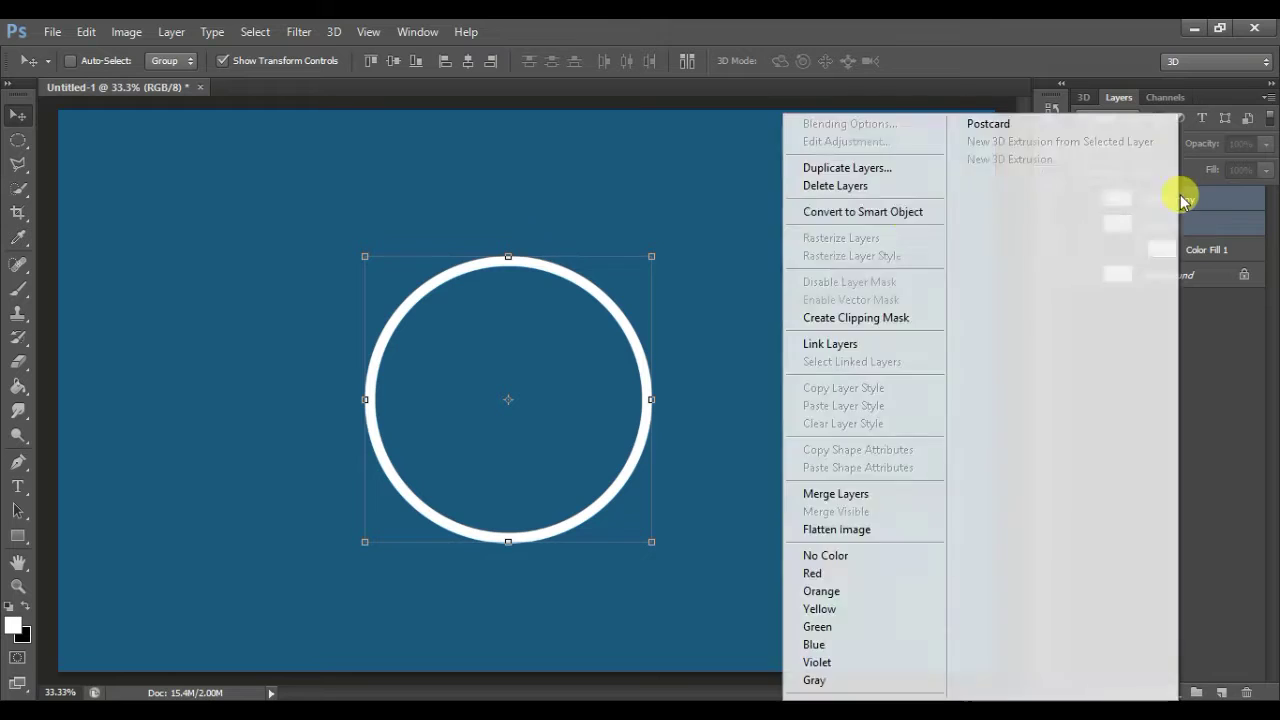
{"action": "left_click", "coordinate": [889, 189]}
{"action": "key", "text": "Return"}
{"action": "key", "text": "ctrl+z"}
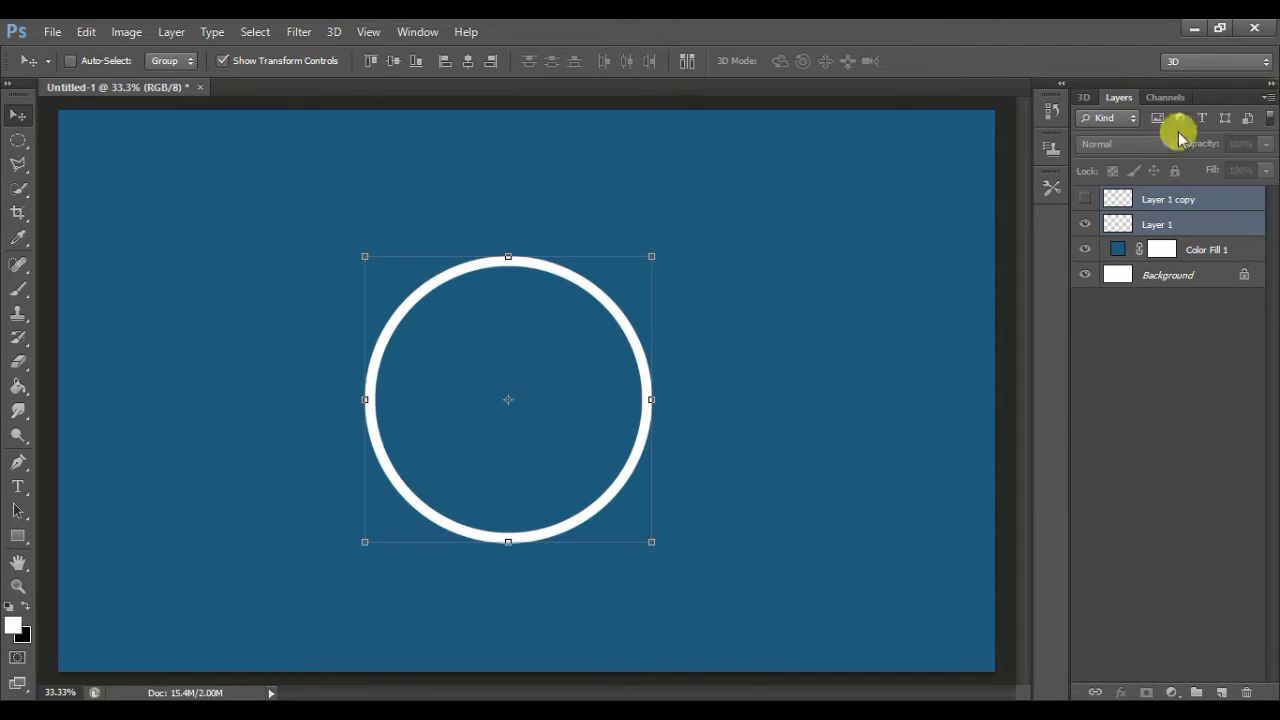
{"action": "left_click", "coordinate": [1166, 199]}
{"action": "right_click", "coordinate": [1166, 199]}
{"action": "left_click", "coordinate": [857, 188]}
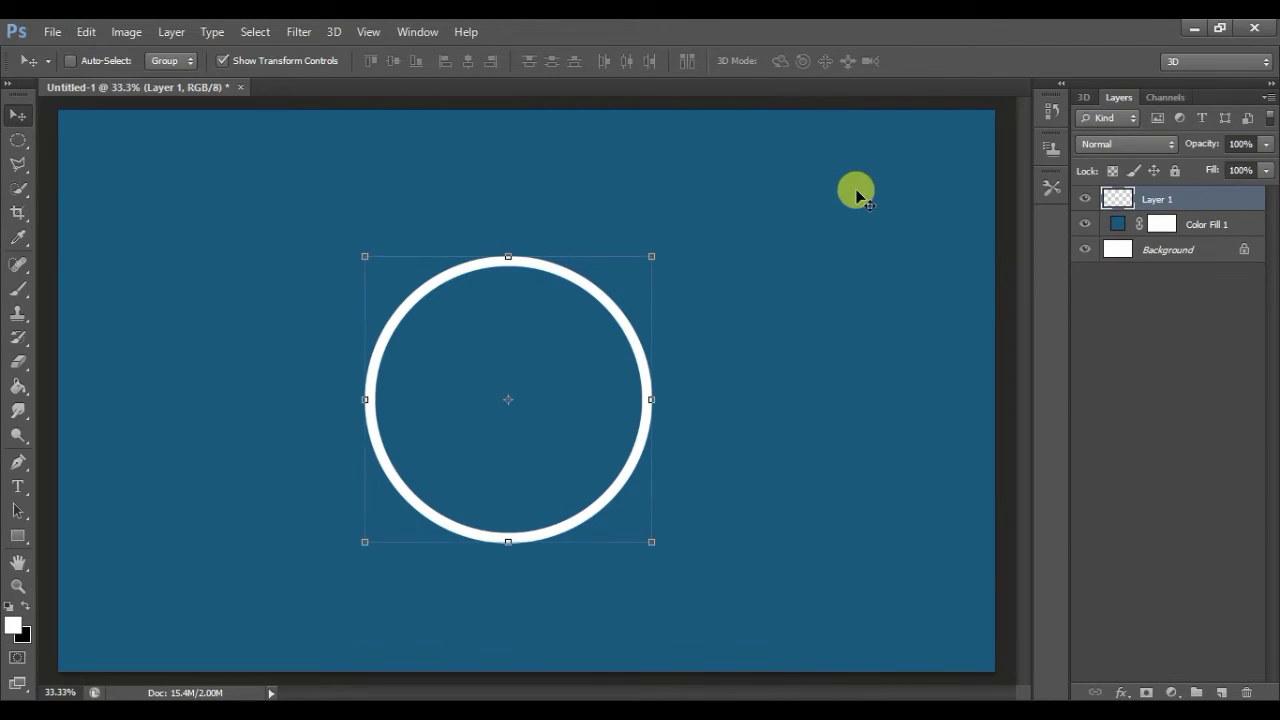
{"action": "left_click_drag", "start_coordinate": [586, 320], "coordinate": [595, 328]}
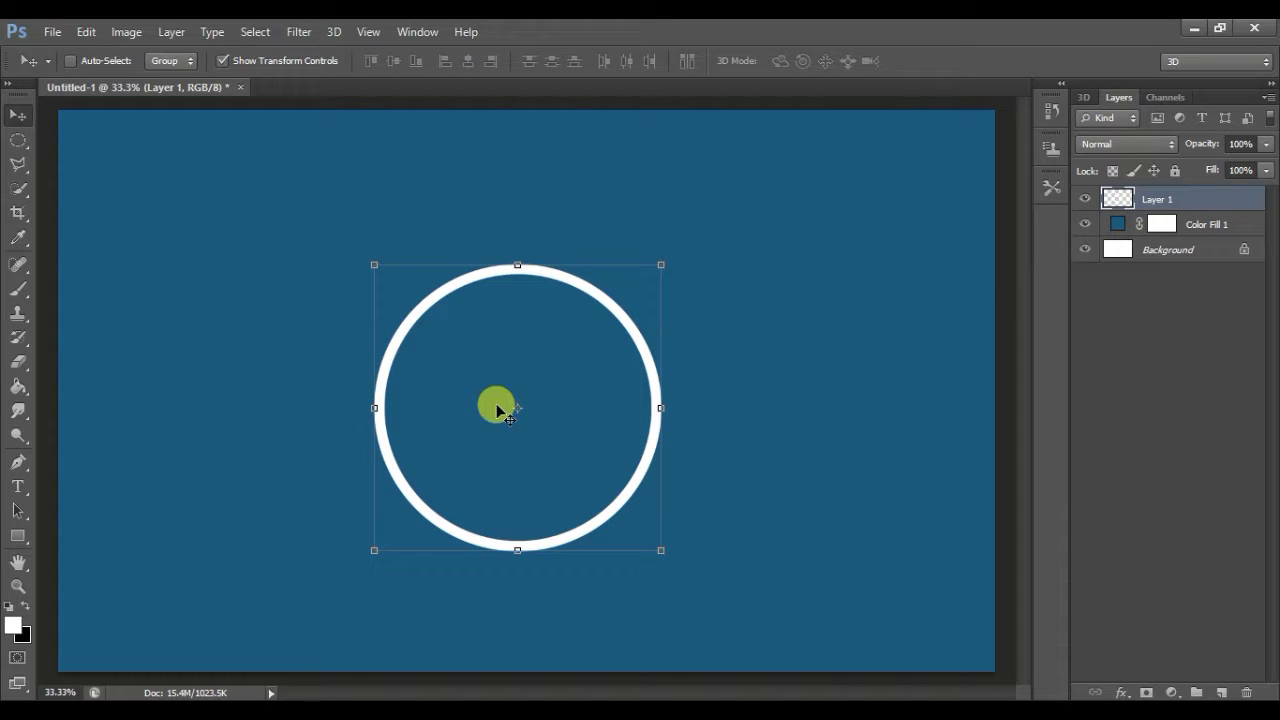
{"action": "left_click", "coordinate": [18, 164]}
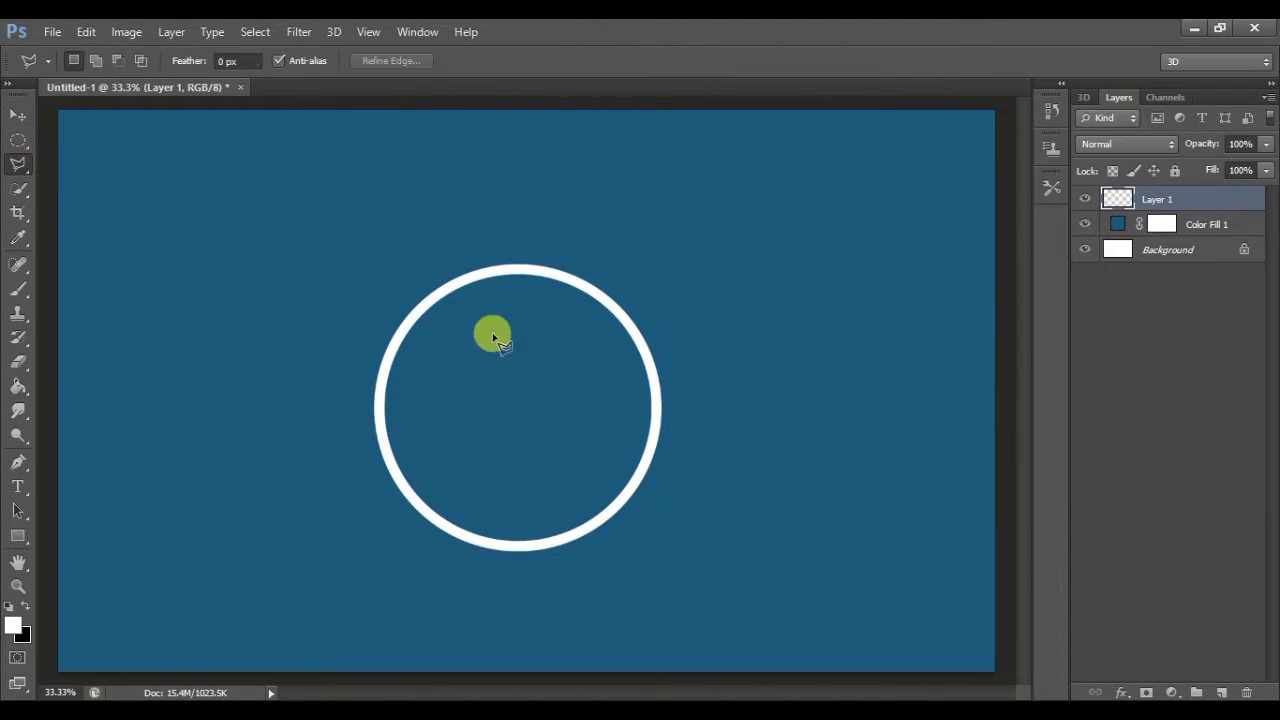
Outline the ring's top arc with the Polygonal Lasso and copy it to new Layer 2.
{"action": "left_click", "coordinate": [341, 432]}
{"action": "left_click", "coordinate": [444, 383]}
{"action": "left_click", "coordinate": [563, 378]}
{"action": "left_click", "coordinate": [690, 437]}
{"action": "left_click", "coordinate": [678, 208]}
{"action": "double_click", "coordinate": [330, 250]}
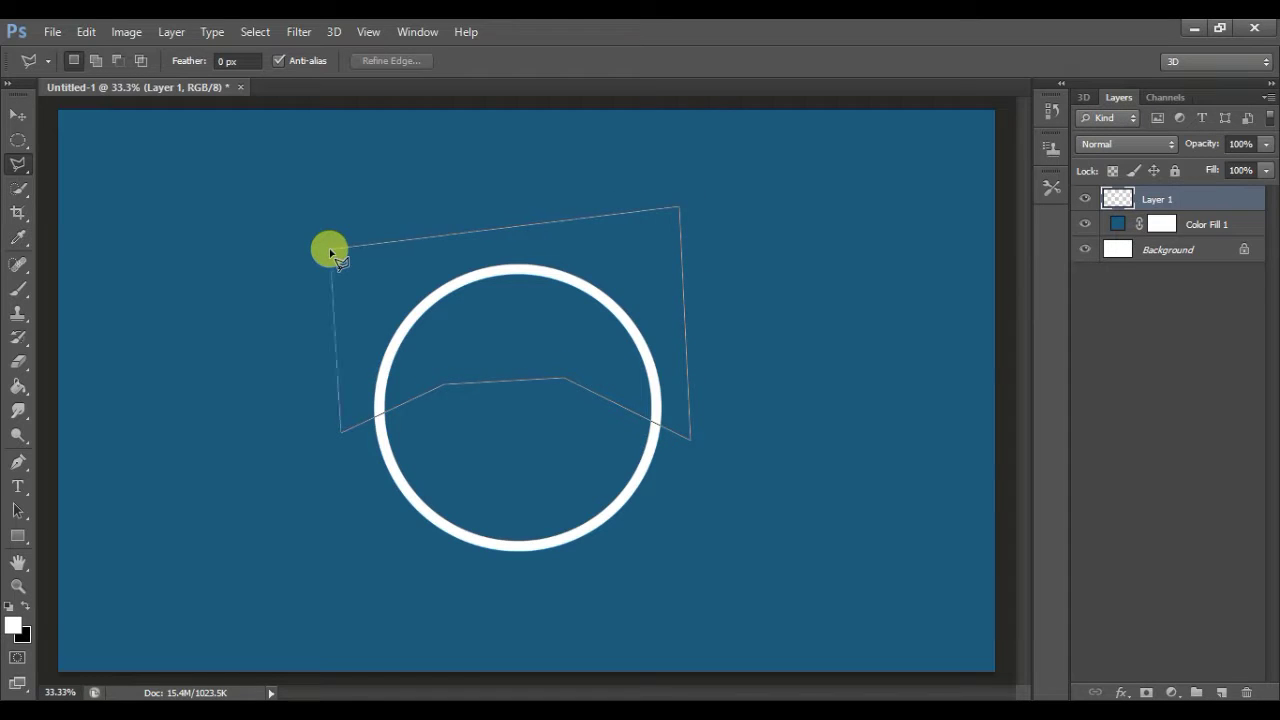
{"action": "key", "text": "ctrl+j"}
Move the copied arc down over the ring's lower half and squash it vertically.
{"action": "left_click", "coordinate": [17, 114]}
{"action": "mouse_move", "coordinate": [557, 289]}
{"action": "left_mouse_down"}
{"action": "mouse_move", "coordinate": [595, 423]}
{"action": "mouse_move", "coordinate": [586, 449]}
{"action": "left_mouse_up"}
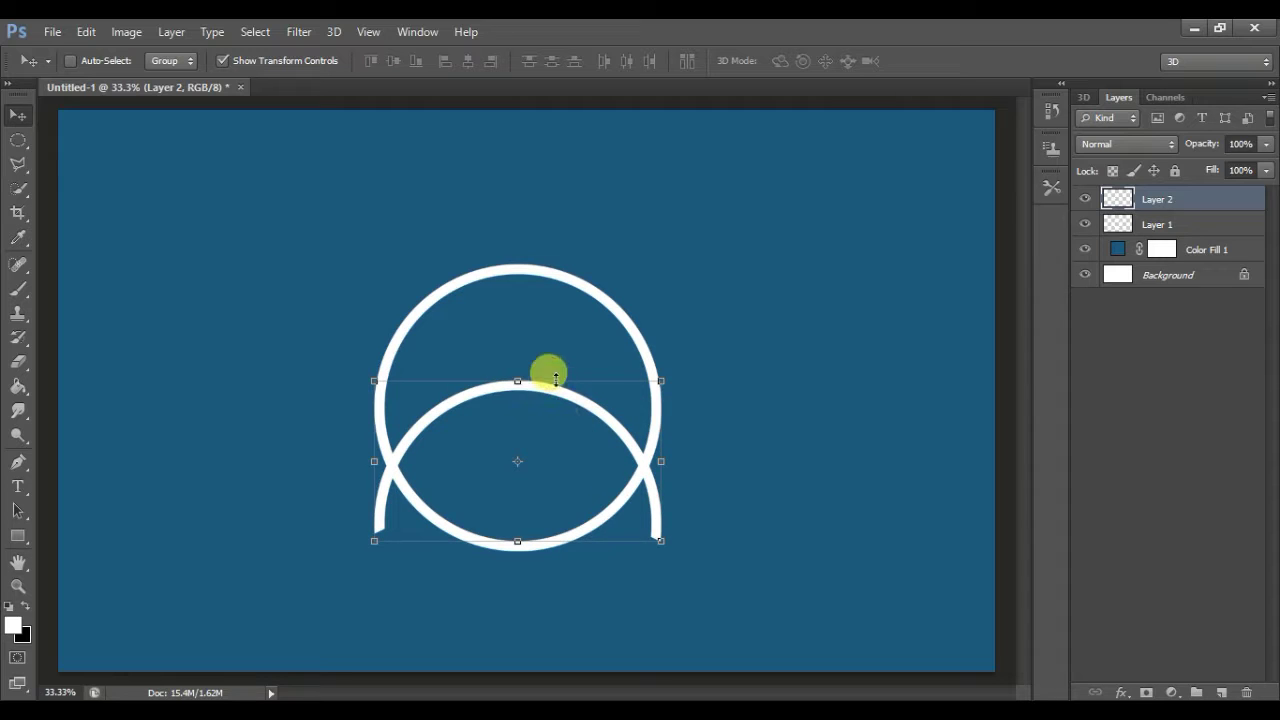
{"action": "left_click_drag", "start_coordinate": [555, 383], "coordinate": [556, 418]}
{"action": "key", "text": "Return"}
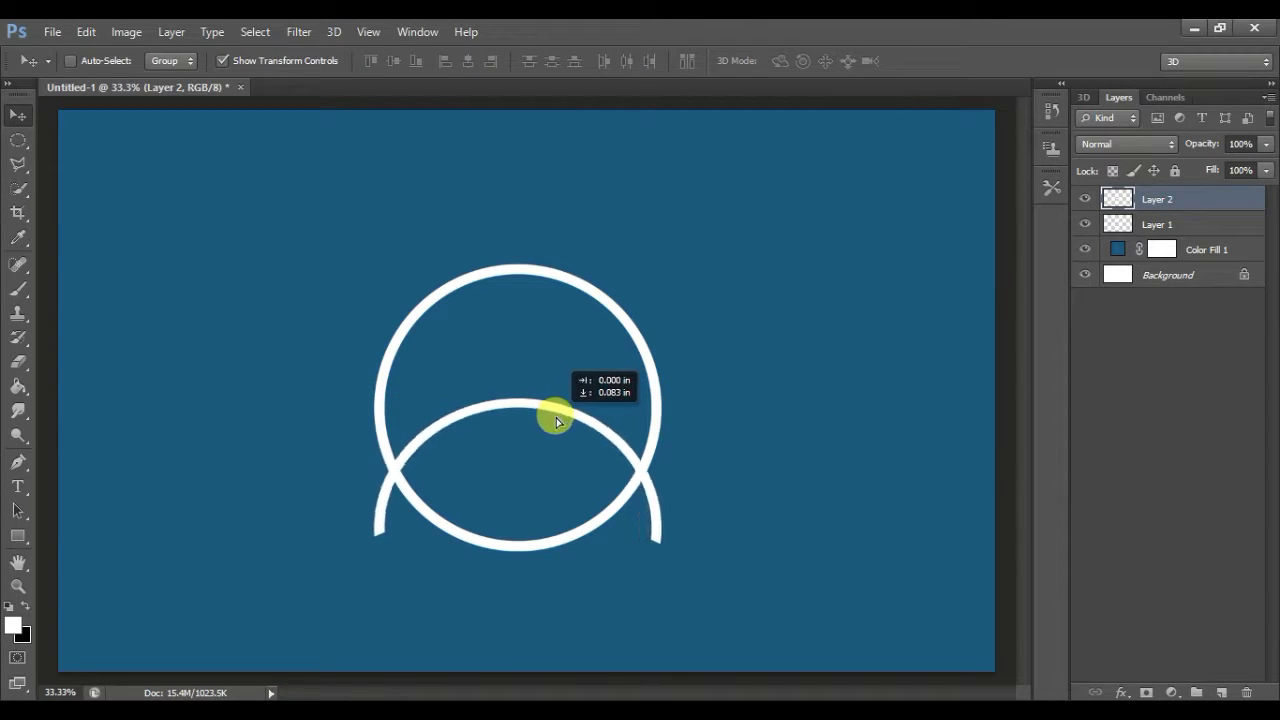
{"action": "key", "text": "shift+Left"}
{"action": "key", "text": "shift+Left"}
{"action": "key", "text": "shift+Left"}
{"action": "left_click_drag", "start_coordinate": [553, 418], "coordinate": [553, 412]}
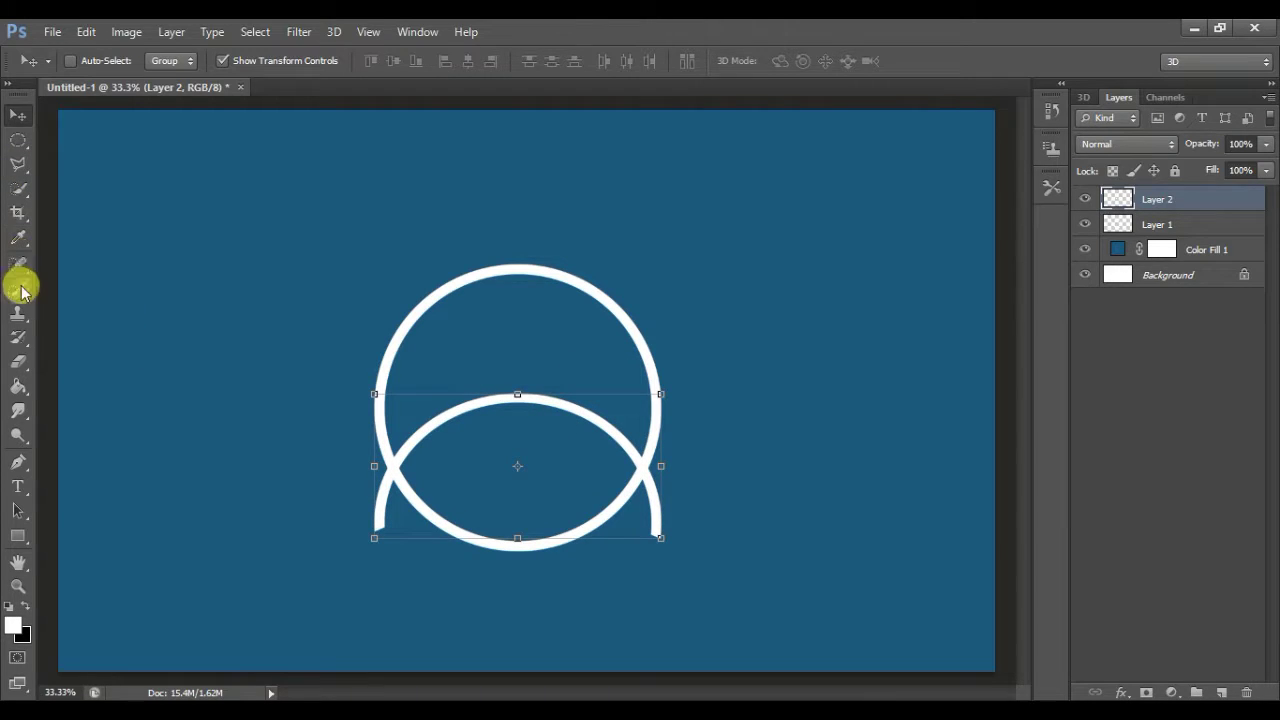
Erase the inner arc's lower-left and lower-right tails with a 100% opacity eraser.
{"action": "left_click", "coordinate": [18, 362]}
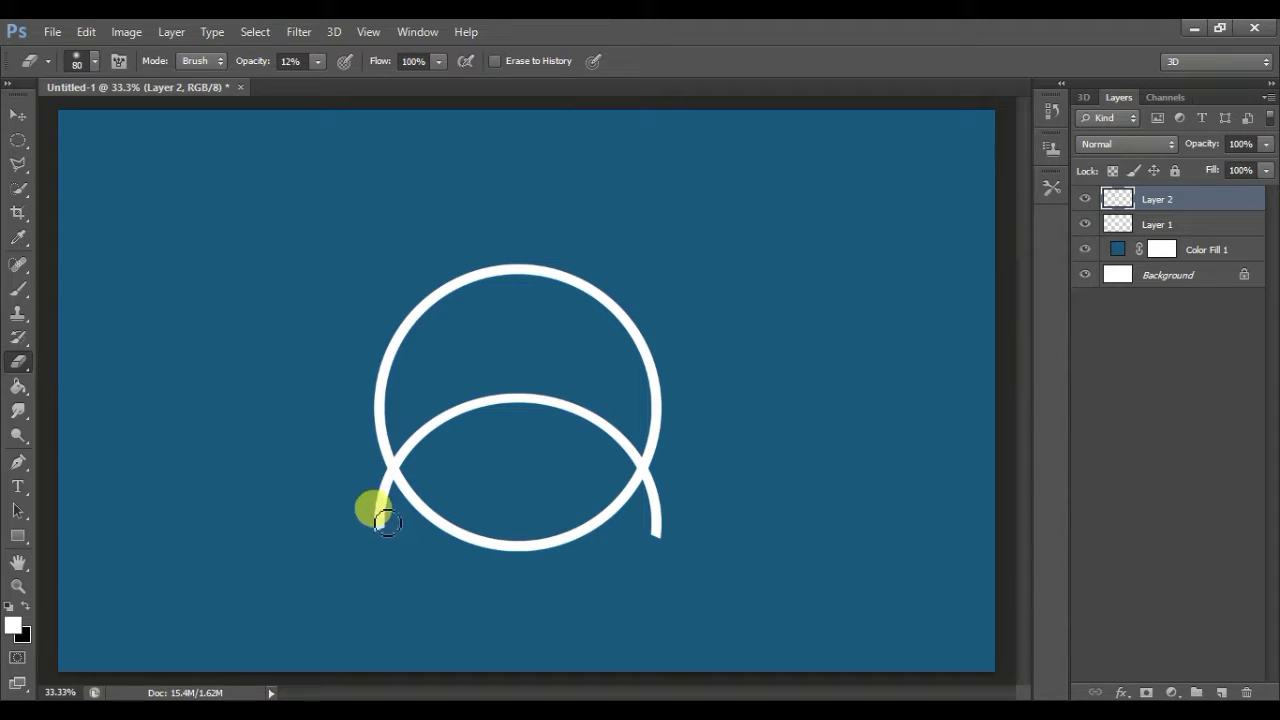
{"action": "left_click_drag", "start_coordinate": [245, 61], "coordinate": [300, 61]}
{"action": "left_click_drag", "start_coordinate": [391, 528], "coordinate": [380, 472]}
{"action": "mouse_move", "coordinate": [654, 568]}
{"action": "left_mouse_down"}
{"action": "mouse_move", "coordinate": [657, 477]}
{"action": "mouse_move", "coordinate": [664, 501]}
{"action": "left_mouse_up"}
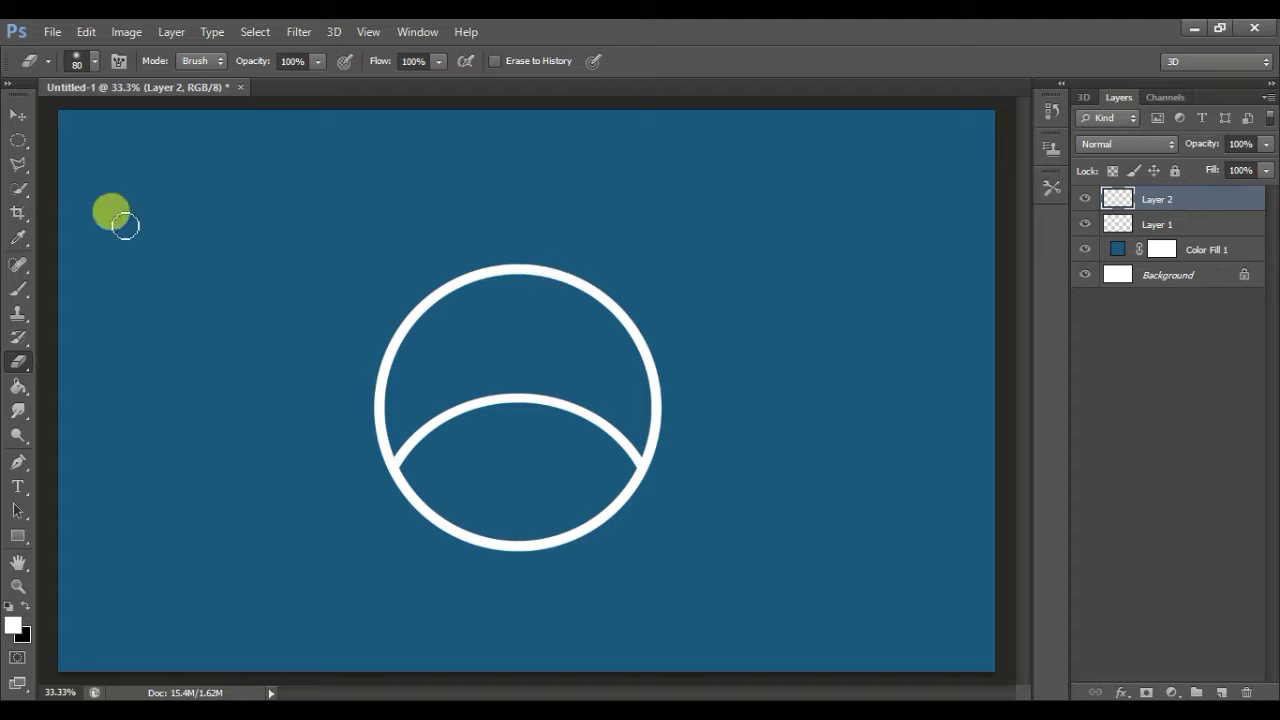
Enlarge the white brush and add an empty Layer 3 above Layer 2.
{"action": "left_click", "coordinate": [18, 289]}
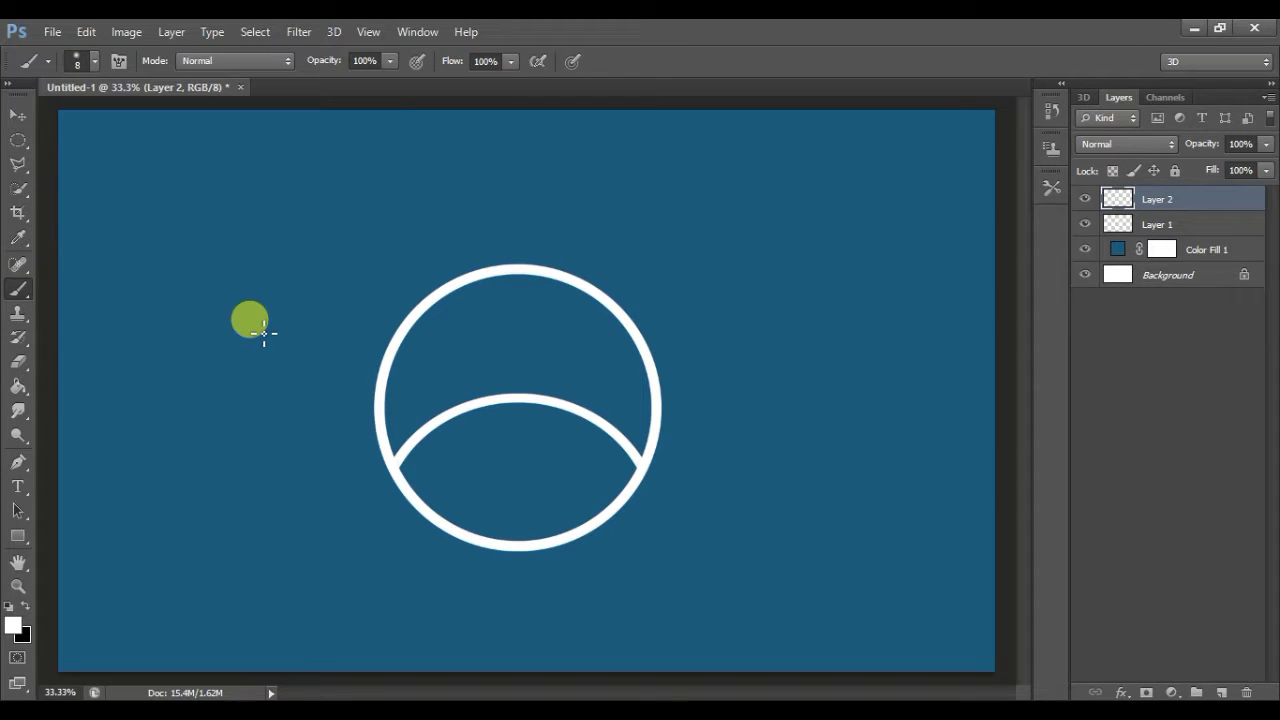
{"action": "key", "text": "bracketright"}
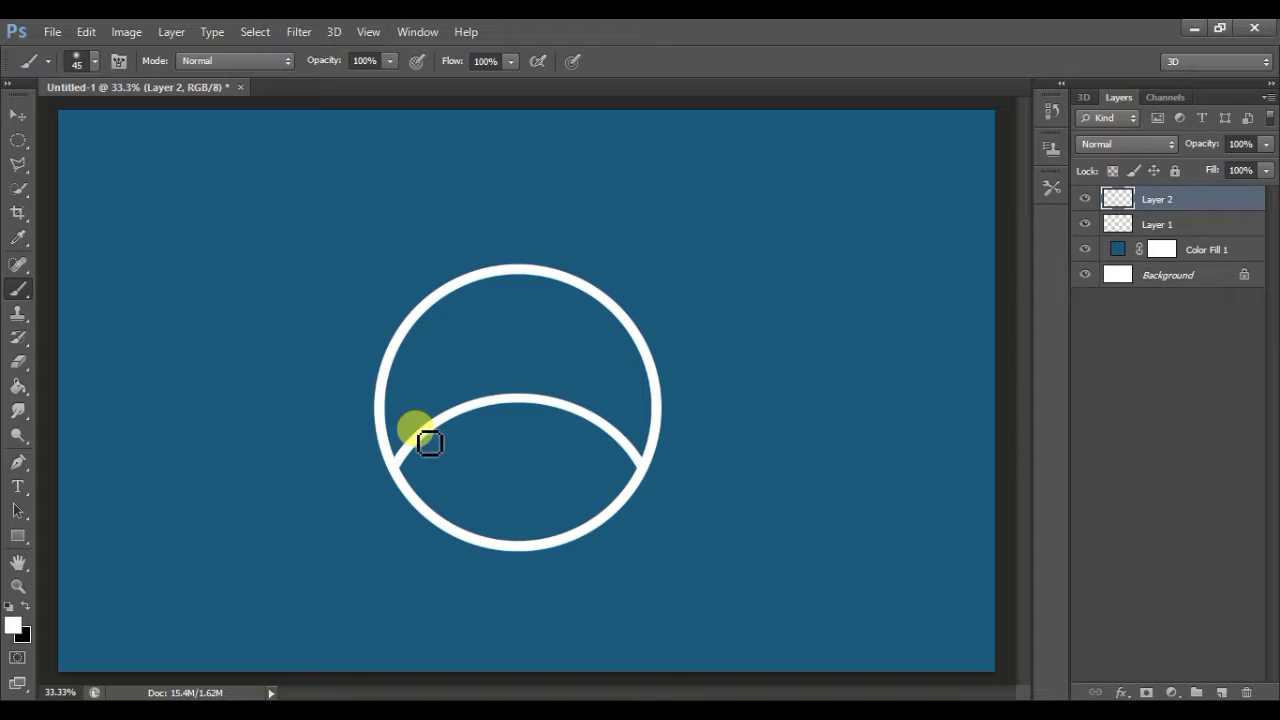
{"action": "left_click", "coordinate": [80, 58]}
{"action": "left_click", "coordinate": [148, 446]}
{"action": "key", "text": "ctrl+z"}
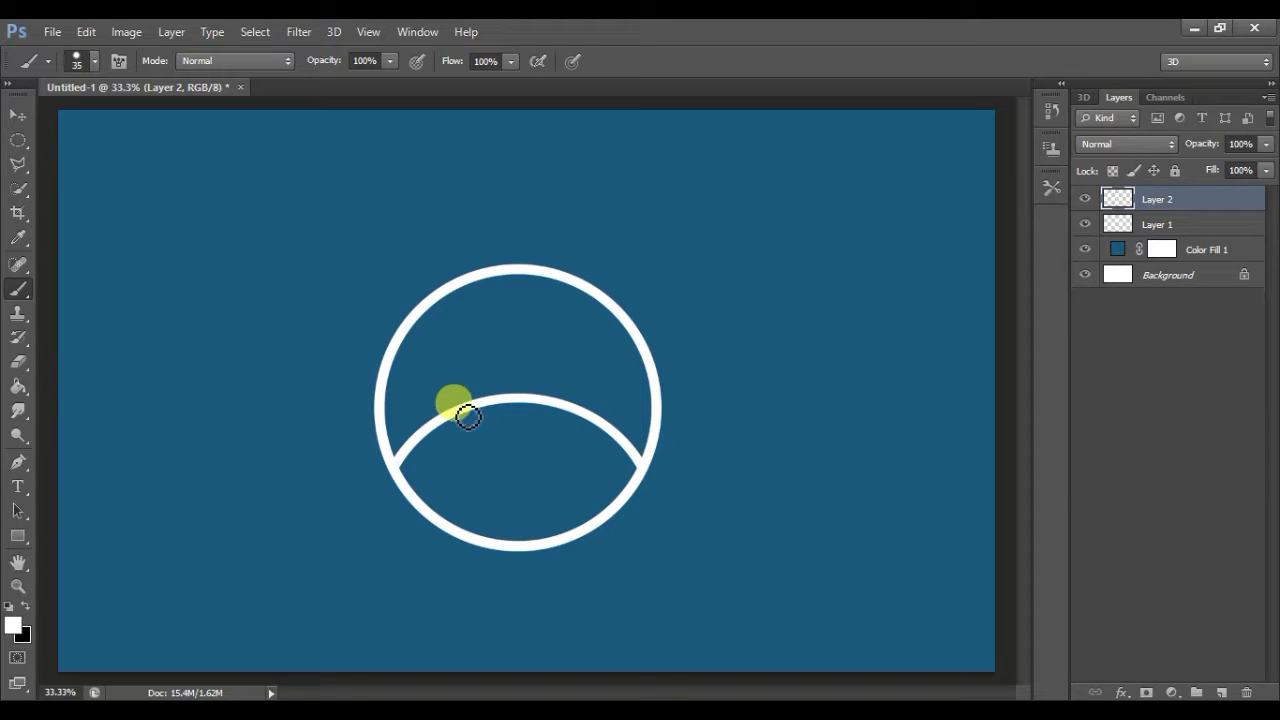
{"action": "left_click", "coordinate": [1221, 692]}
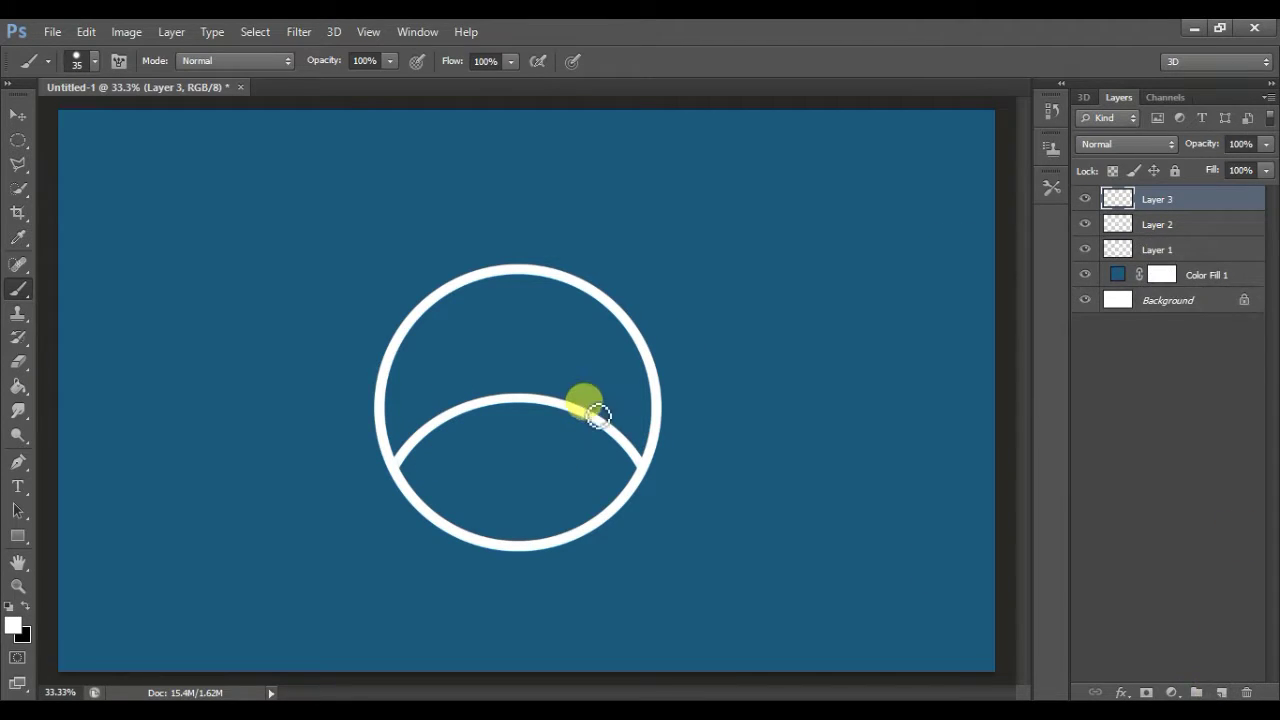
Zoom in and start a Pen path with curved points below the ring's top and left for the fin.
{"action": "left_click", "coordinate": [18, 462]}
{"action": "key", "text": "ctrl+plus"}
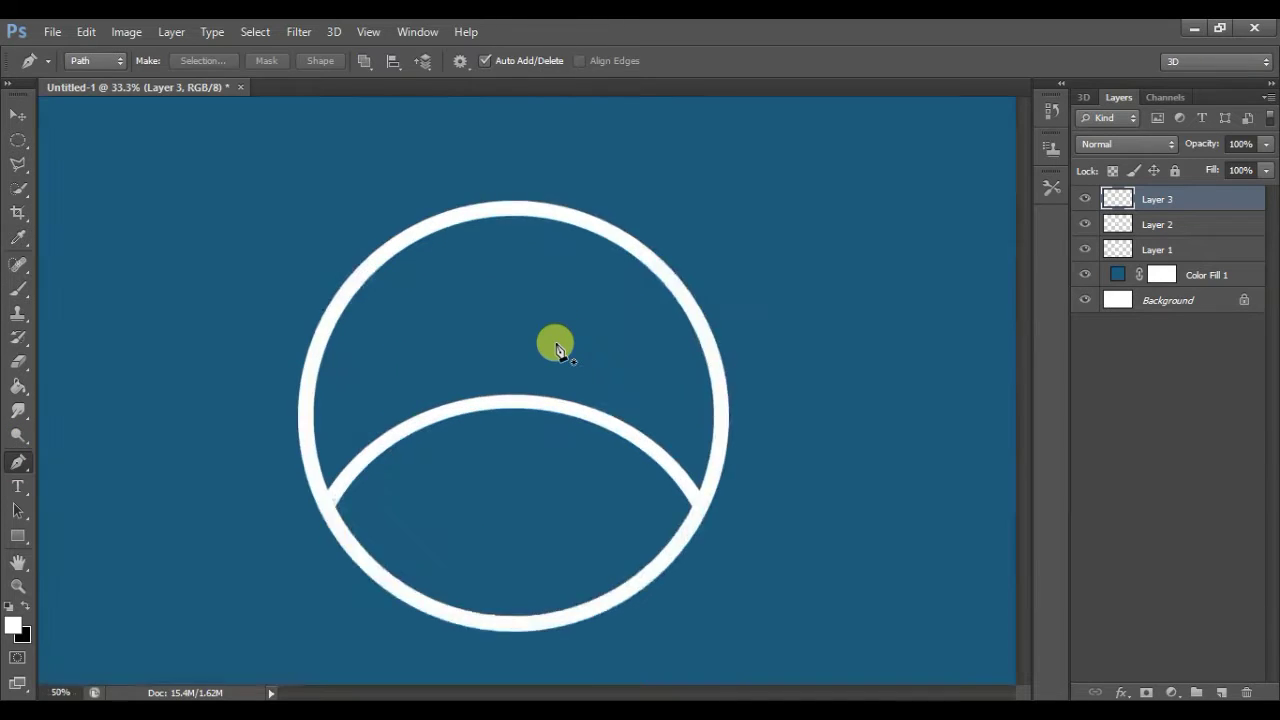
{"action": "key", "text": "ctrl+plus"}
{"action": "key", "text": "ctrl+plus"}
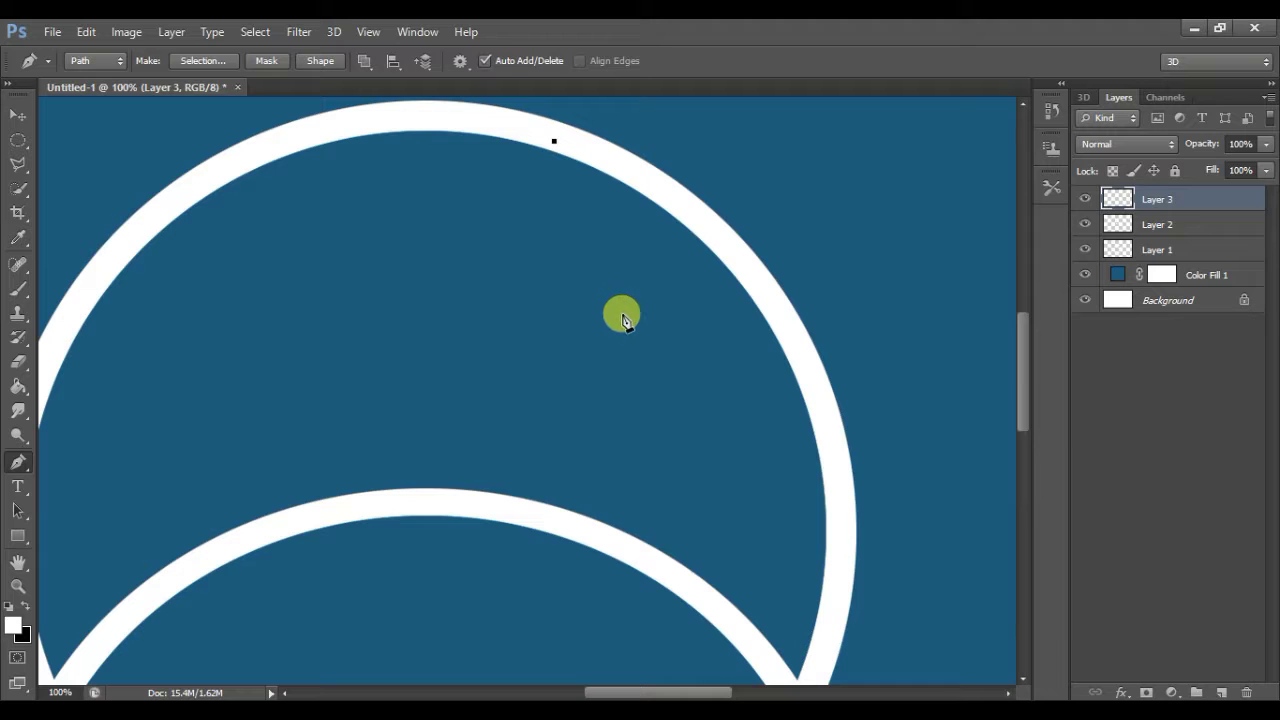
{"action": "left_click_drag", "start_coordinate": [636, 310], "coordinate": [701, 360]}
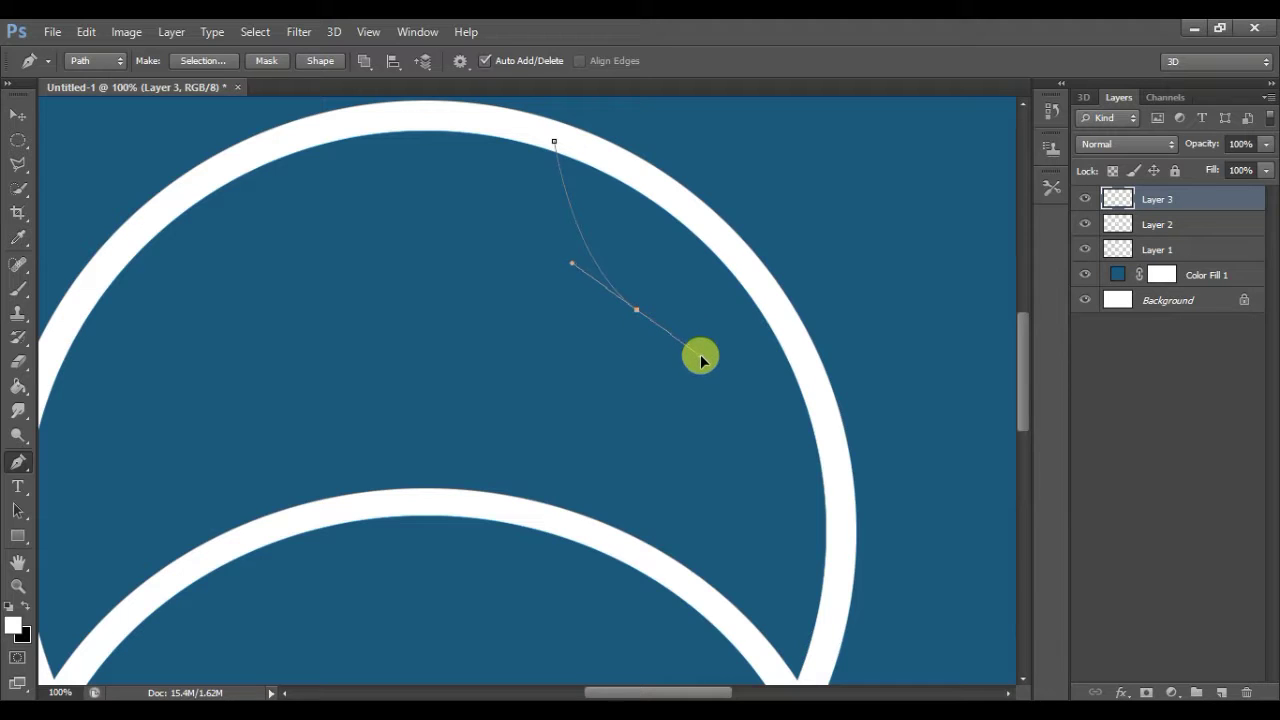
{"action": "mouse_move", "coordinate": [484, 299]}
{"action": "left_mouse_down"}
{"action": "mouse_move", "coordinate": [437, 318]}
{"action": "mouse_move", "coordinate": [427, 338]}
{"action": "left_mouse_up"}
{"action": "left_click", "coordinate": [702, 358]}
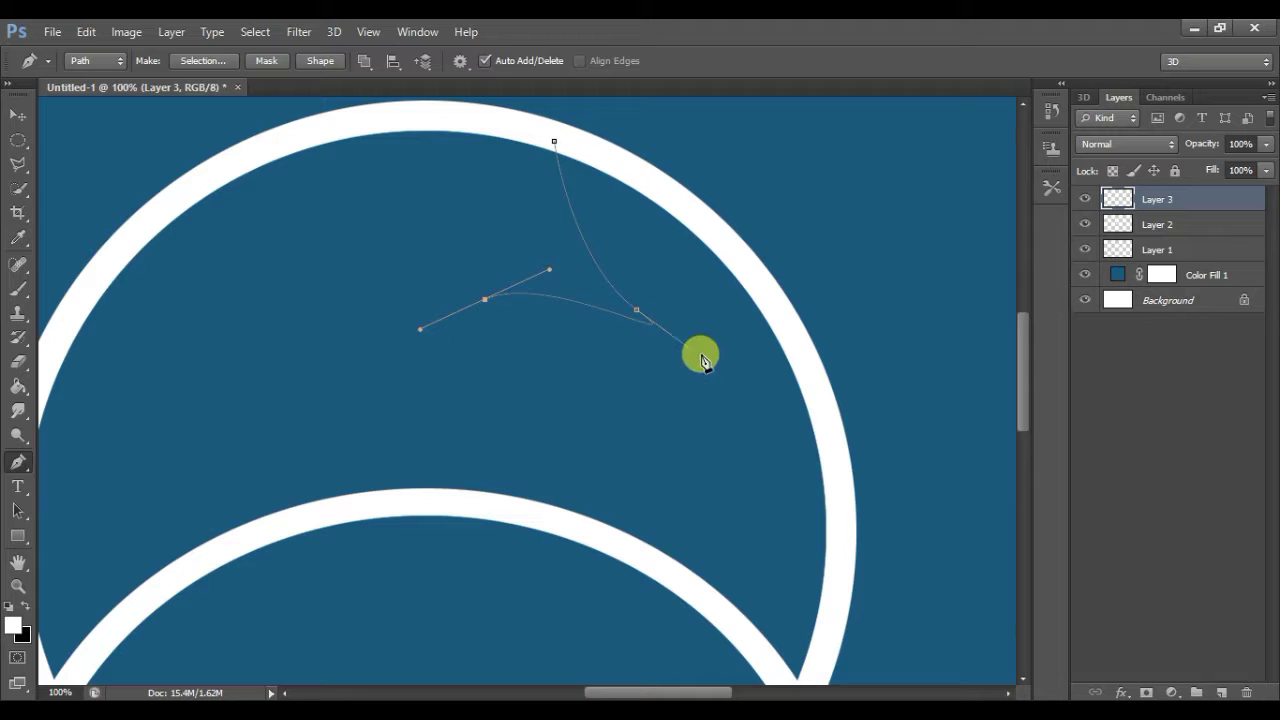
{"action": "left_click_drag", "start_coordinate": [702, 357], "coordinate": [646, 316]}
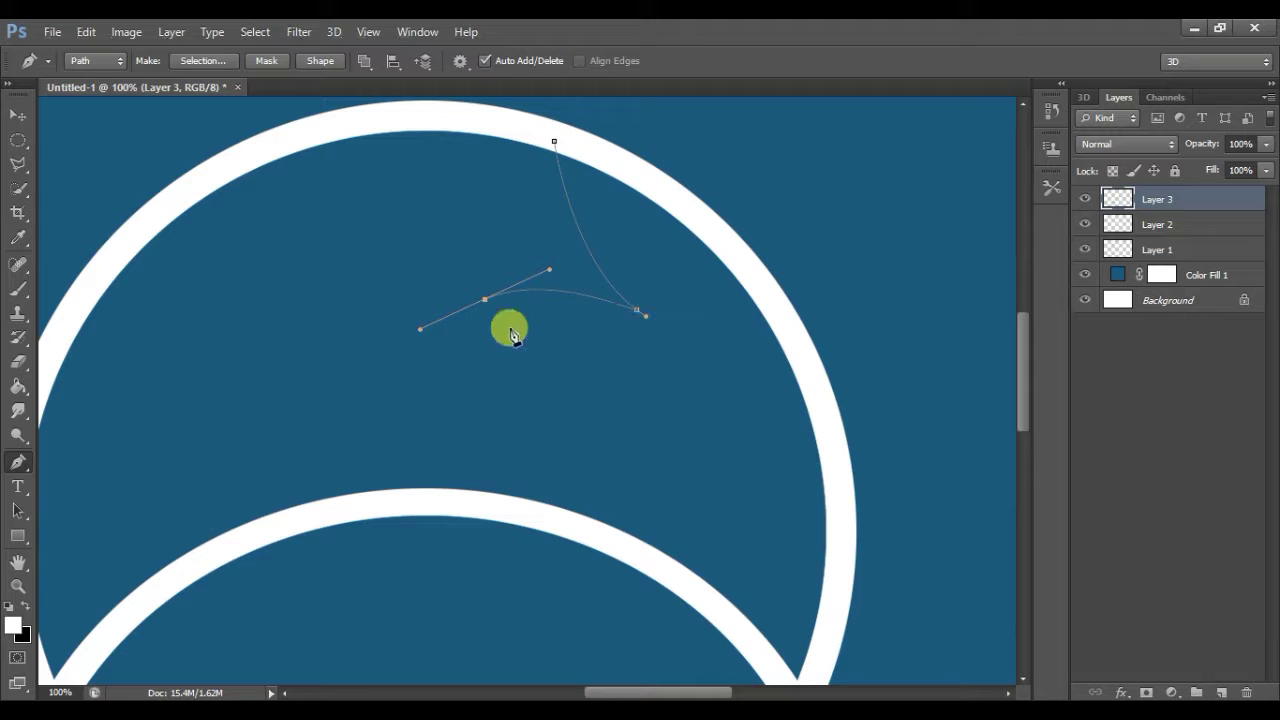
Reshape the fin curve using the top point's handle and the left point.
{"action": "left_click_drag", "start_coordinate": [485, 301], "coordinate": [474, 299]}
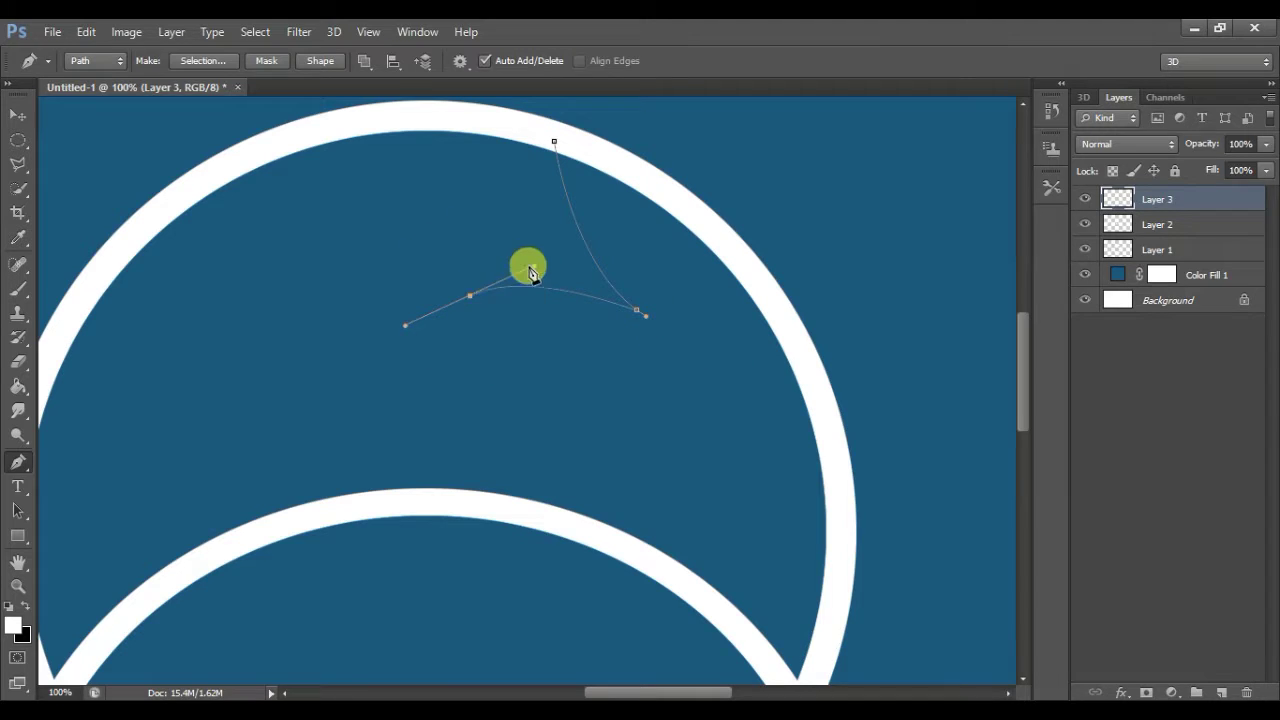
{"action": "left_click_drag", "start_coordinate": [522, 258], "coordinate": [520, 252]}
{"action": "left_click", "coordinate": [555, 143], "text": "ctrl"}
{"action": "left_click_drag", "start_coordinate": [572, 266], "coordinate": [527, 204]}
{"action": "mouse_move", "coordinate": [470, 298]}
{"action": "left_mouse_down"}
{"action": "mouse_move", "coordinate": [519, 259]}
{"action": "mouse_move", "coordinate": [552, 255]}
{"action": "left_mouse_up"}
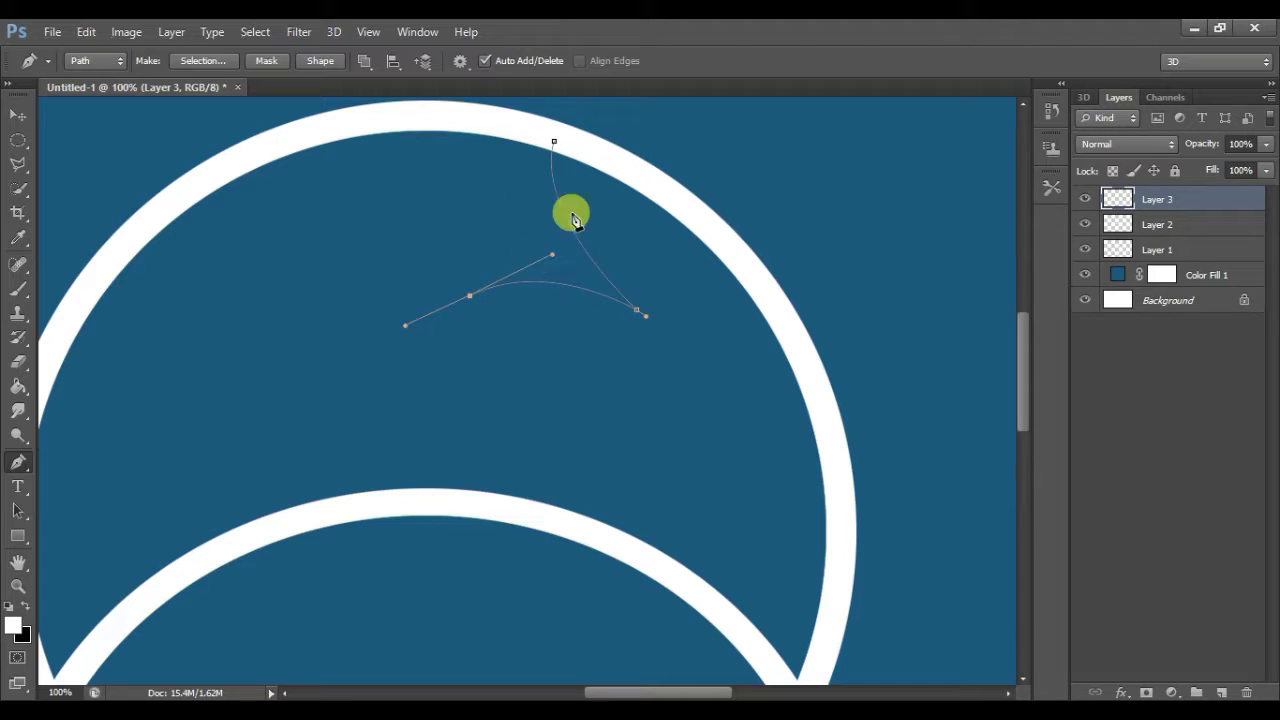
Add a point on the upper segment and sharpen the fin's left tip.
{"action": "left_click", "coordinate": [566, 217]}
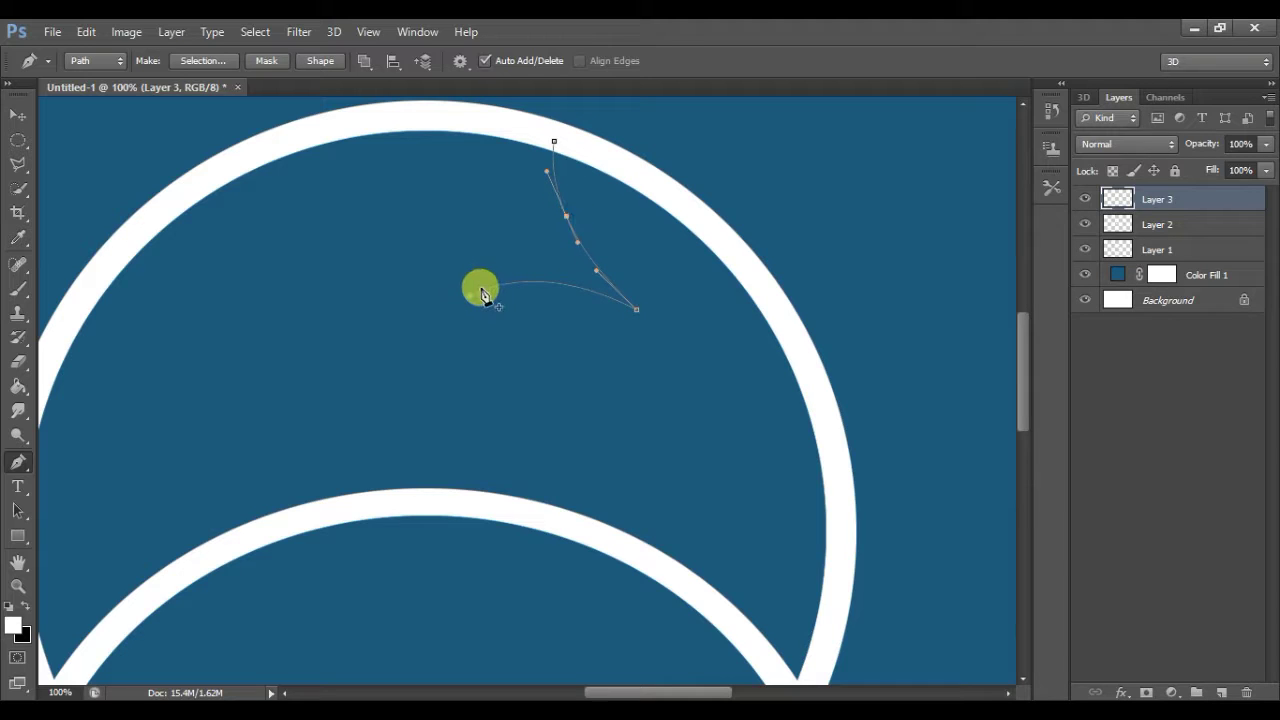
{"action": "left_click", "coordinate": [471, 298], "text": "ctrl"}
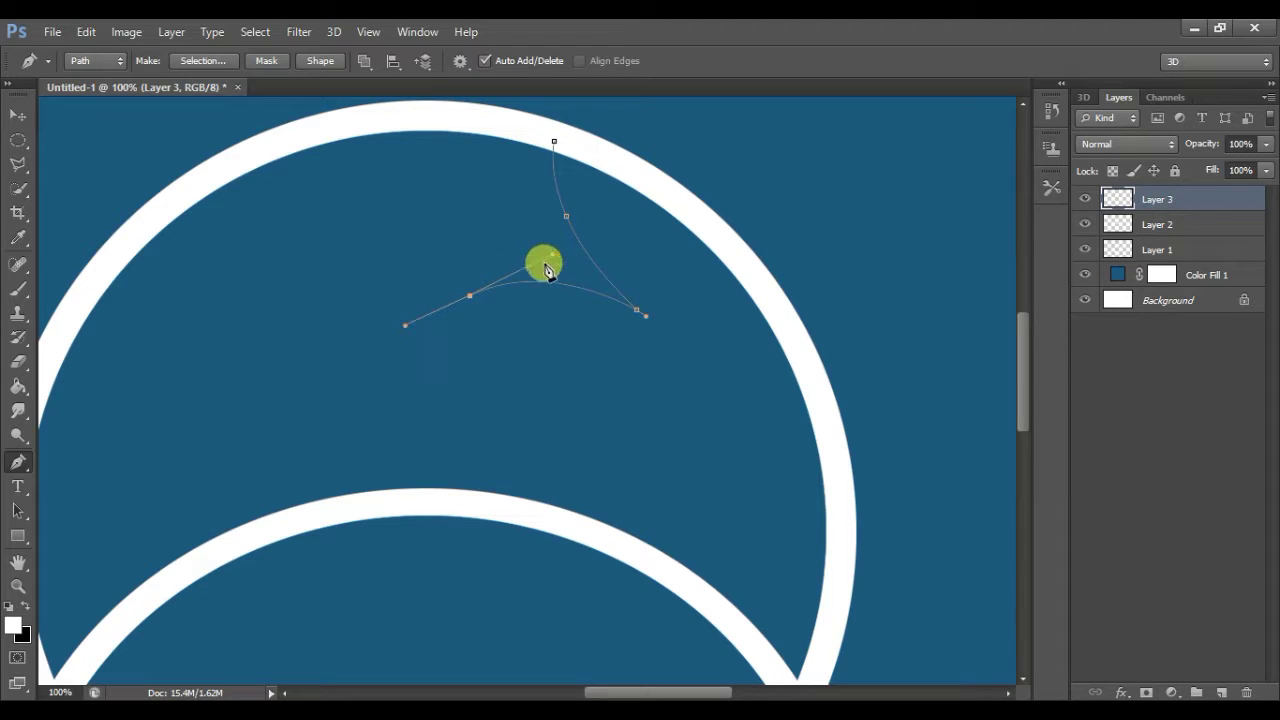
{"action": "left_click_drag", "start_coordinate": [405, 330], "coordinate": [387, 314]}
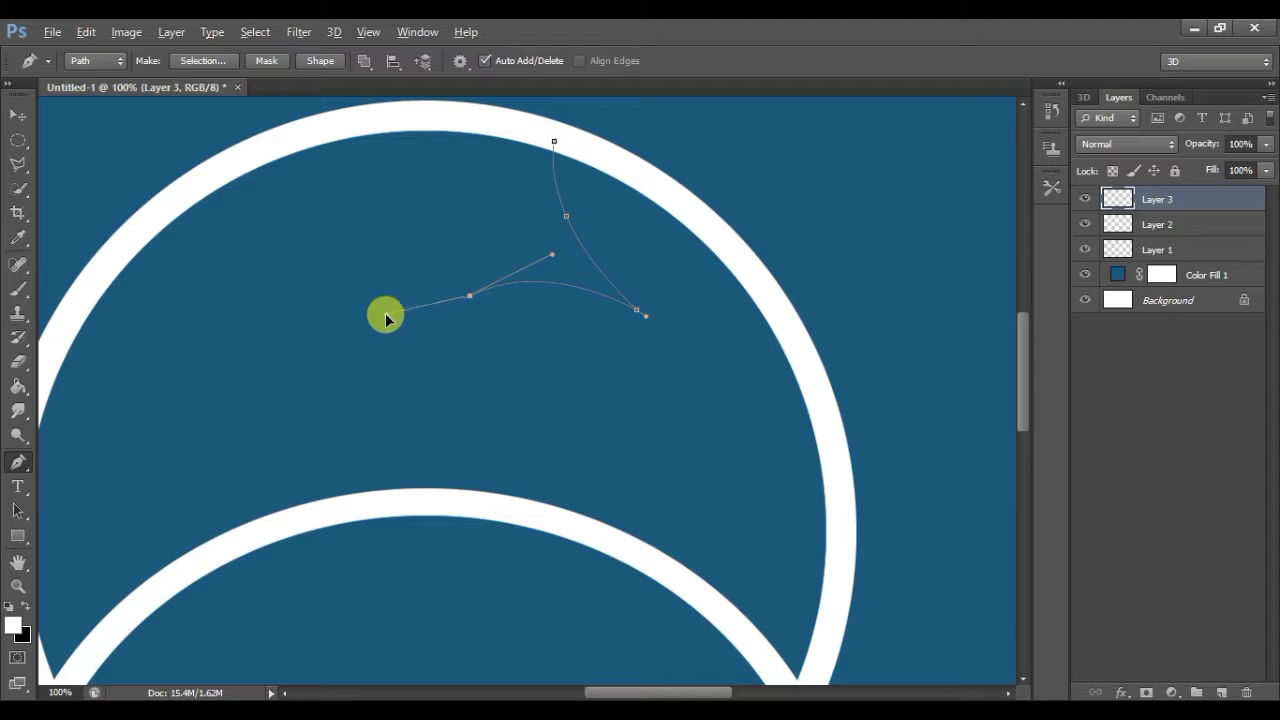
{"action": "left_click_drag", "start_coordinate": [467, 295], "coordinate": [462, 287]}
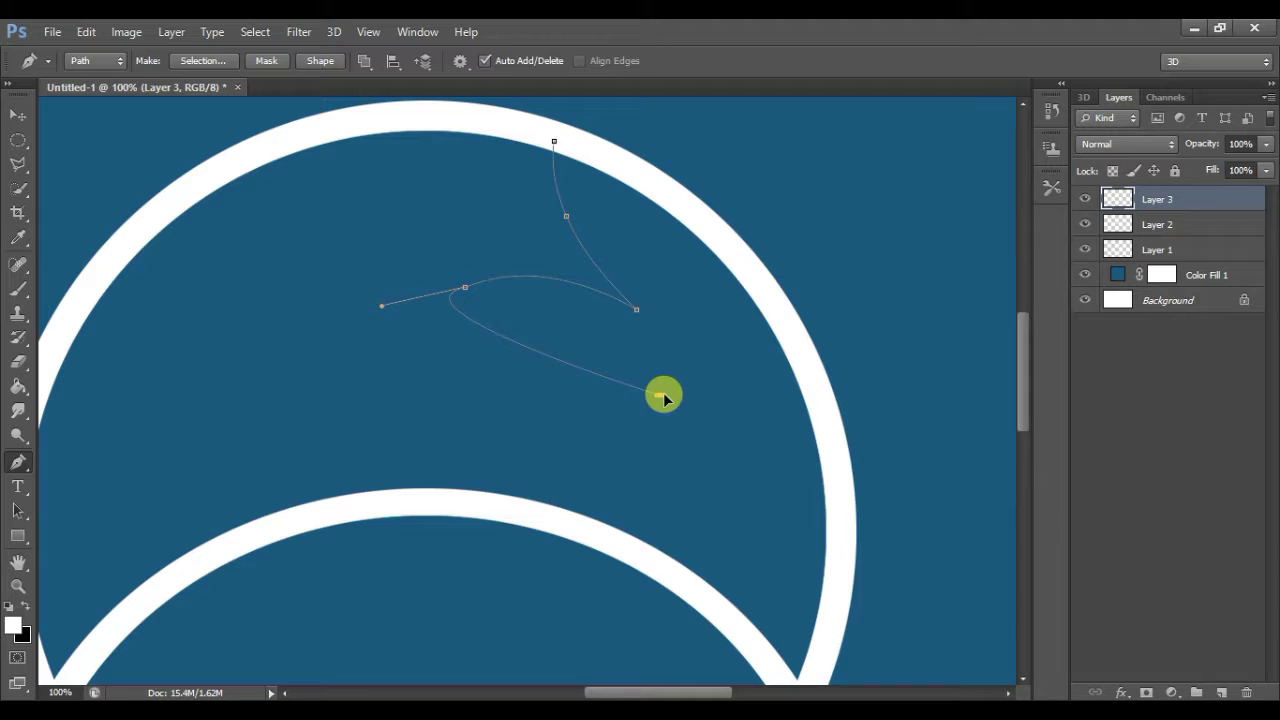
{"action": "left_click_drag", "start_coordinate": [383, 305], "coordinate": [465, 307]}
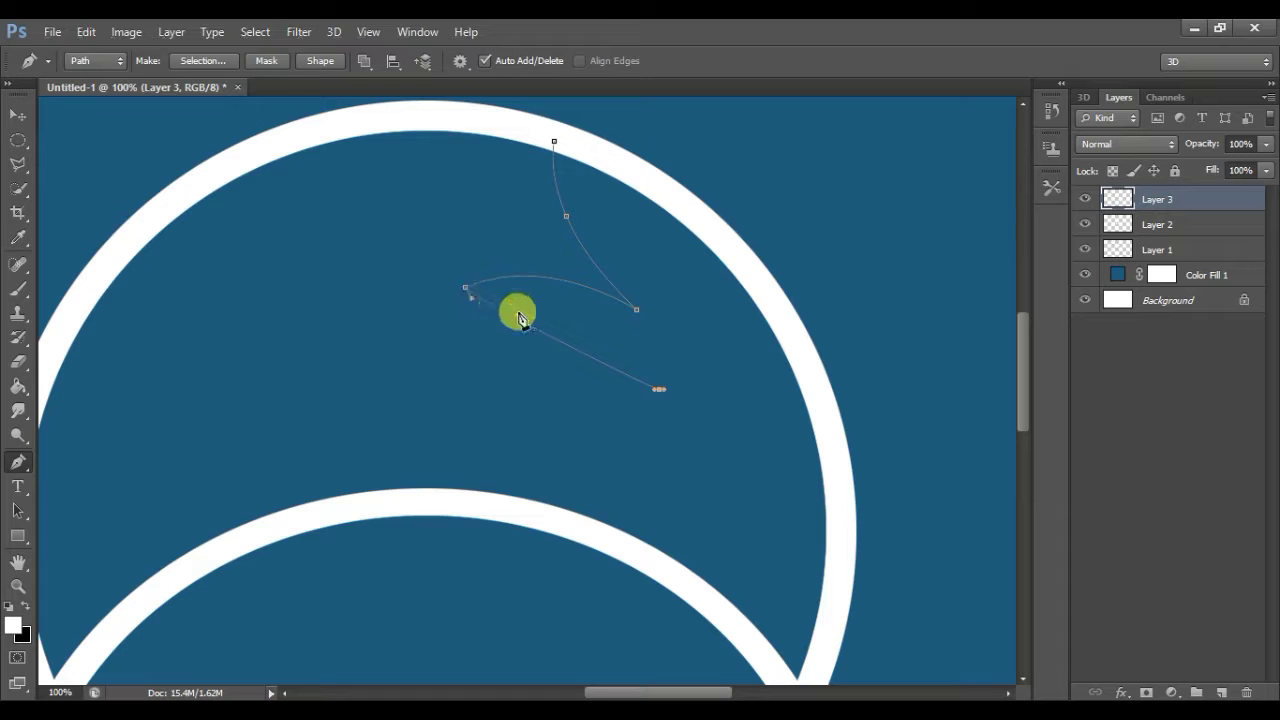
{"action": "mouse_move", "coordinate": [655, 392]}
{"action": "left_mouse_down"}
{"action": "mouse_move", "coordinate": [500, 361]}
{"action": "mouse_move", "coordinate": [492, 371]}
{"action": "left_mouse_up"}
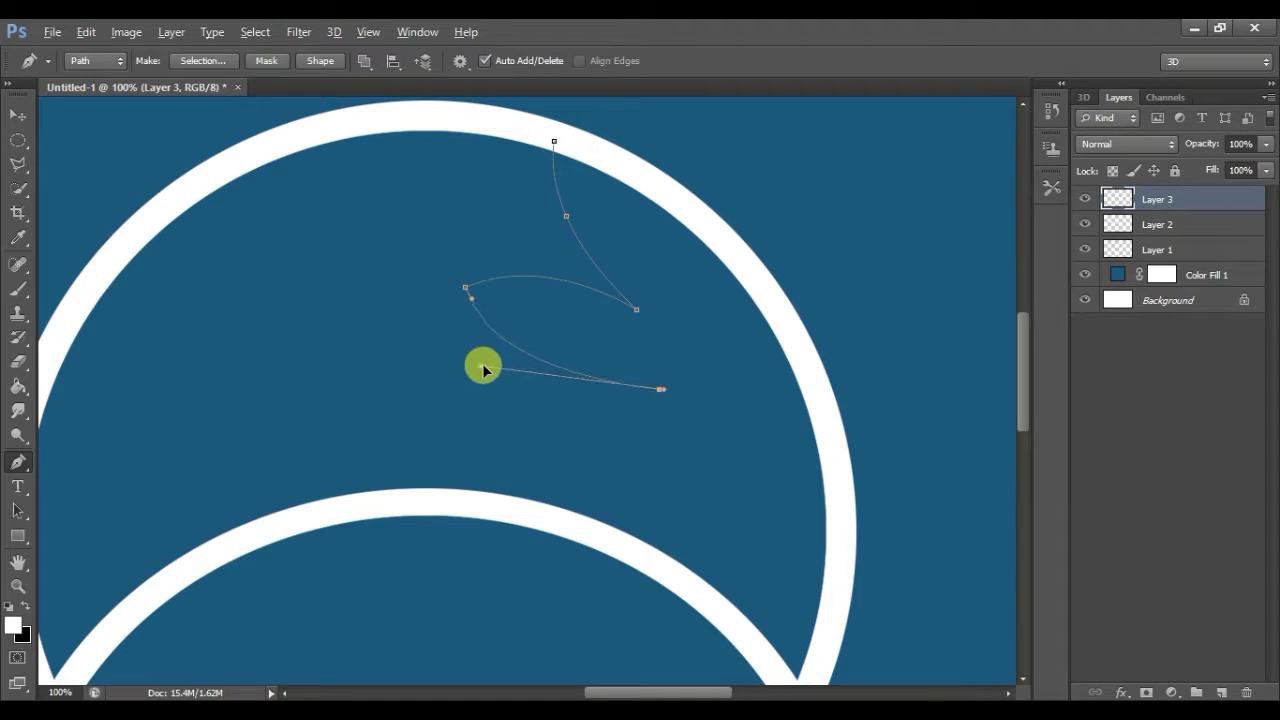
{"action": "left_click_drag", "start_coordinate": [465, 291], "coordinate": [456, 285]}
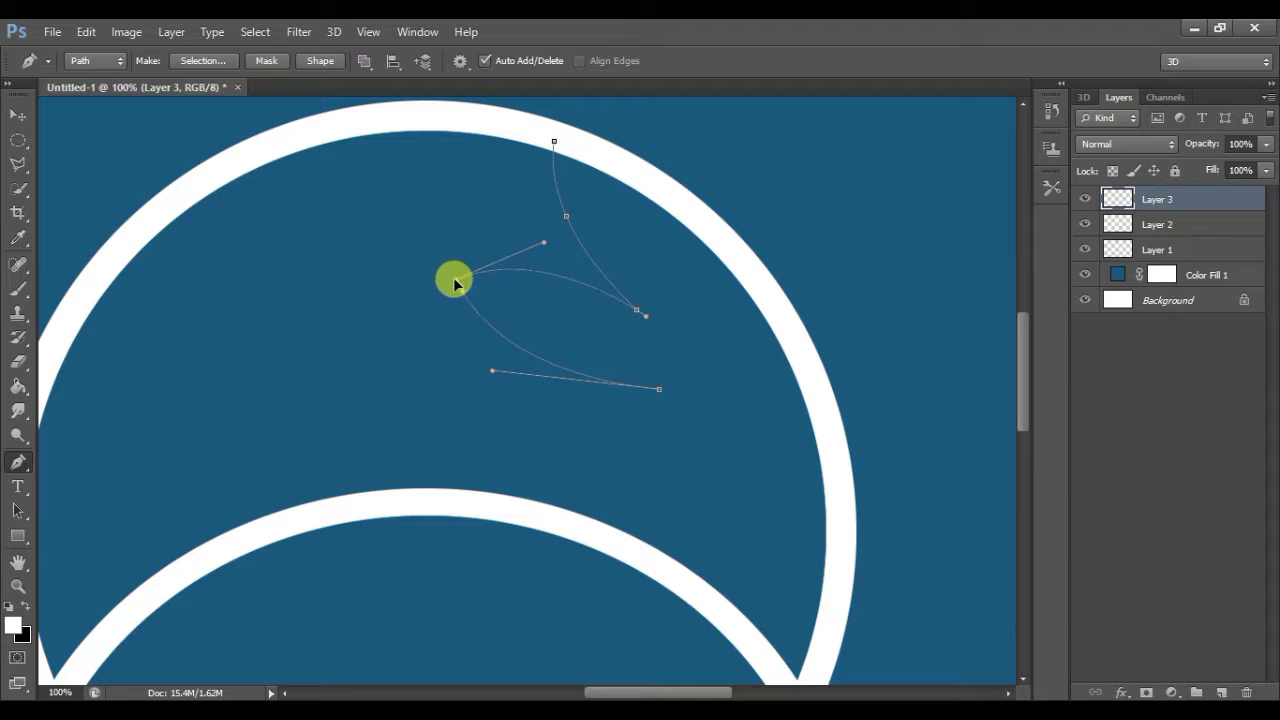
Extend the whale-tail path down past the inner arc with a smooth lower point.
{"action": "left_click_drag", "start_coordinate": [661, 392], "coordinate": [659, 400]}
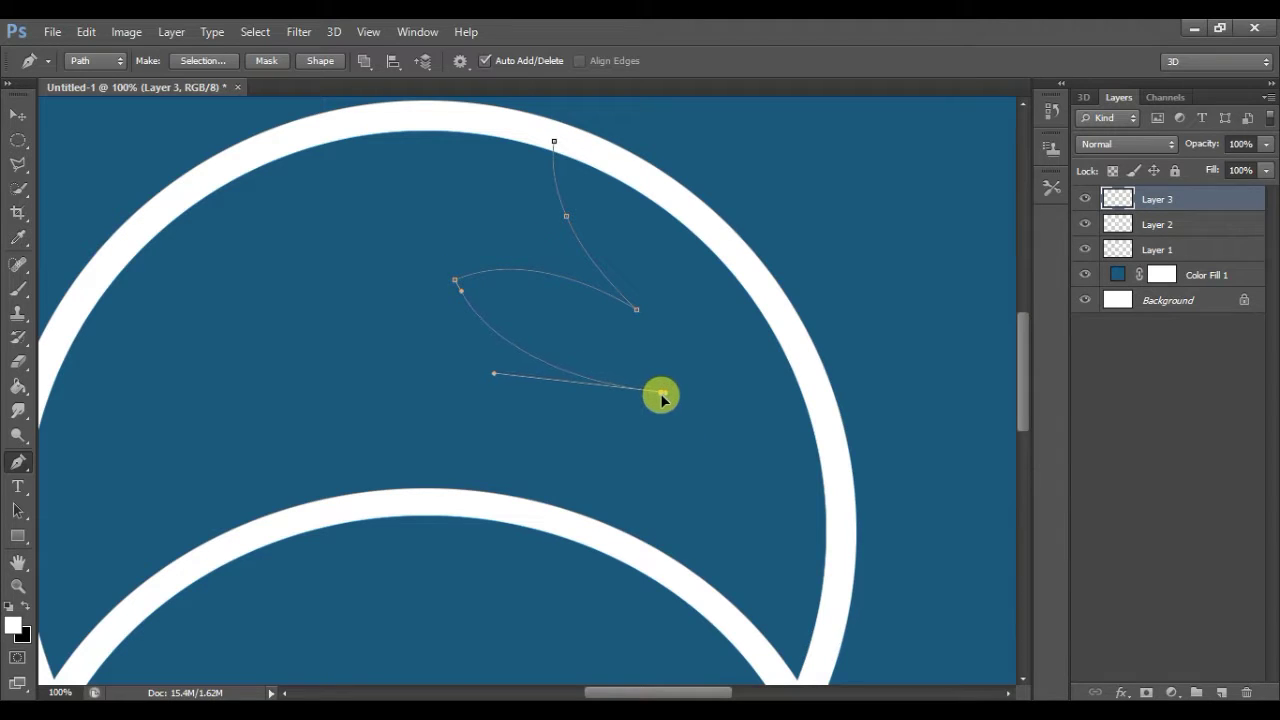
{"action": "scroll", "coordinate": [680, 420], "scroll_direction": "down", "scroll_amount": 2}
{"action": "scroll", "coordinate": [710, 465], "scroll_direction": "down", "scroll_amount": 2}
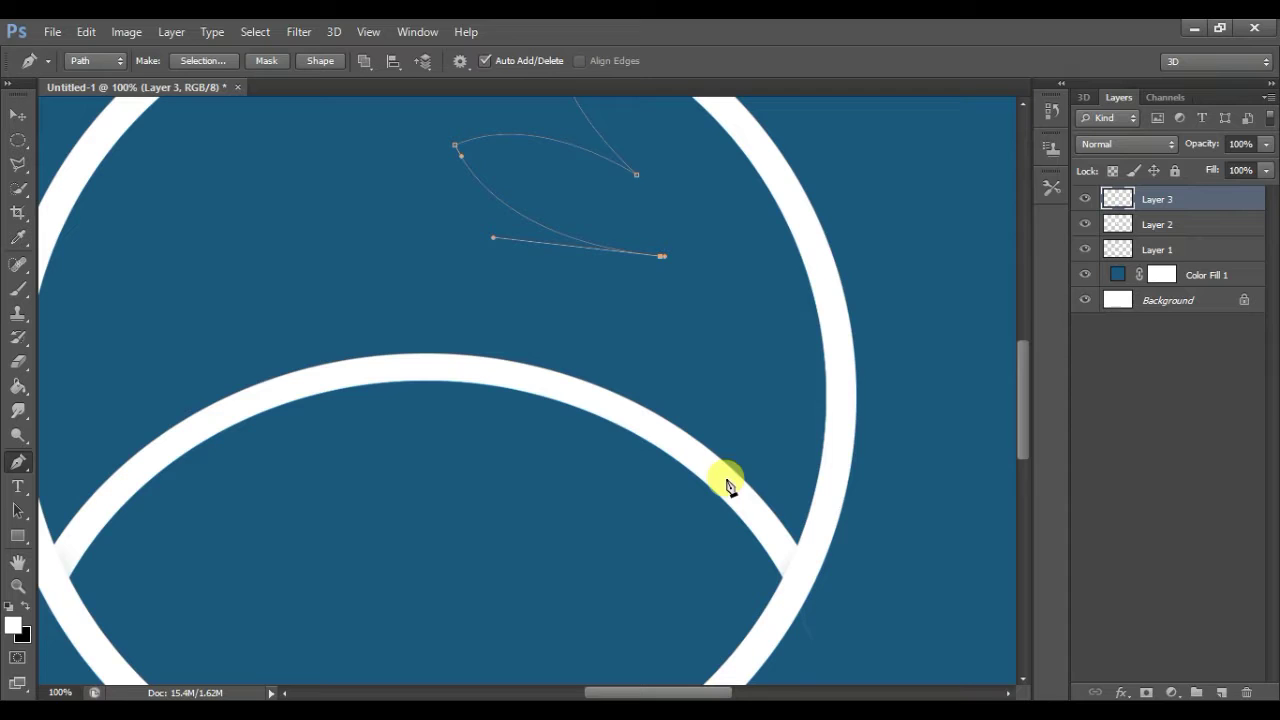
{"action": "left_click_drag", "start_coordinate": [728, 475], "coordinate": [755, 362]}
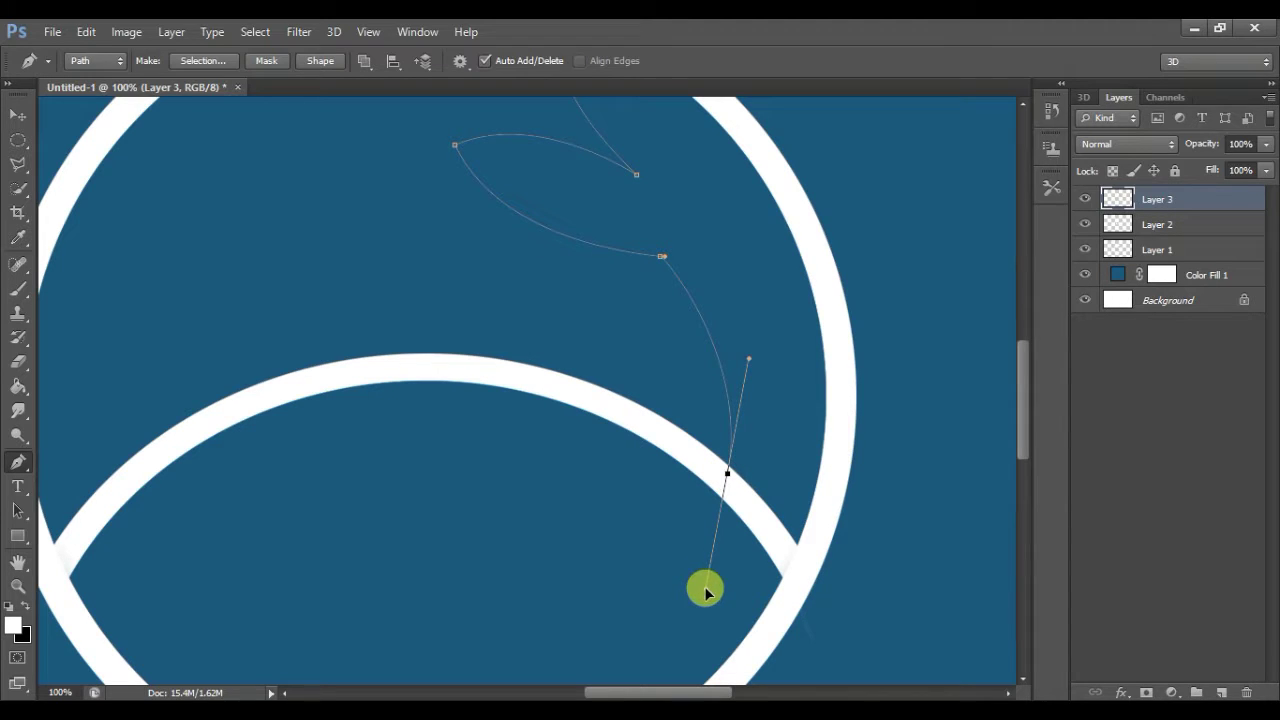
{"action": "left_click_drag", "start_coordinate": [750, 362], "coordinate": [742, 330]}
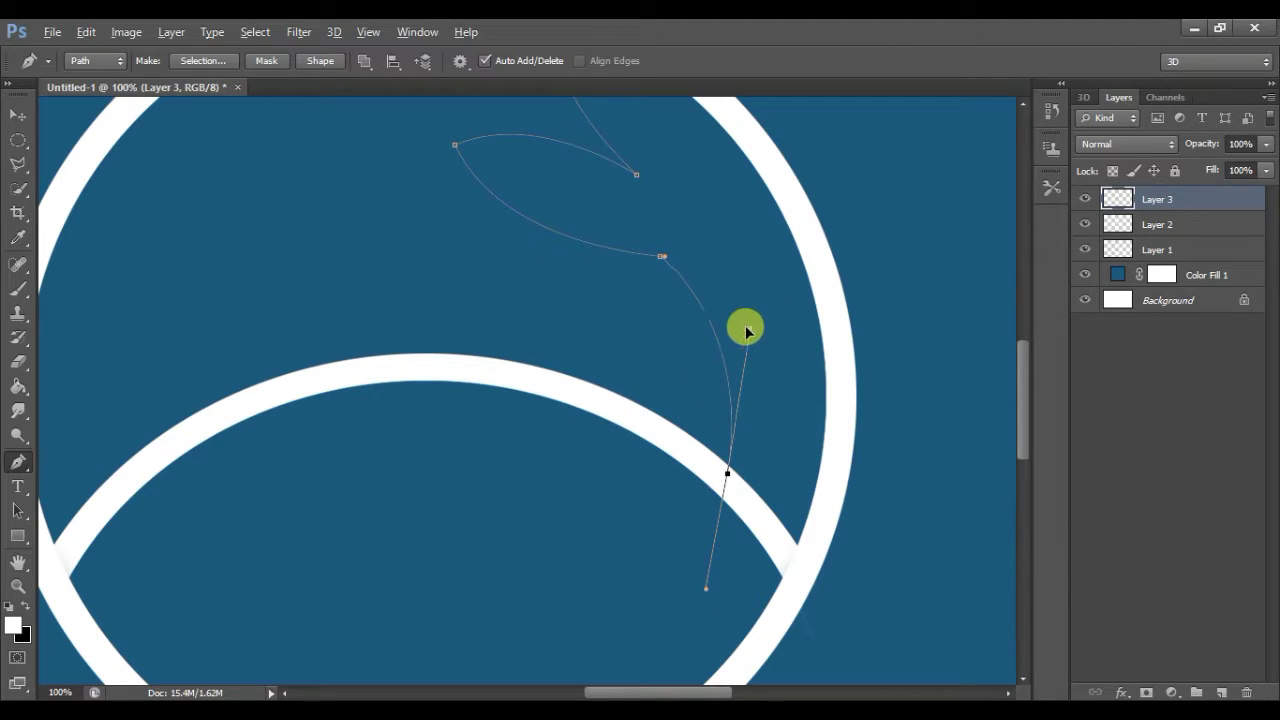
{"action": "left_click_drag", "start_coordinate": [729, 472], "coordinate": [756, 497]}
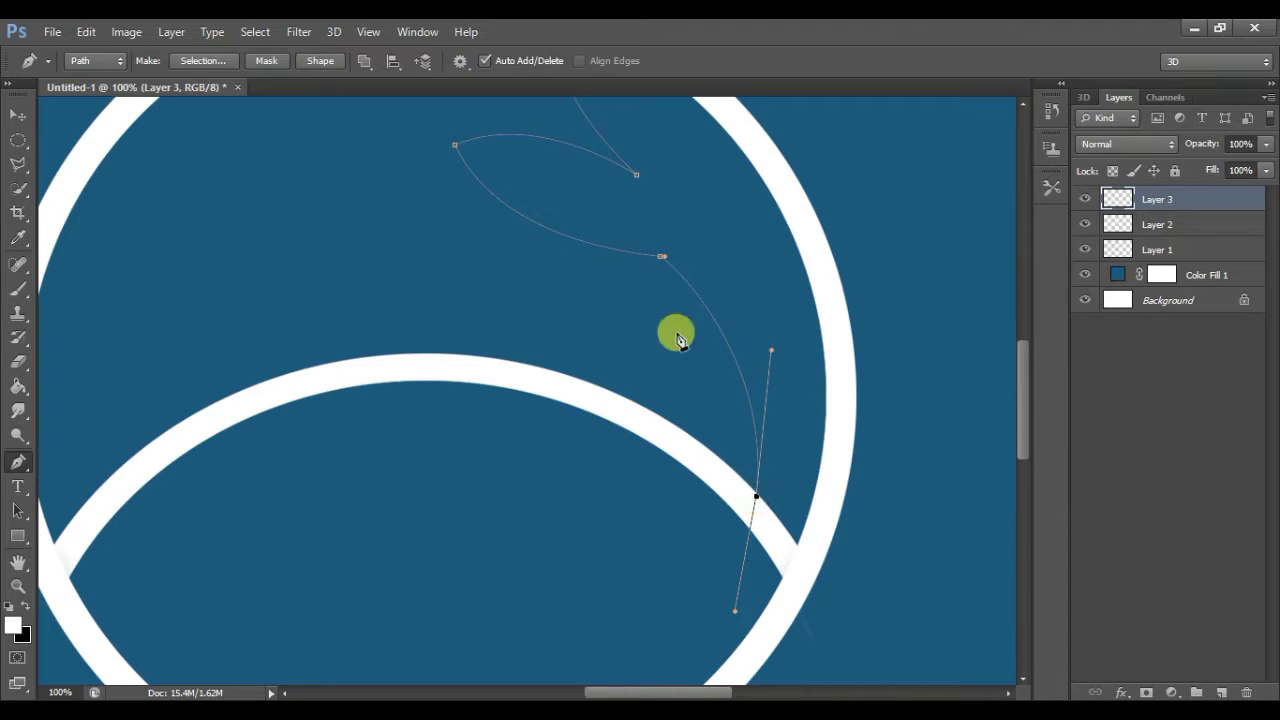
Stroke the path with the white brush, then undo the stroke.
{"action": "scroll", "coordinate": [737, 272], "scroll_direction": "up", "scroll_amount": 3}
{"action": "right_click", "coordinate": [737, 270]}
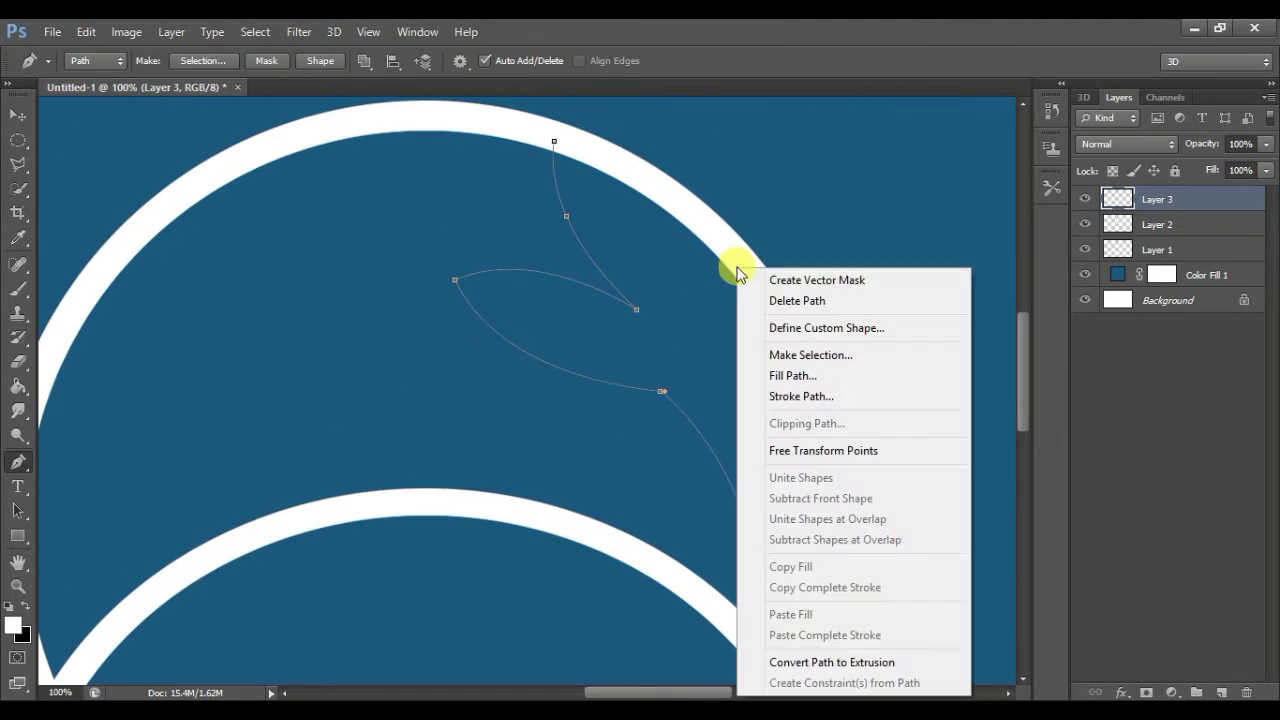
{"action": "left_click", "coordinate": [800, 392]}
{"action": "left_click", "coordinate": [756, 260]}
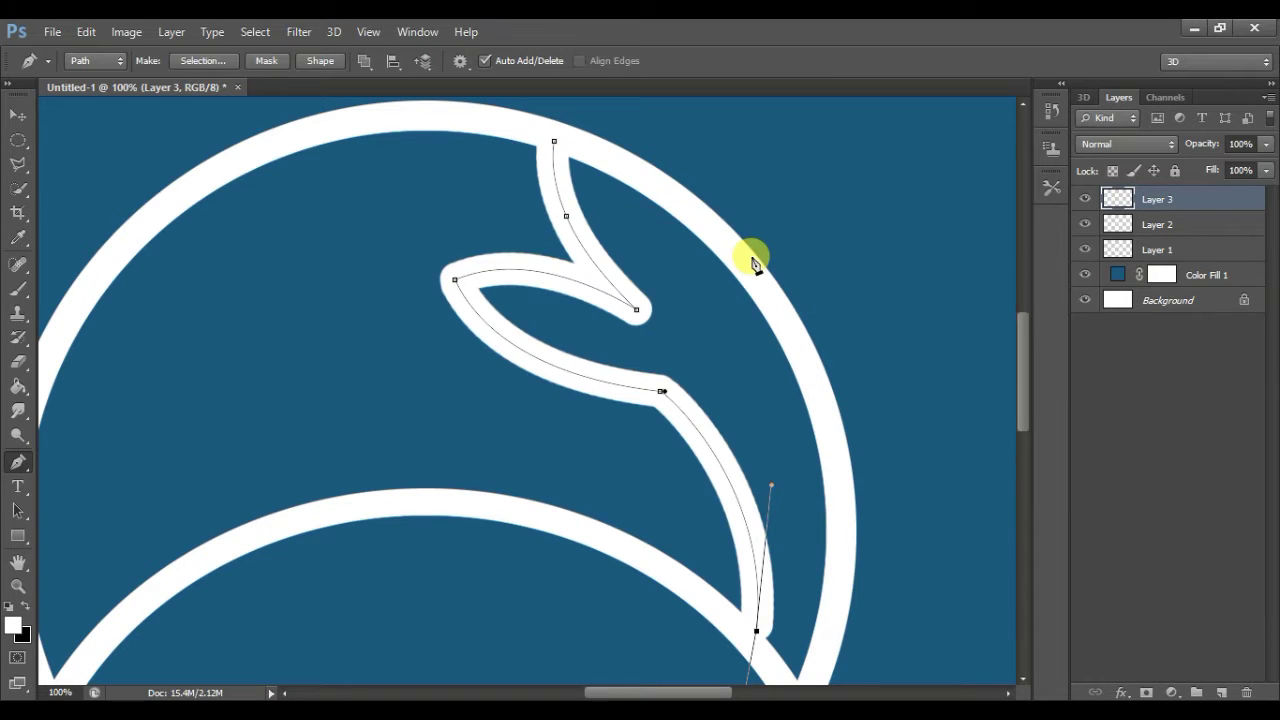
{"action": "key", "text": "ctrl+z"}
Raise the bottom point's handle and stroke the path with the brush again.
{"action": "scroll", "coordinate": [756, 300], "scroll_direction": "down", "scroll_amount": 4}
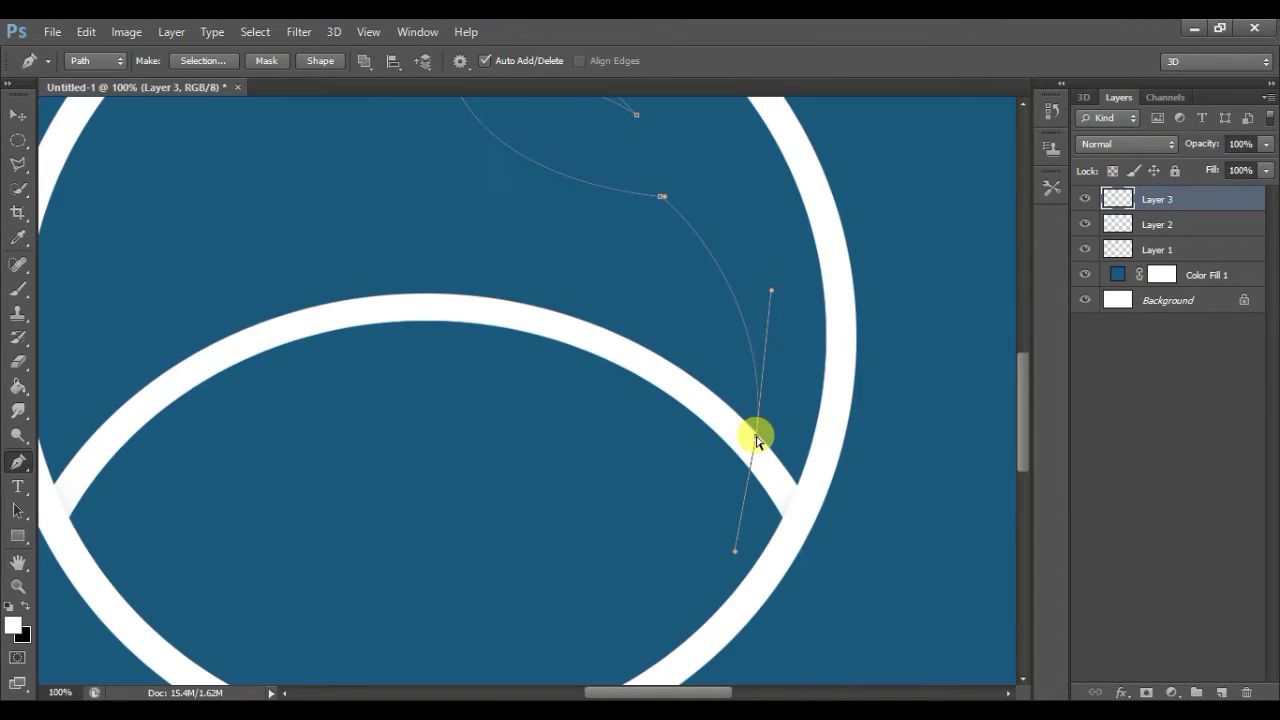
{"action": "left_click", "coordinate": [755, 447], "text": "ctrl"}
{"action": "left_click_drag", "start_coordinate": [772, 307], "coordinate": [782, 288]}
{"action": "right_click", "coordinate": [796, 207]}
{"action": "left_click", "coordinate": [843, 337]}
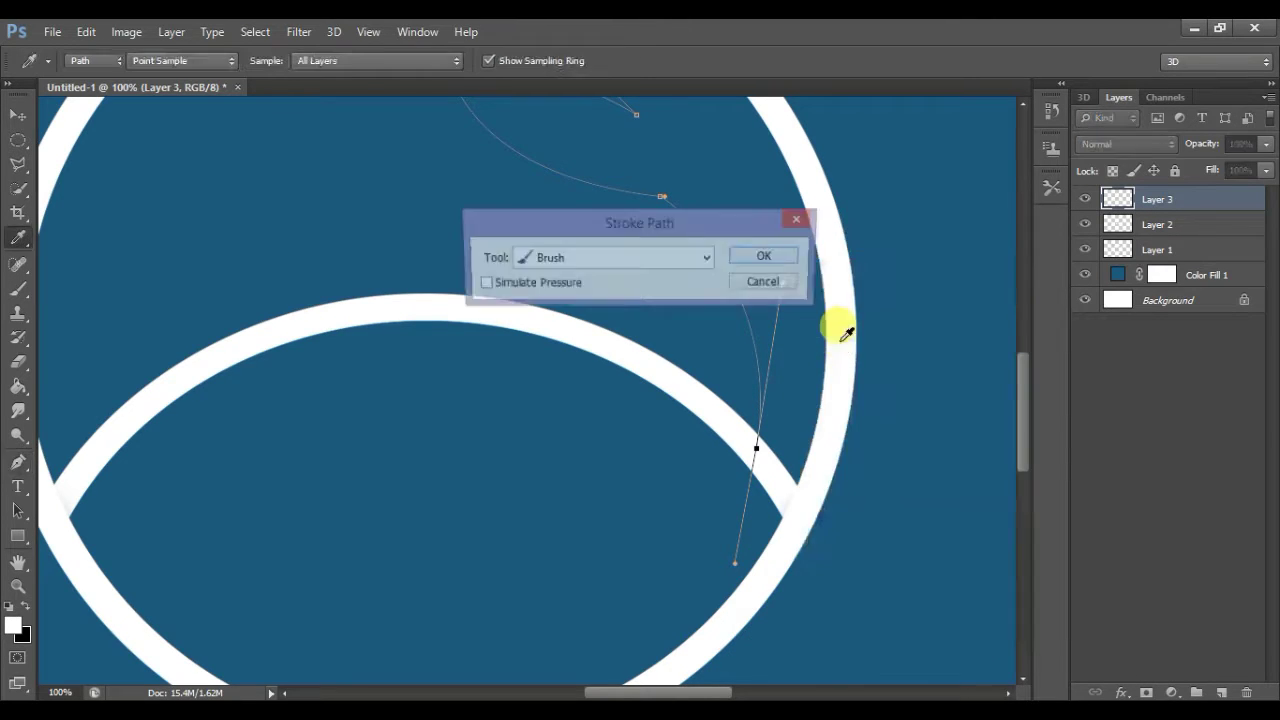
{"action": "key", "text": "Return"}
Inspect the stroked tail line and delete the working path.
{"action": "scroll", "coordinate": [838, 340], "scroll_direction": "up", "scroll_amount": 4}
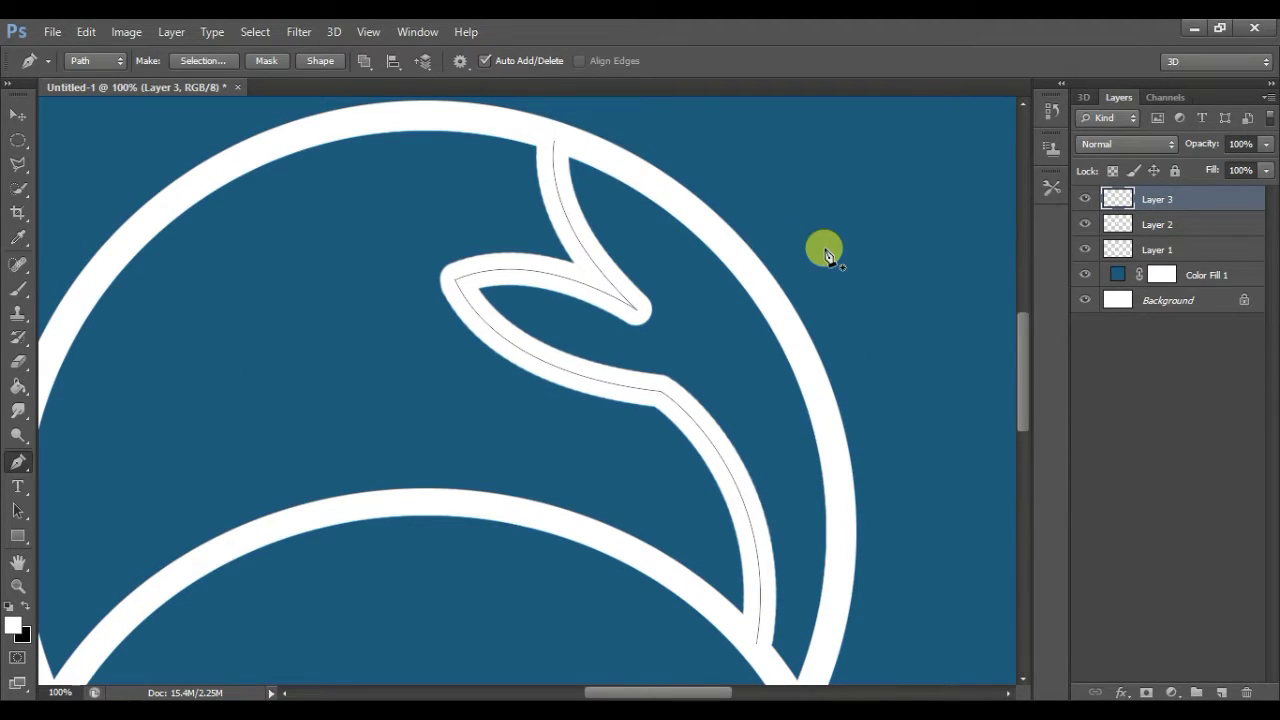
{"action": "key", "text": "ctrl+minus"}
{"action": "key", "text": "ctrl+plus"}
{"action": "key", "text": "ctrl+plus"}
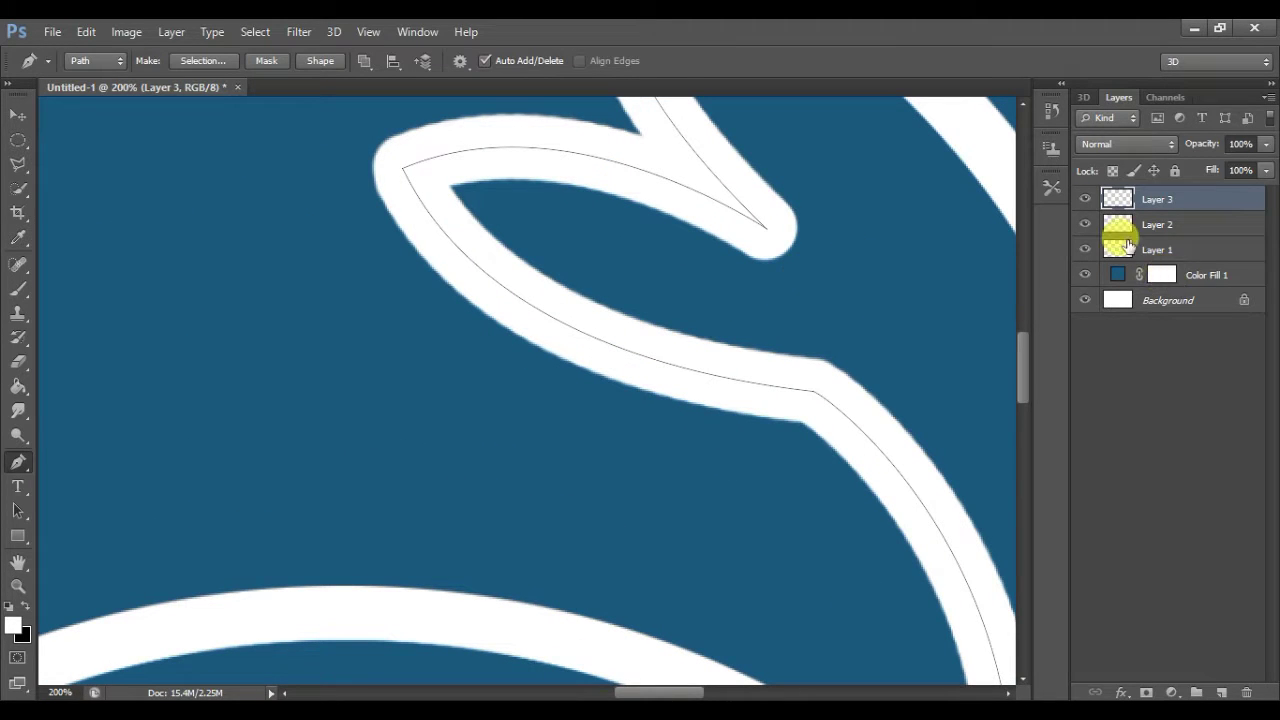
{"action": "right_click", "coordinate": [860, 364]}
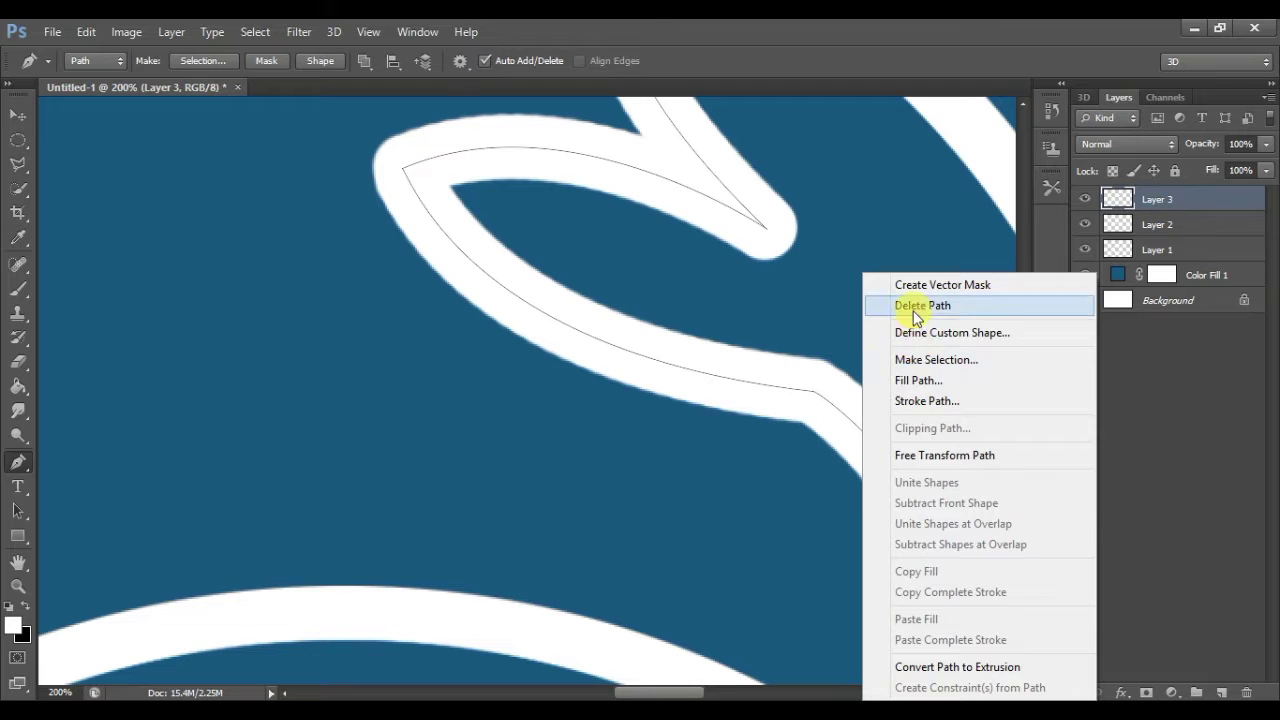
{"action": "left_click", "coordinate": [915, 305]}
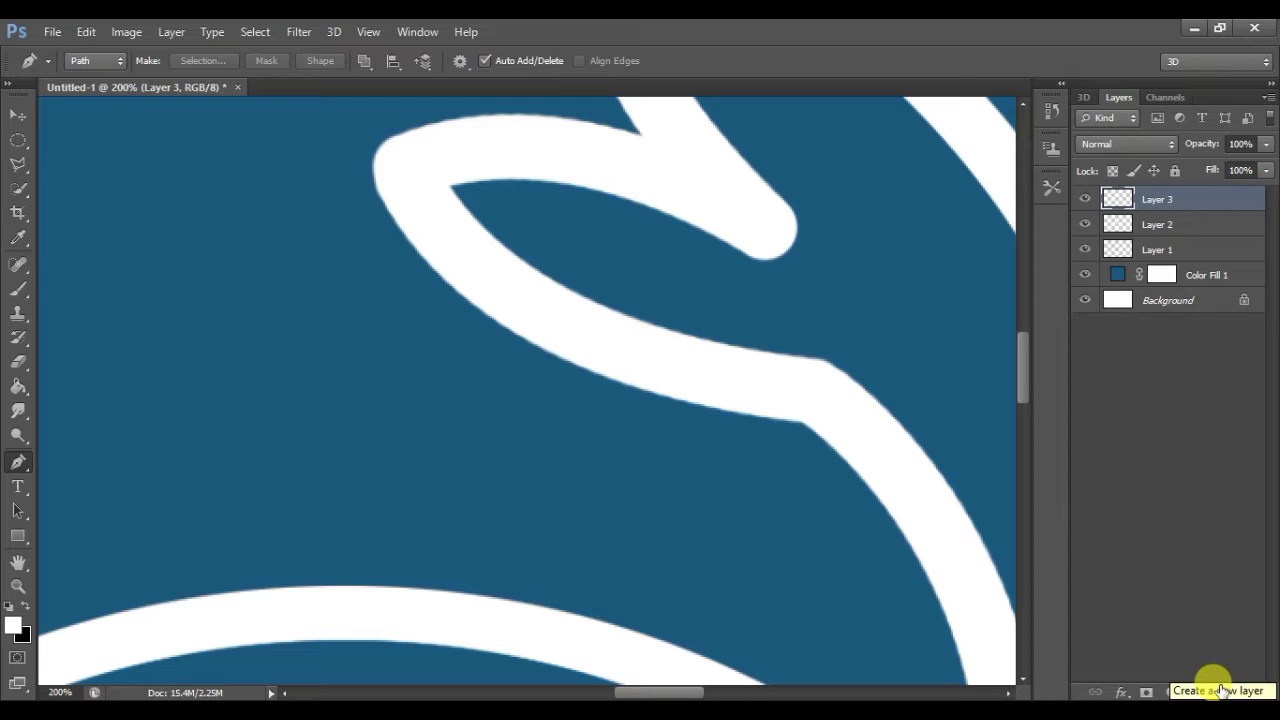
On Layer 2, erase the white overlap at the curve junction with a smaller eraser.
{"action": "key", "text": "ctrl+minus"}
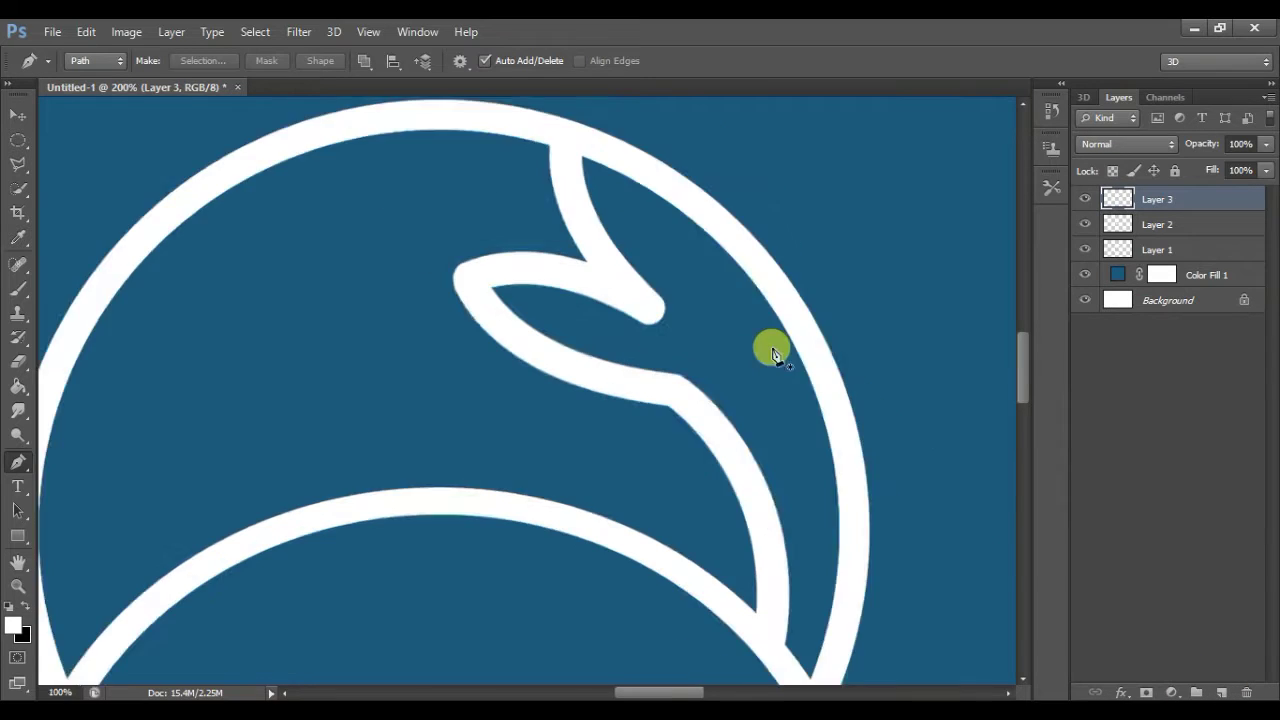
{"action": "key", "text": "ctrl+minus"}
{"action": "left_click", "coordinate": [14, 362]}
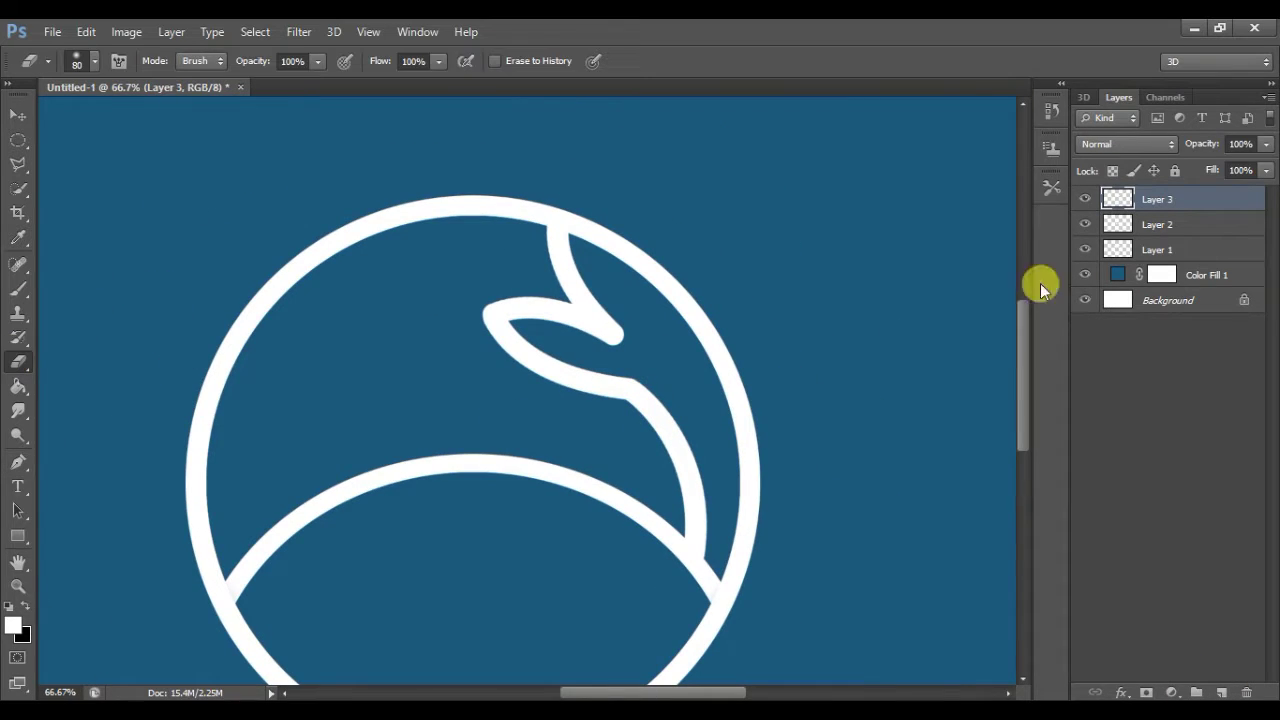
{"action": "left_click", "coordinate": [1152, 224]}
{"action": "key", "text": "ctrl+plus"}
{"action": "key", "text": "ctrl+plus"}
{"action": "scroll", "coordinate": [600, 385], "scroll_direction": "down", "scroll_amount": 3}
{"action": "key", "text": "bracketleft"}
{"action": "key", "text": "bracketleft"}
{"action": "key", "text": "bracketleft"}
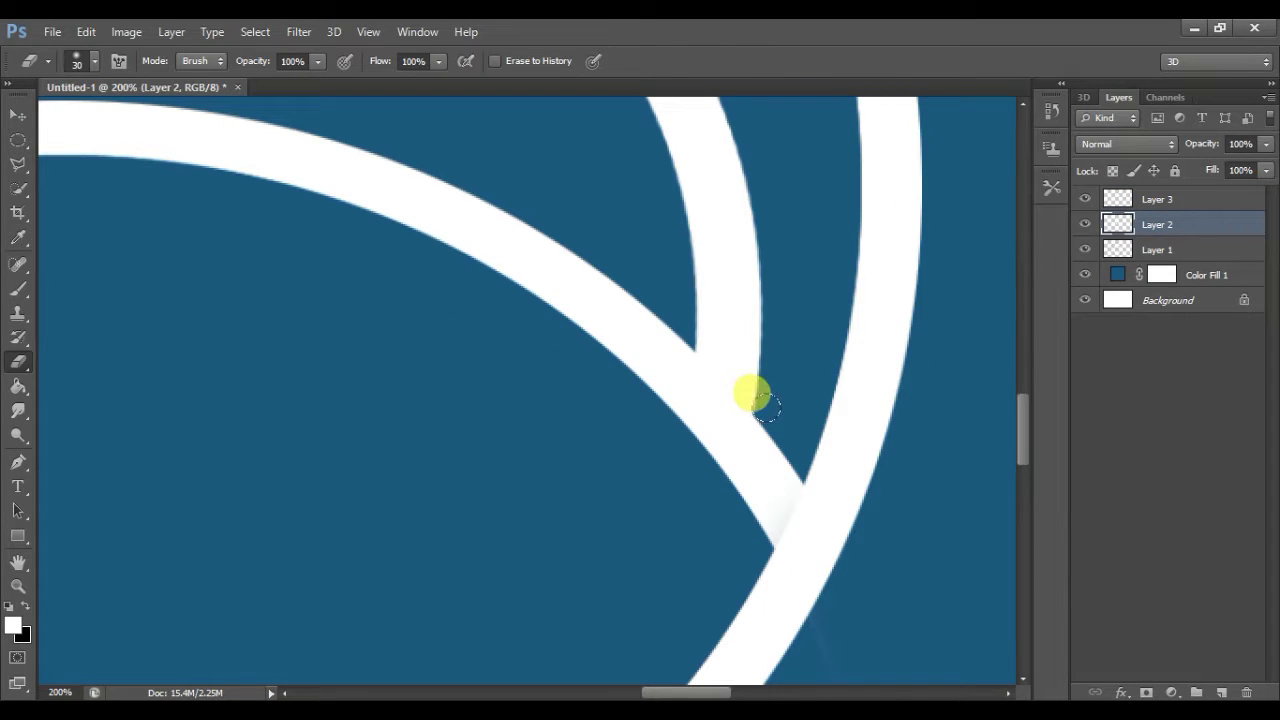
{"action": "left_click_drag", "start_coordinate": [765, 405], "coordinate": [743, 434]}
{"action": "left_click", "coordinate": [86, 62]}
{"action": "mouse_move", "coordinate": [703, 483]}
{"action": "left_mouse_down"}
{"action": "mouse_move", "coordinate": [765, 455]}
{"action": "mouse_move", "coordinate": [740, 505]}
{"action": "mouse_move", "coordinate": [755, 404]}
{"action": "left_mouse_up"}
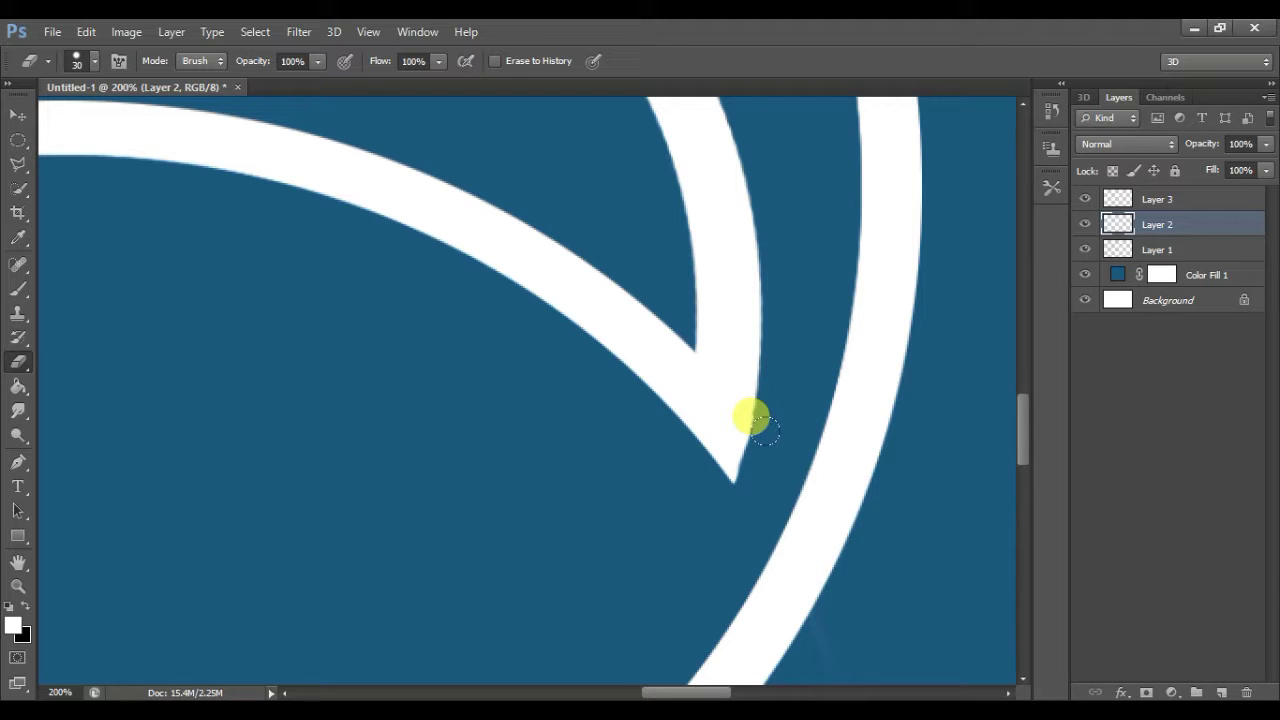
Erase the arc where it crosses the body stroke, leaving a sharp pointed tip.
{"action": "scroll", "coordinate": [508, 443], "scroll_direction": "left", "scroll_amount": 3}
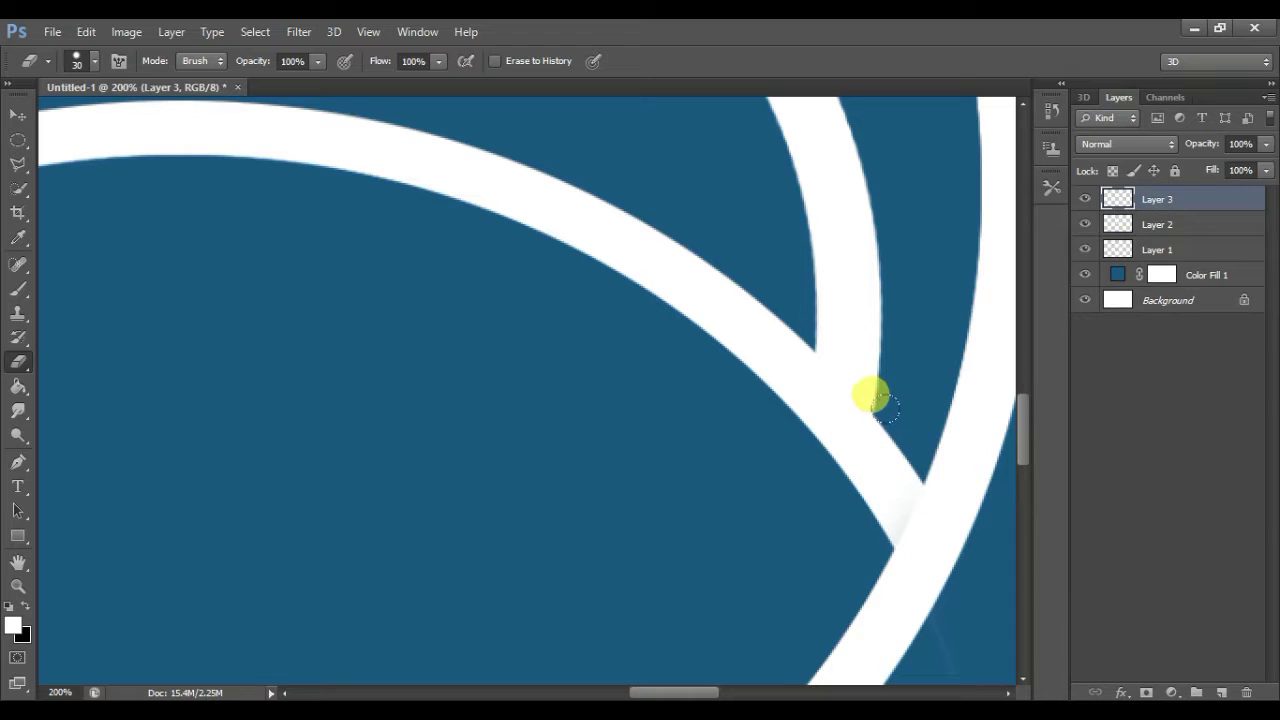
{"action": "key", "text": "alt+bracketleft"}
{"action": "left_click_drag", "start_coordinate": [898, 485], "coordinate": [871, 386]}
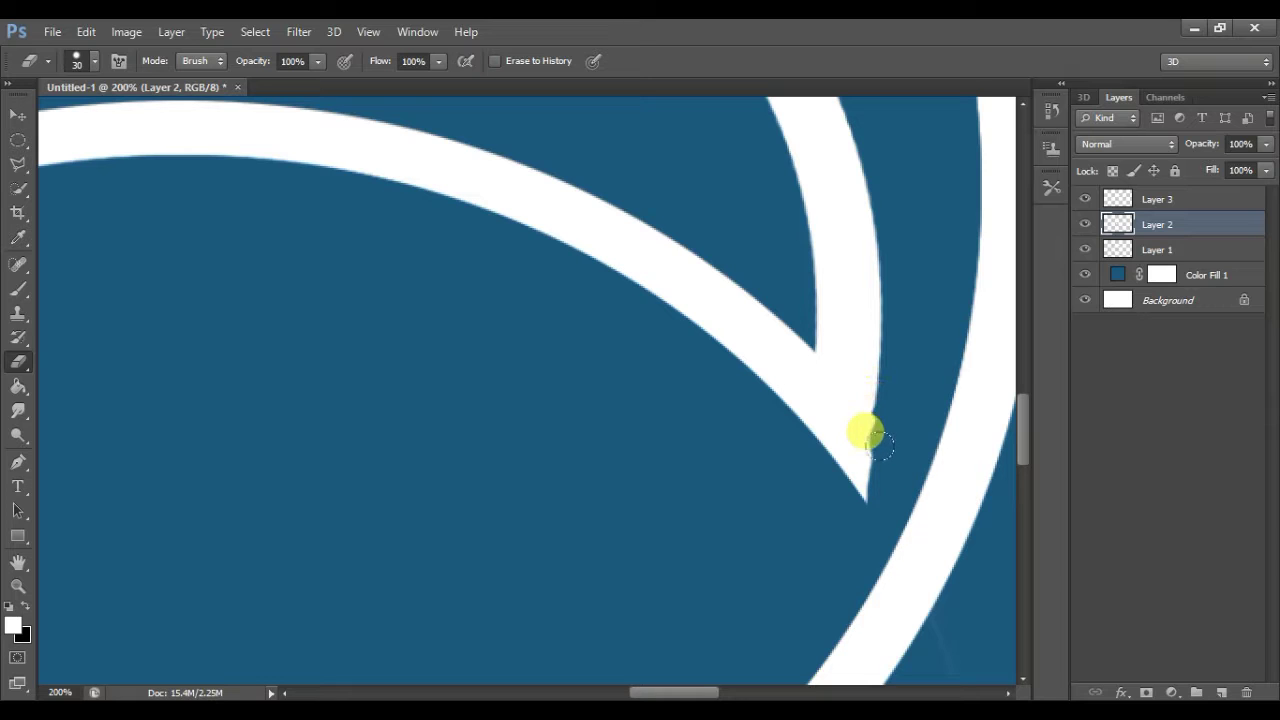
{"action": "left_click_drag", "start_coordinate": [866, 504], "coordinate": [891, 410]}
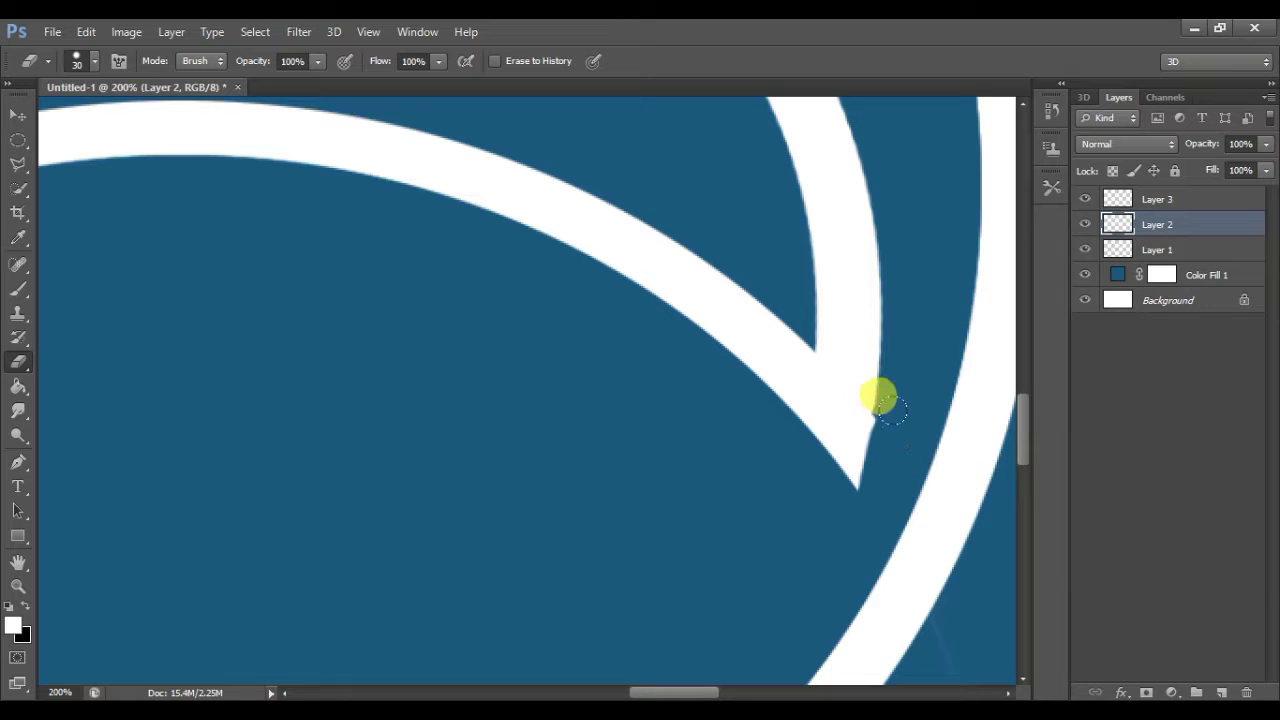
{"action": "mouse_move", "coordinate": [887, 419]}
{"action": "left_mouse_down"}
{"action": "mouse_move", "coordinate": [866, 490]}
{"action": "mouse_move", "coordinate": [876, 459]}
{"action": "left_mouse_up"}
{"action": "scroll", "coordinate": [690, 404], "scroll_direction": "down", "scroll_amount": 2}
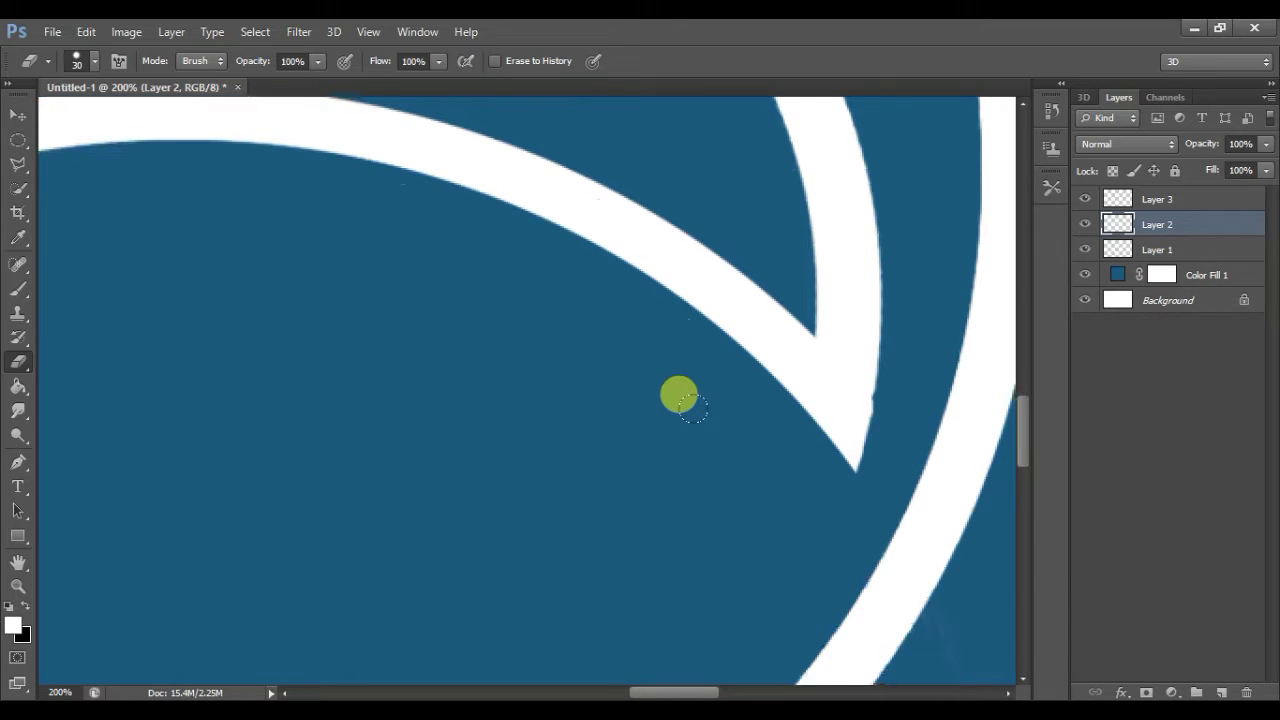
{"action": "scroll", "coordinate": [705, 421], "scroll_direction": "left", "scroll_amount": 3}
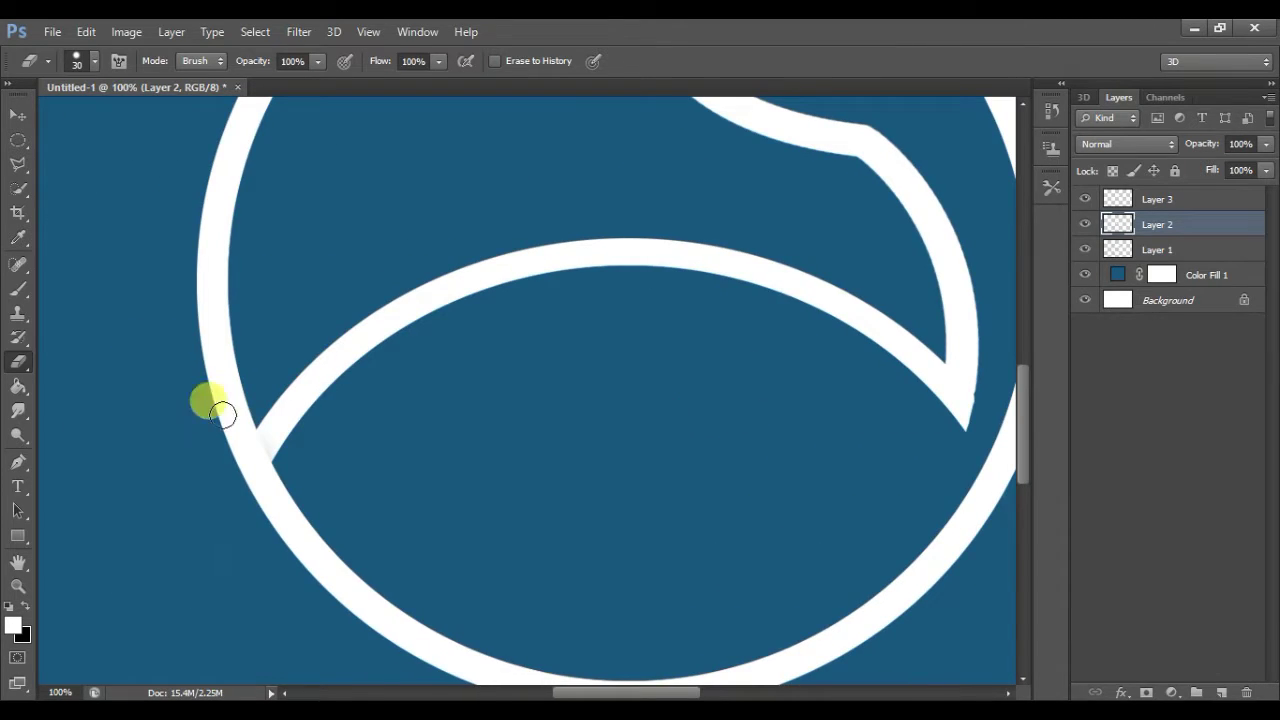
Outline the inner arc's lower section with the Polygonal Lasso and copy it to Layer 4.
{"action": "left_click", "coordinate": [27, 156]}
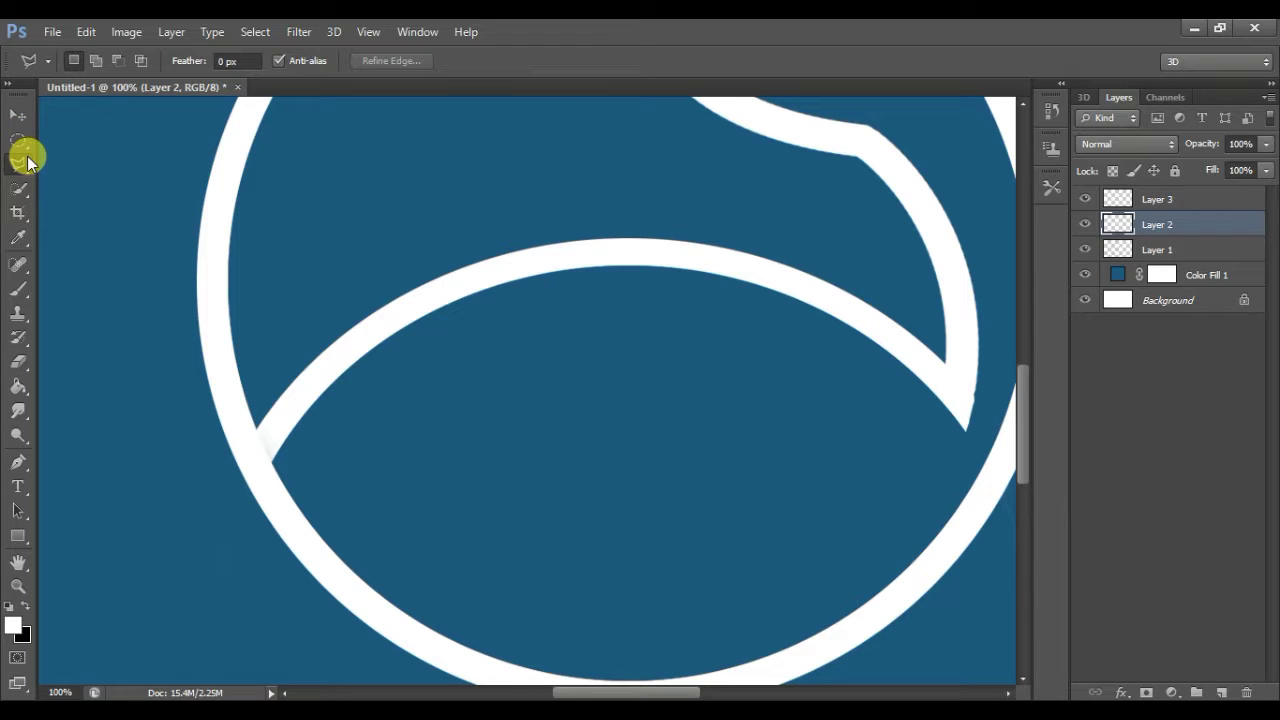
{"action": "left_click", "coordinate": [230, 484]}
{"action": "left_click", "coordinate": [302, 483]}
{"action": "left_click", "coordinate": [670, 365]}
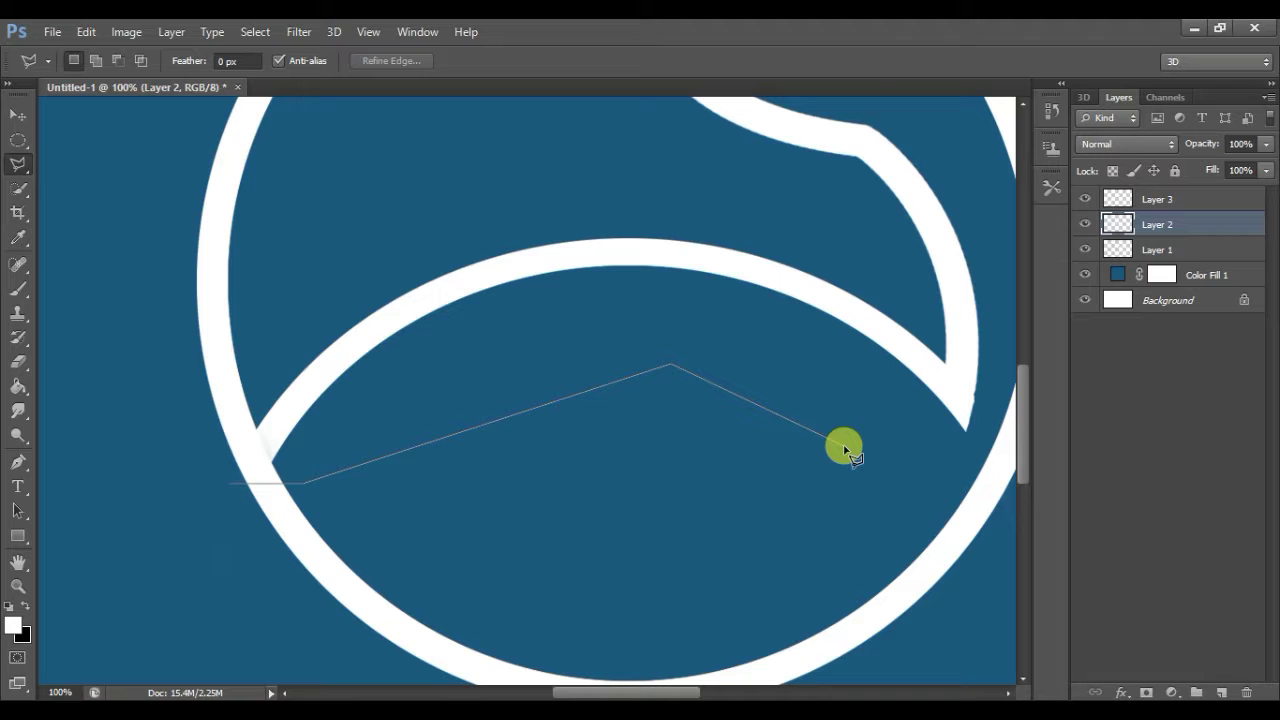
{"action": "left_click", "coordinate": [845, 447]}
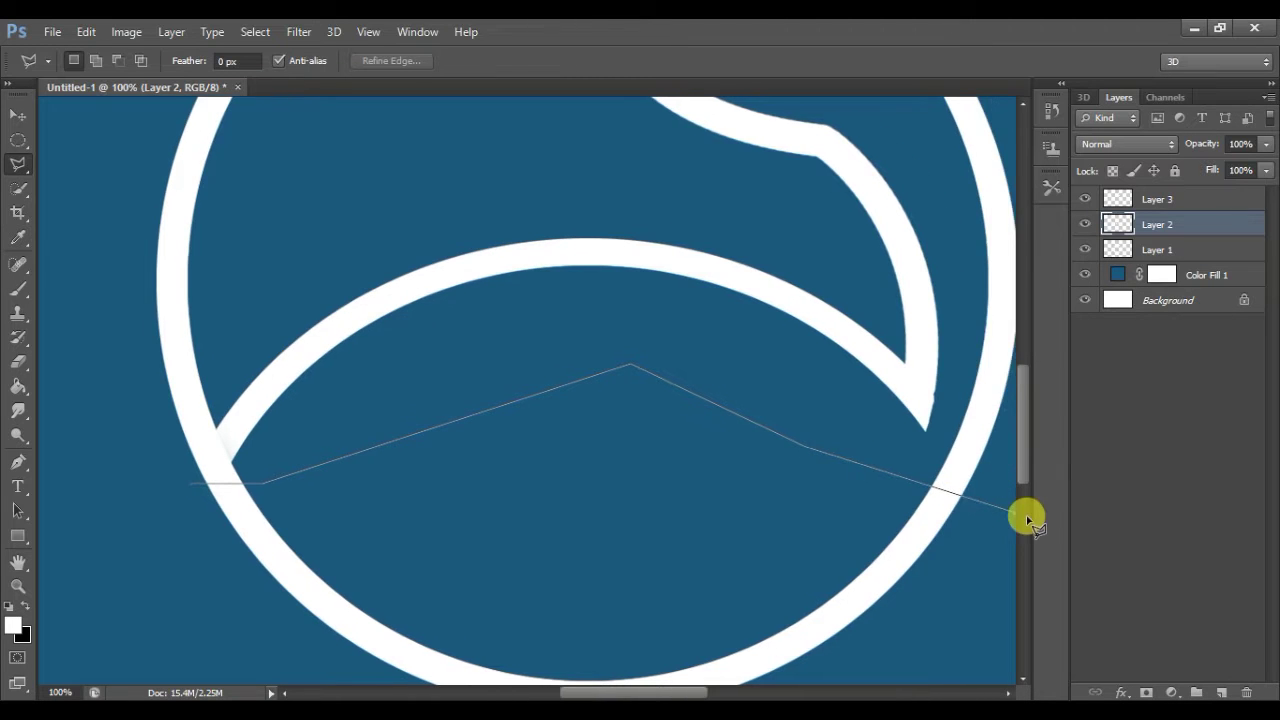
{"action": "left_click", "coordinate": [970, 482]}
{"action": "left_click", "coordinate": [930, 650]}
{"action": "left_click", "coordinate": [665, 645]}
{"action": "left_click", "coordinate": [400, 667]}
{"action": "double_click", "coordinate": [197, 585]}
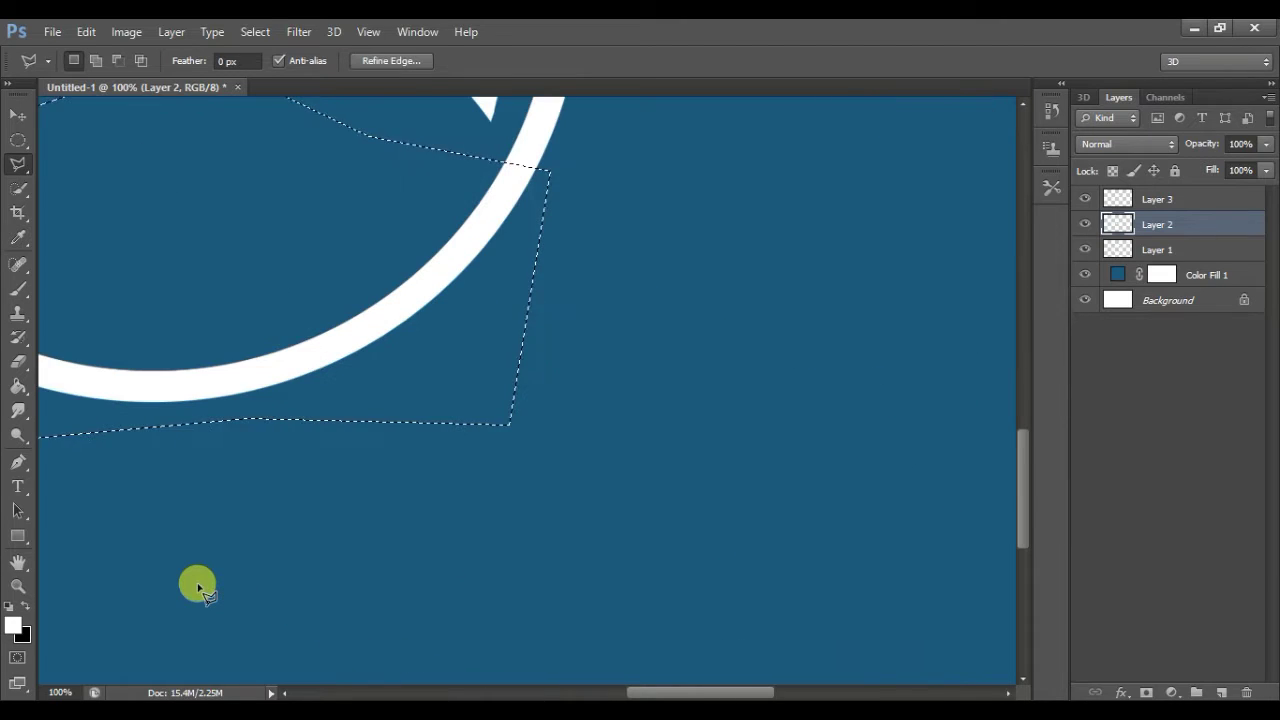
{"action": "key", "text": "ctrl+j"}
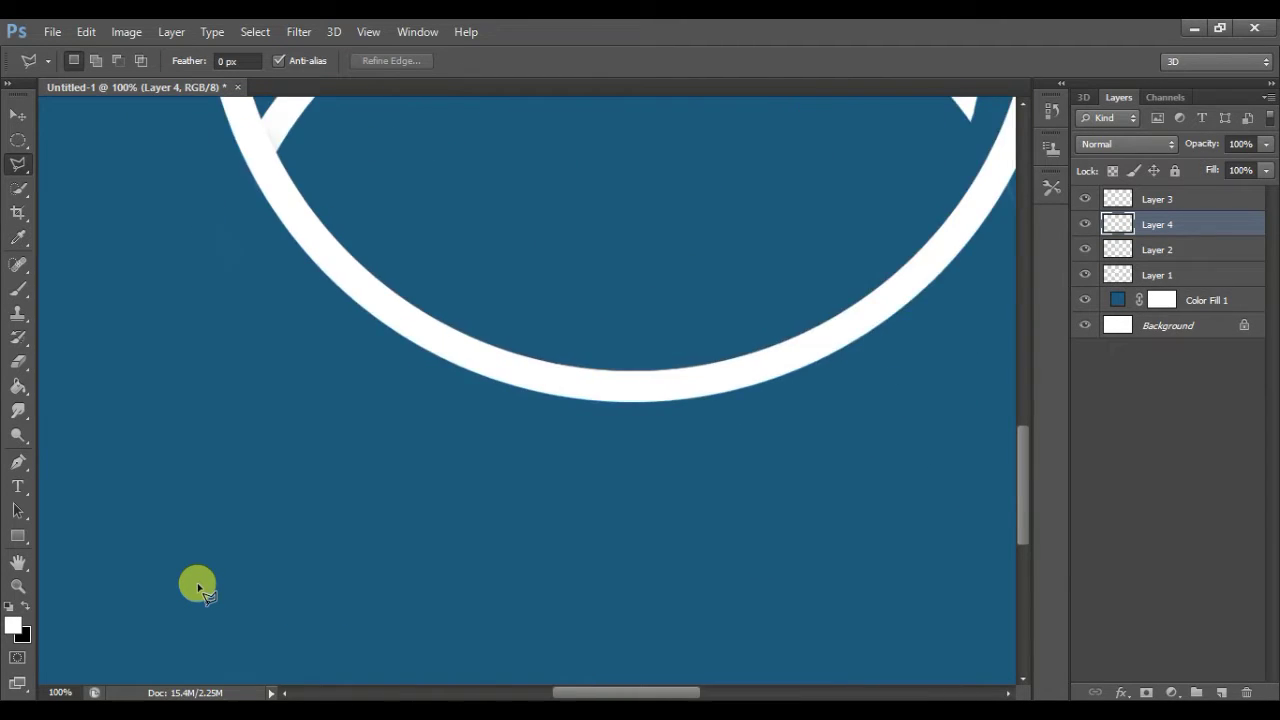
Undo the stray layer, duplicate Layer 1's bottom arc, and move the copy up inside the ring.
{"action": "left_click", "coordinate": [18, 120]}
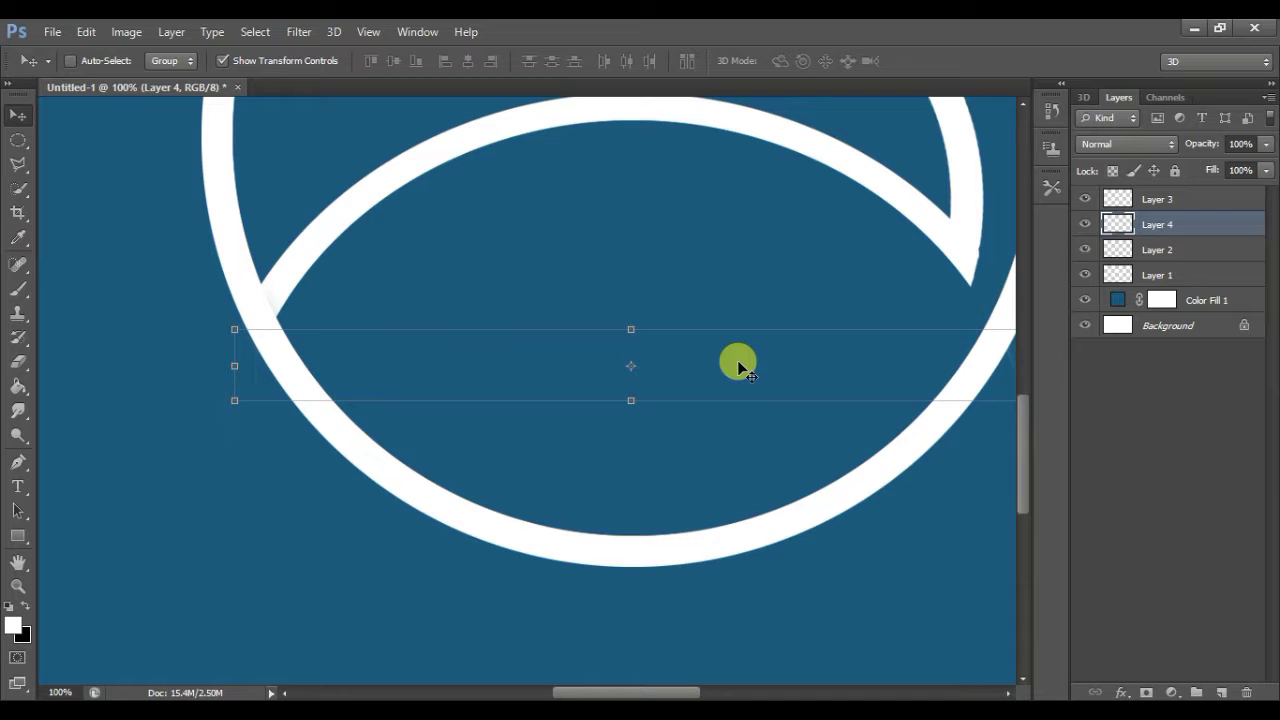
{"action": "key", "text": "ctrl+z"}
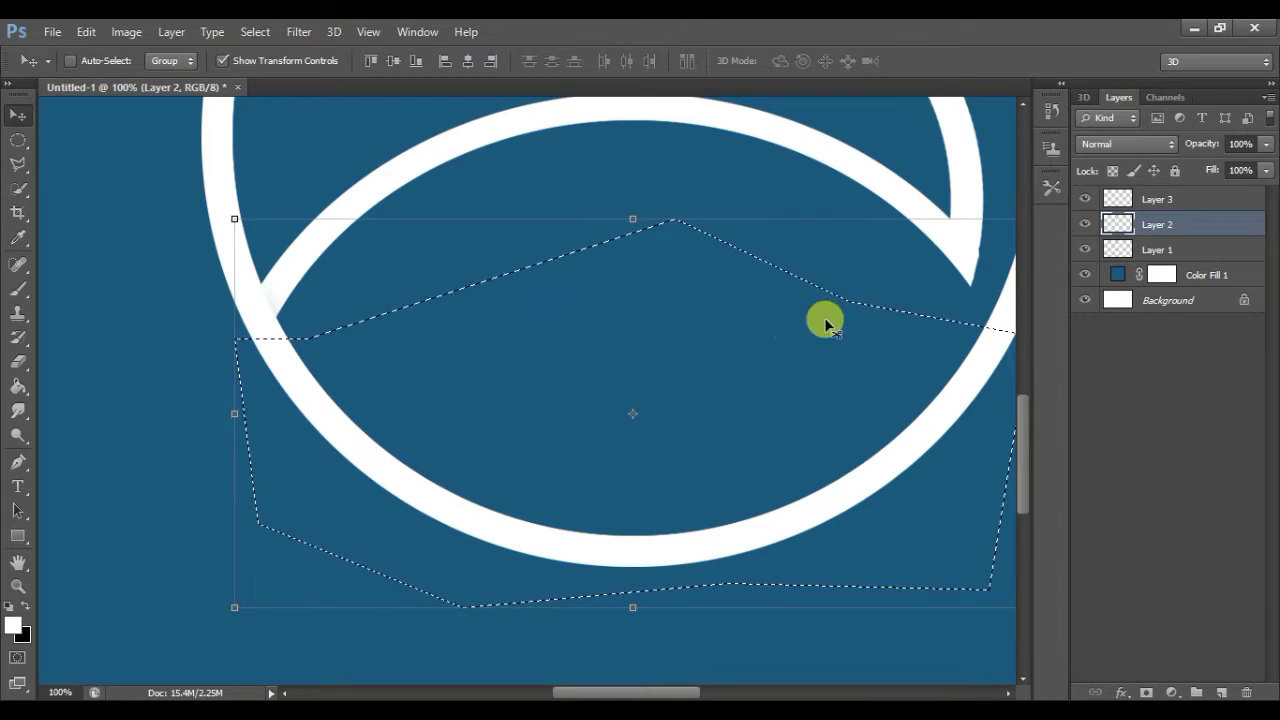
{"action": "left_click", "coordinate": [1145, 252]}
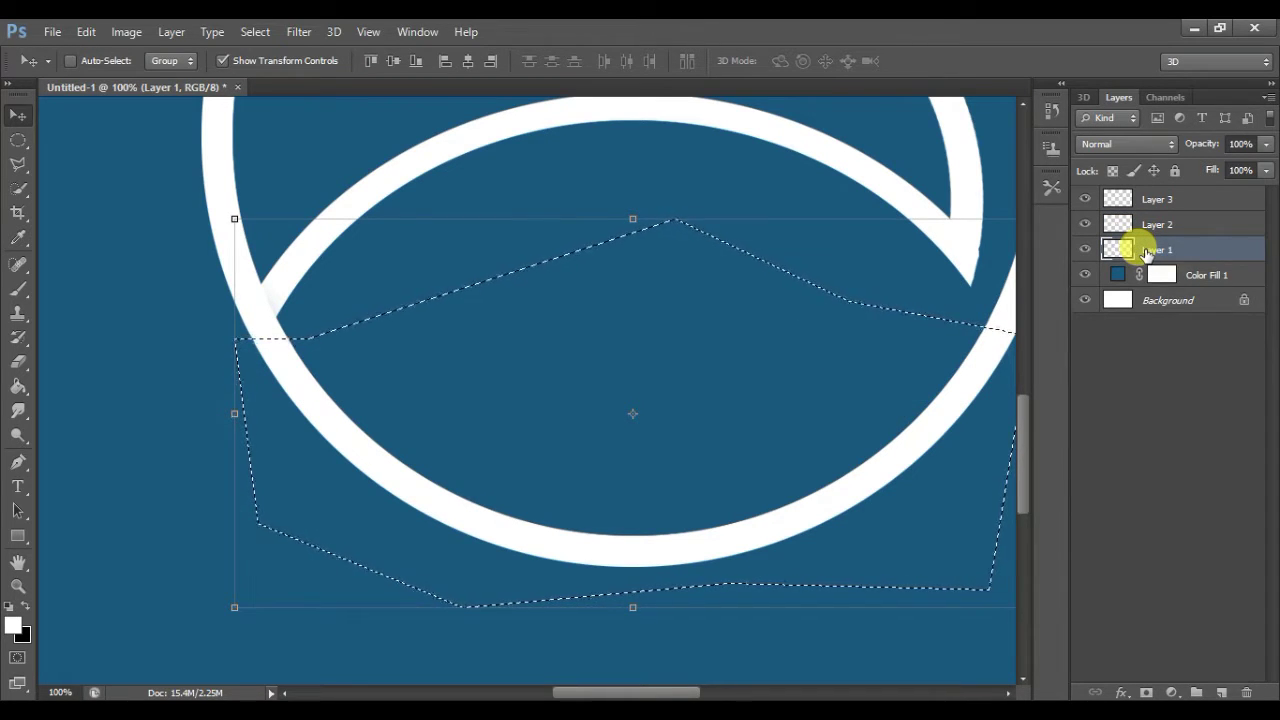
{"action": "key", "text": "ctrl+j"}
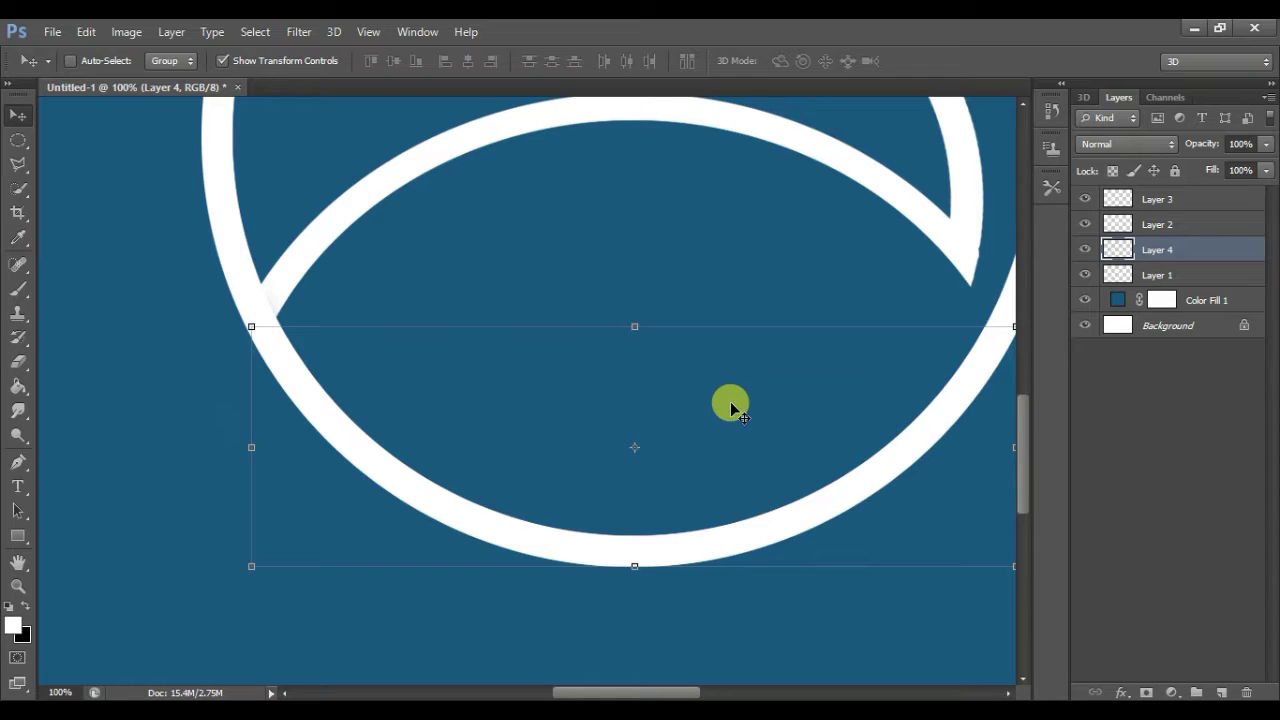
{"action": "left_click_drag", "start_coordinate": [729, 403], "coordinate": [716, 330]}
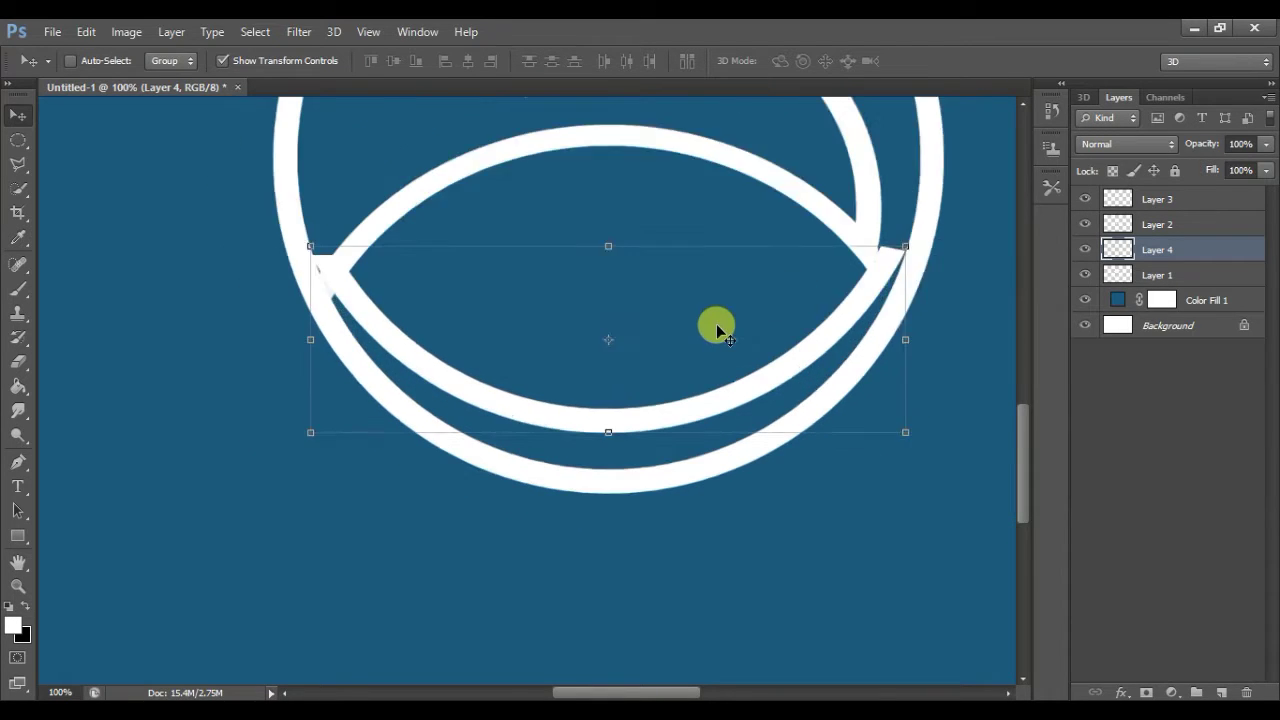
Skew the copied arc's ends downward so they meet the ring's sides, committing each transform.
{"action": "key", "text": "ctrl+minus"}
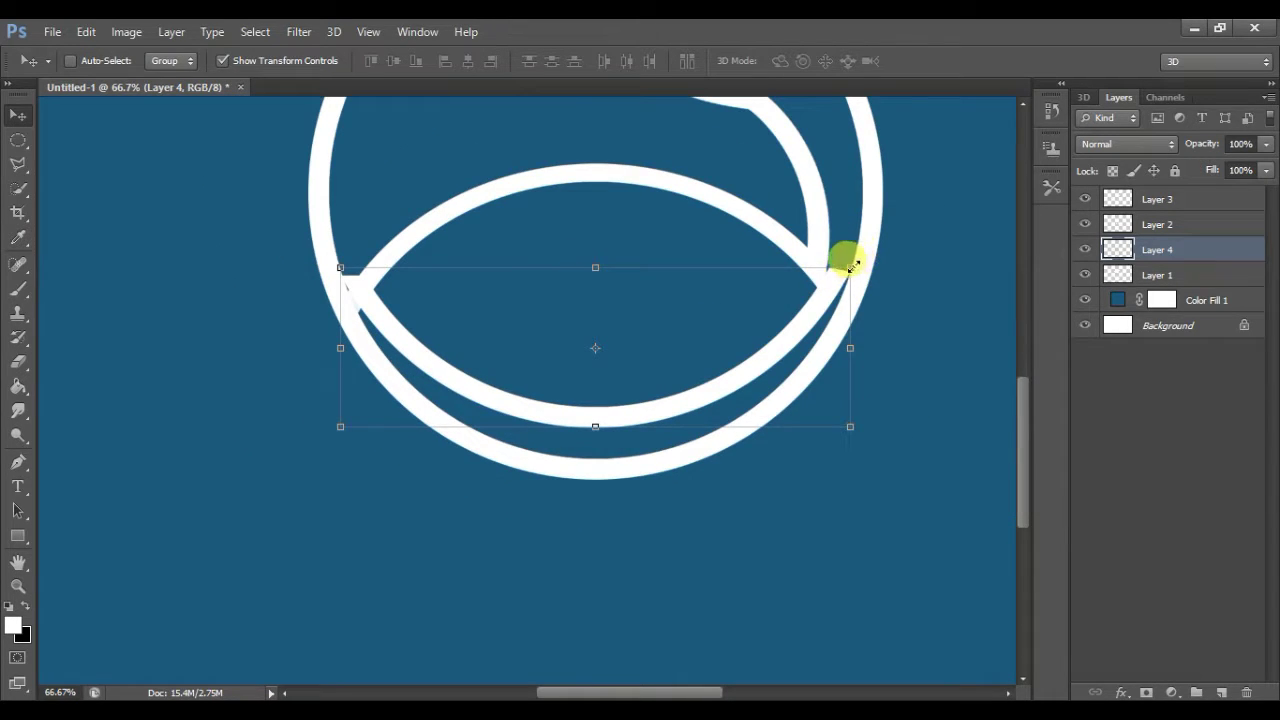
{"action": "left_click_drag", "start_coordinate": [850, 270], "coordinate": [864, 289]}
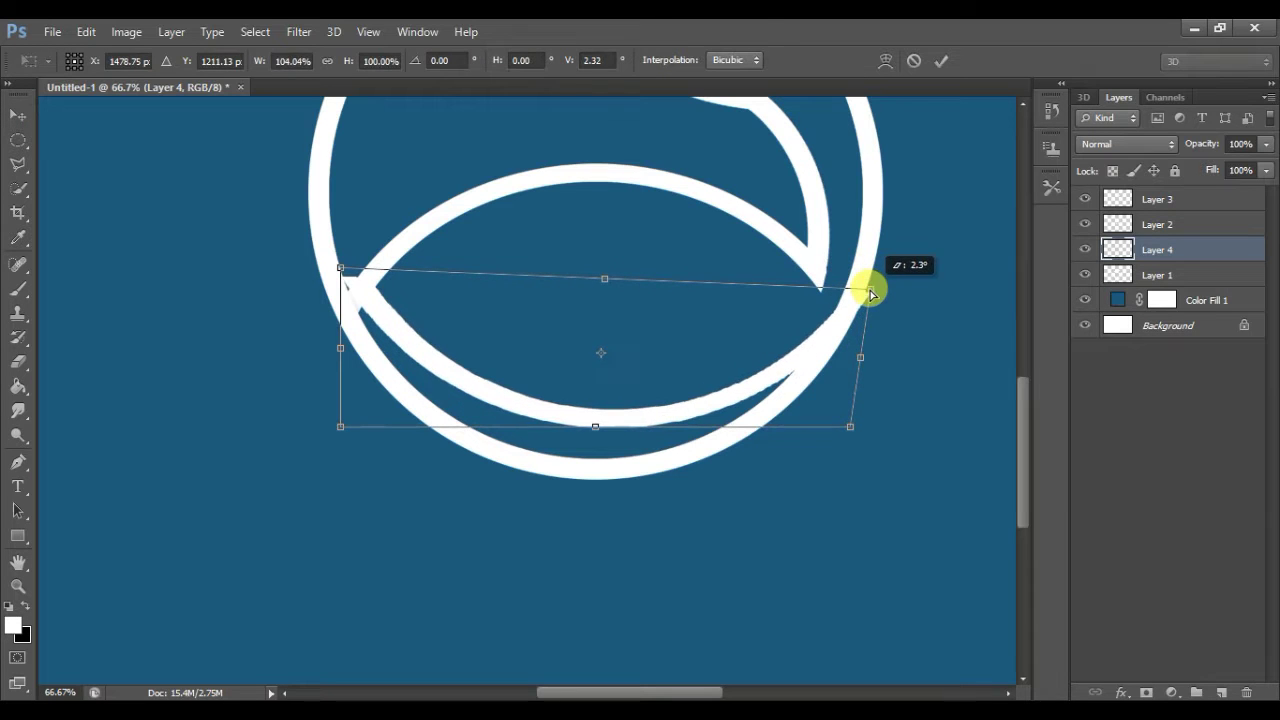
{"action": "left_click_drag", "start_coordinate": [340, 268], "coordinate": [338, 290]}
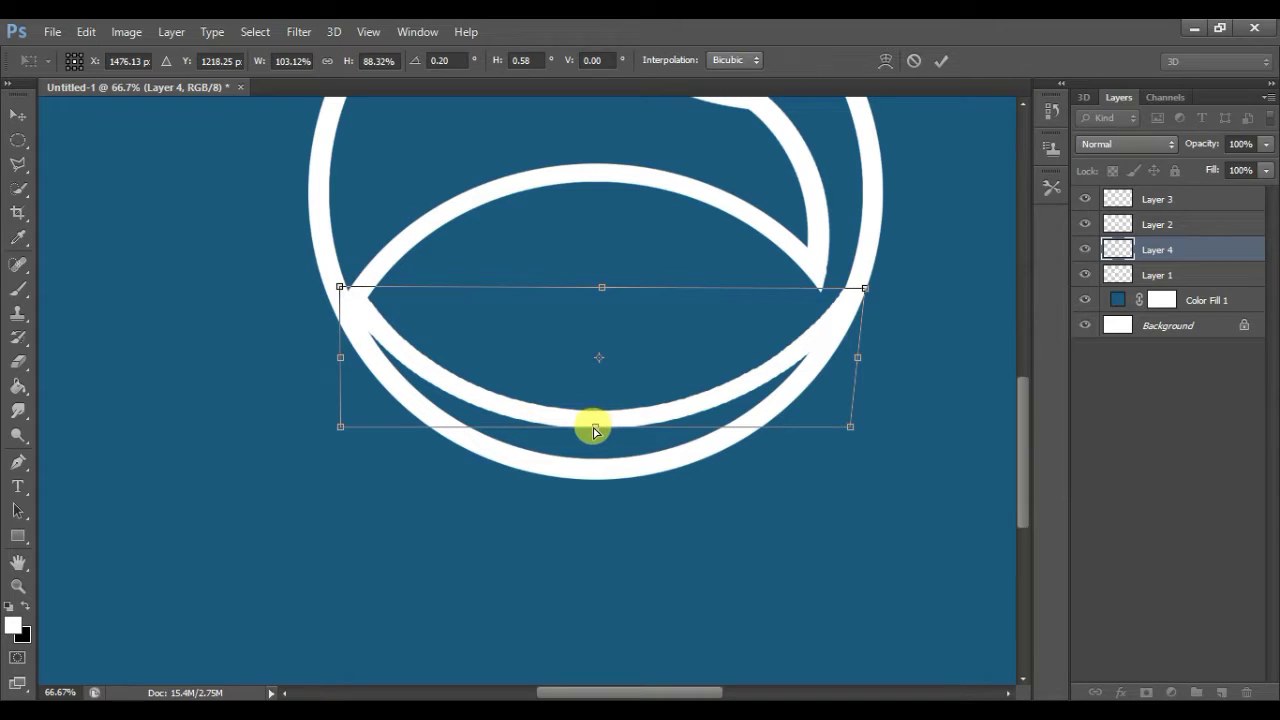
{"action": "left_click_drag", "start_coordinate": [593, 428], "coordinate": [587, 430]}
{"action": "key", "text": "Return"}
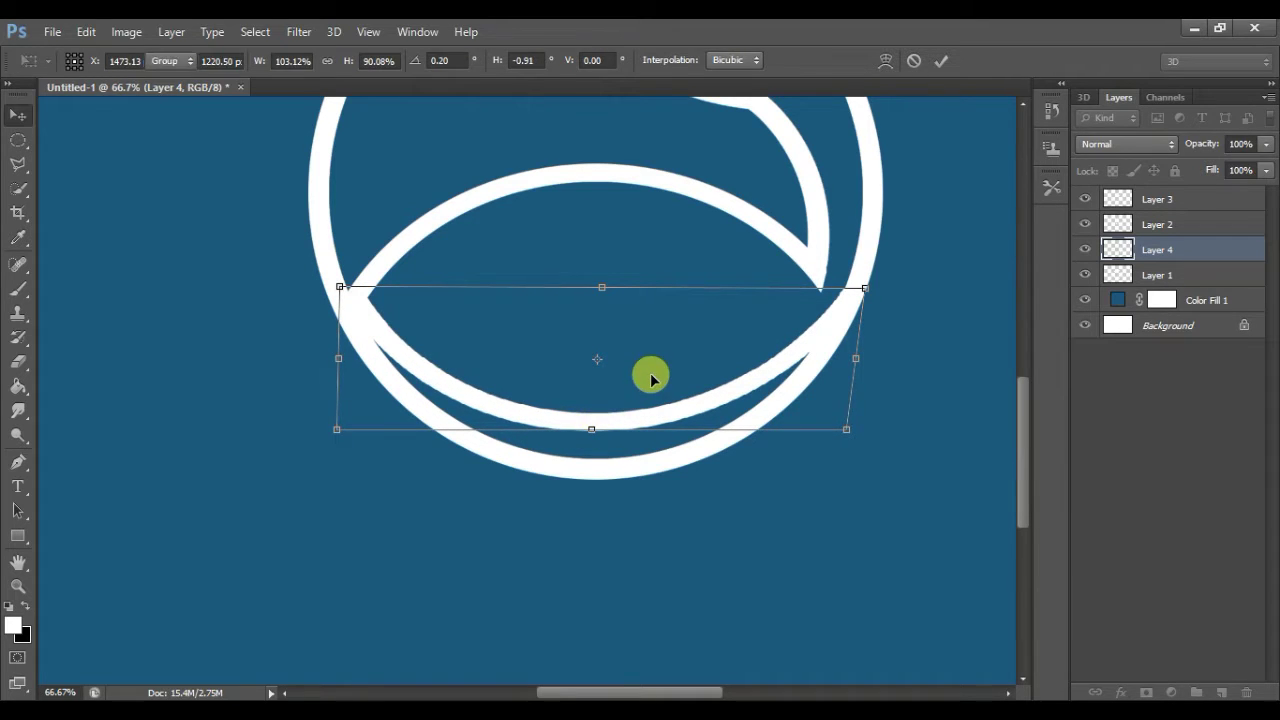
{"action": "left_click_drag", "start_coordinate": [866, 292], "coordinate": [866, 294]}
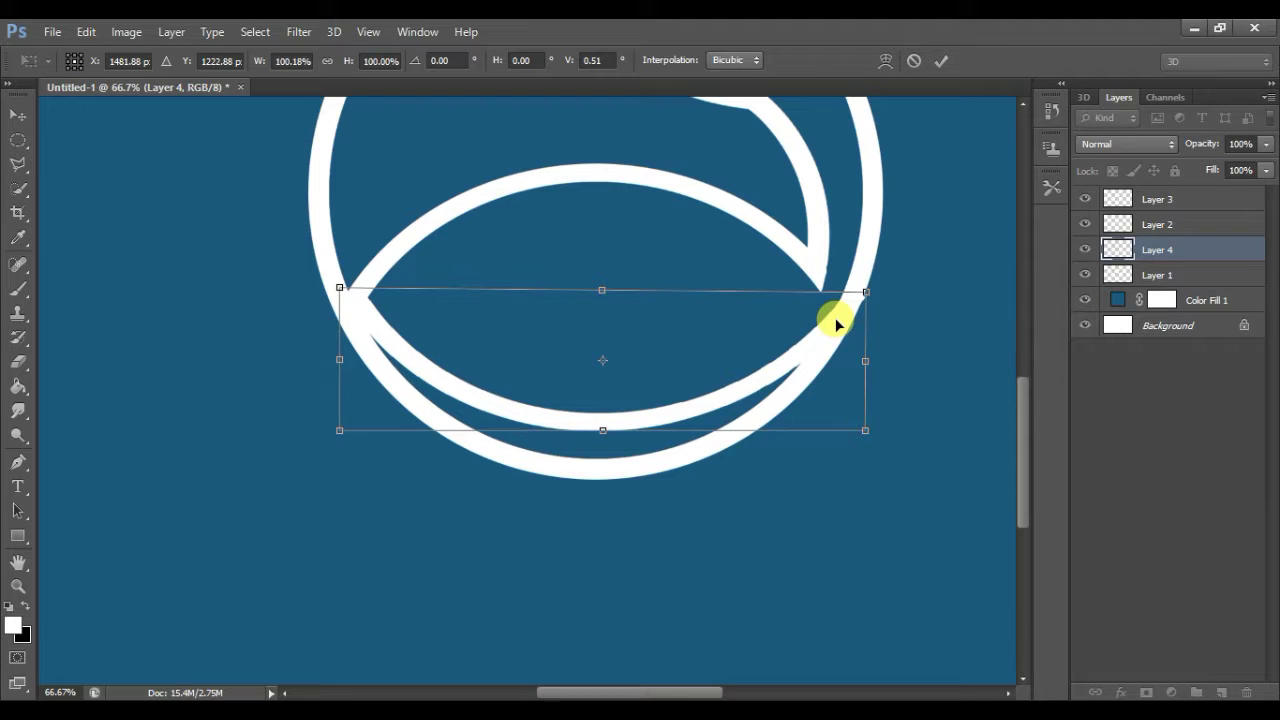
{"action": "left_click_drag", "start_coordinate": [491, 321], "coordinate": [491, 323]}
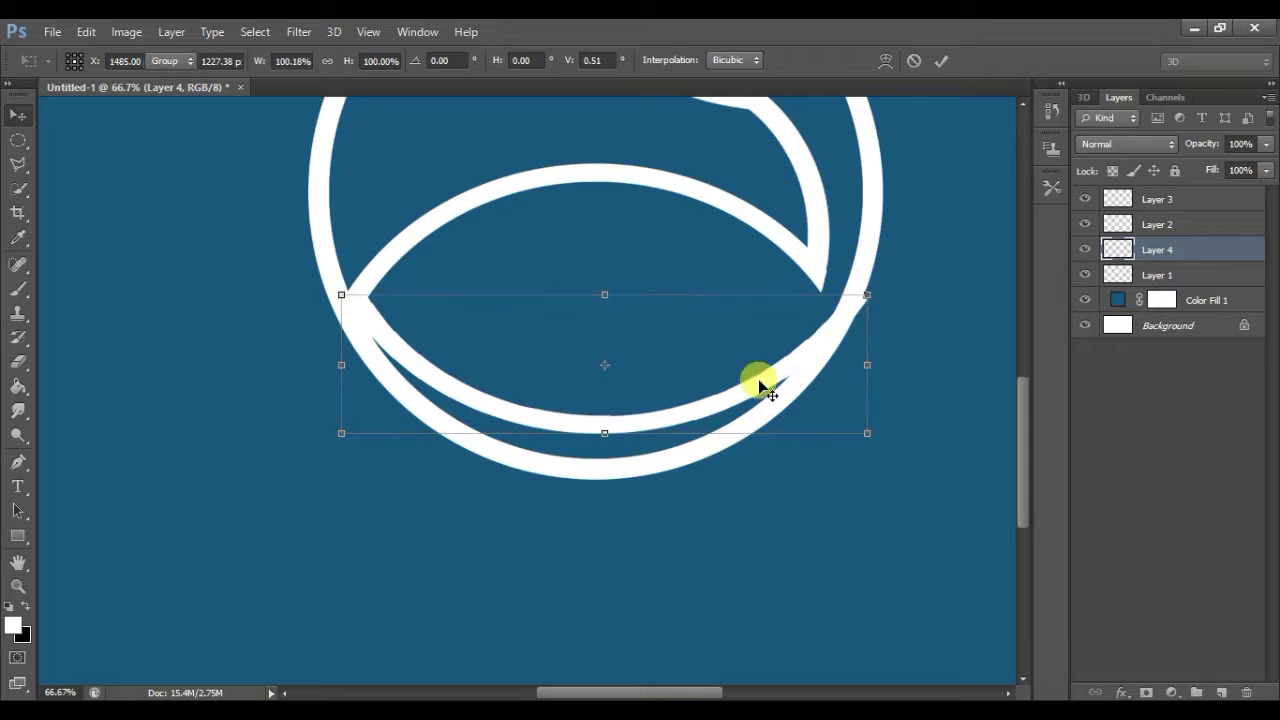
{"action": "key", "text": "Return"}
{"action": "left_click_drag", "start_coordinate": [866, 298], "coordinate": [858, 306]}
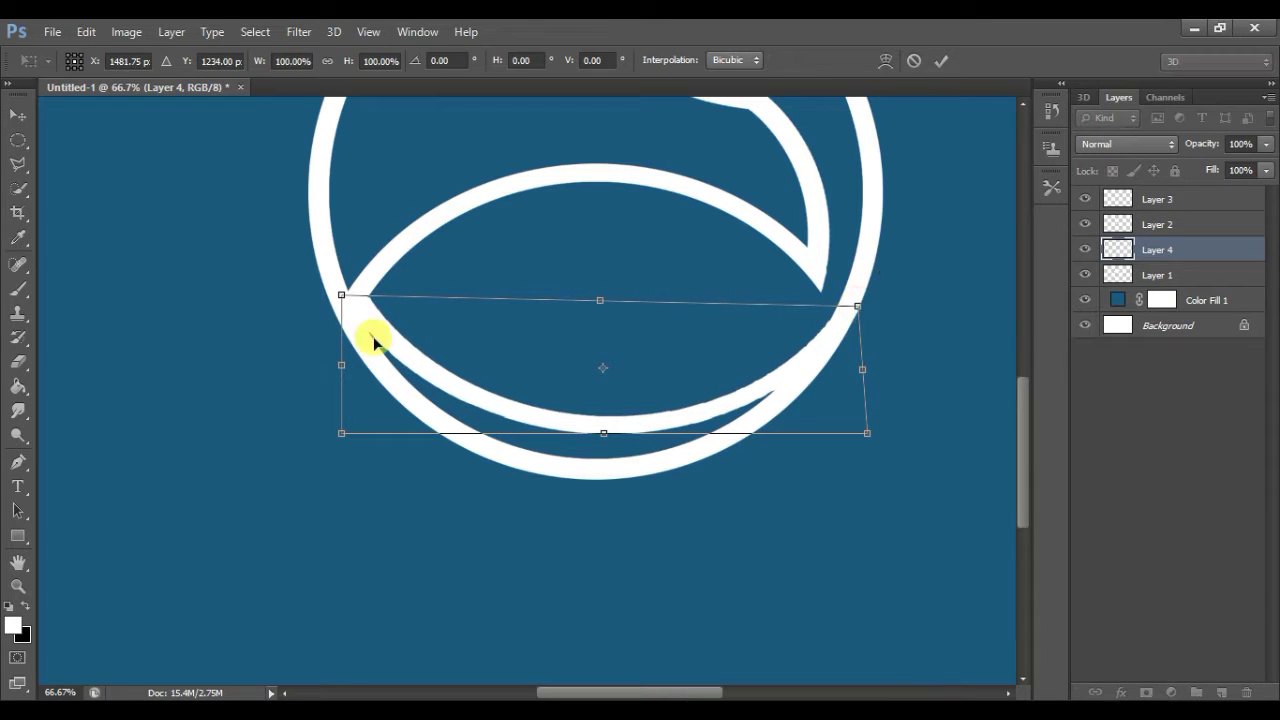
{"action": "left_click_drag", "start_coordinate": [341, 297], "coordinate": [332, 304]}
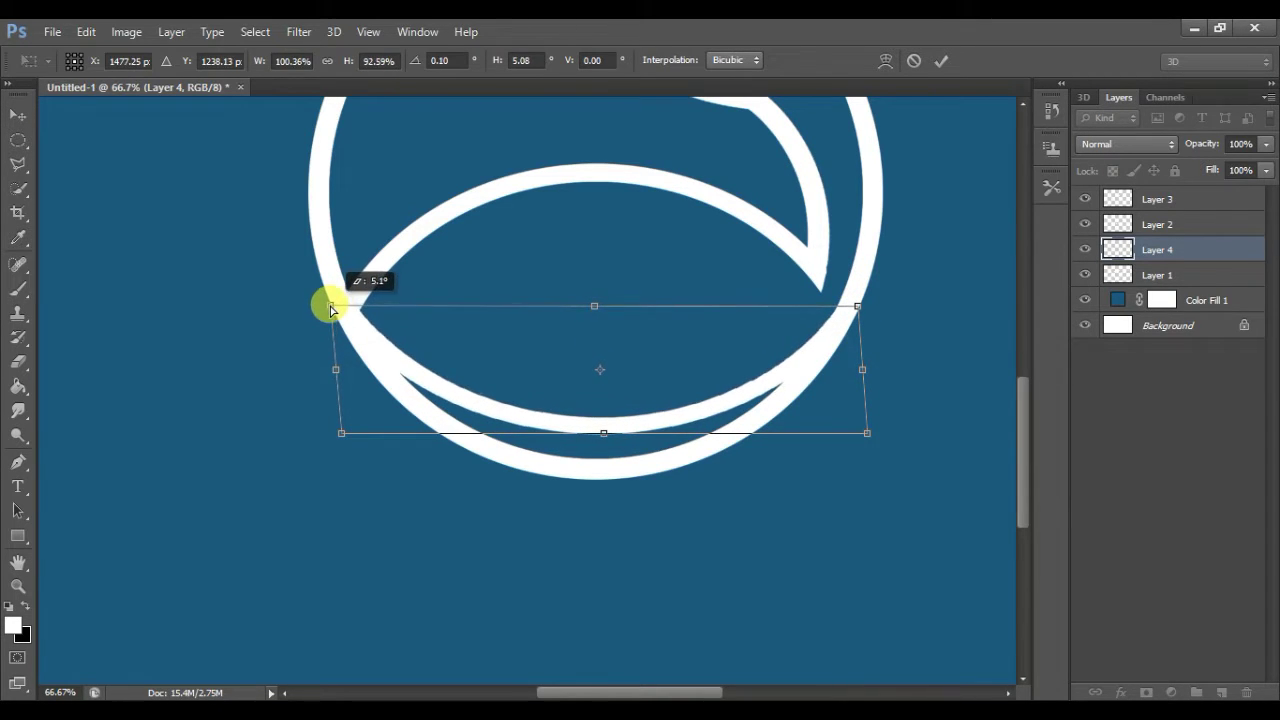
{"action": "key", "text": "Return"}
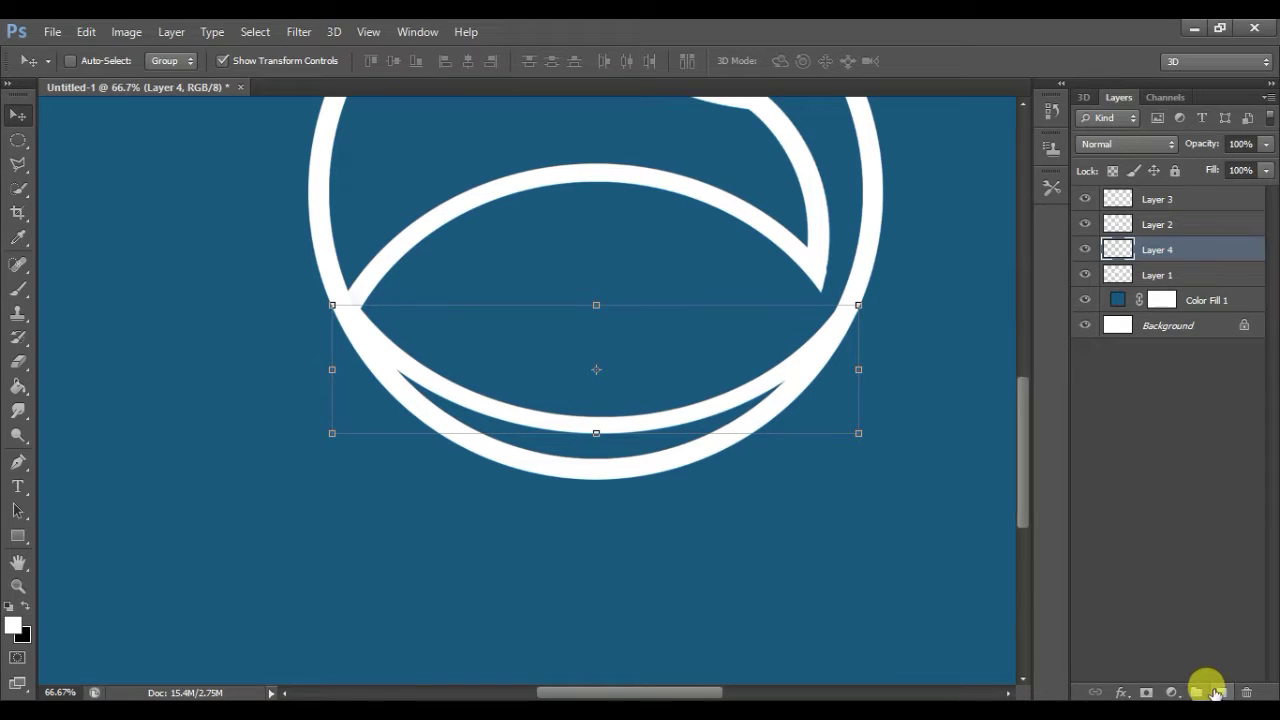
On a new Layer 5, brush white over the lower-left gap between inner arc and ring.
{"action": "left_click", "coordinate": [1215, 692]}
{"action": "left_click", "coordinate": [18, 289]}
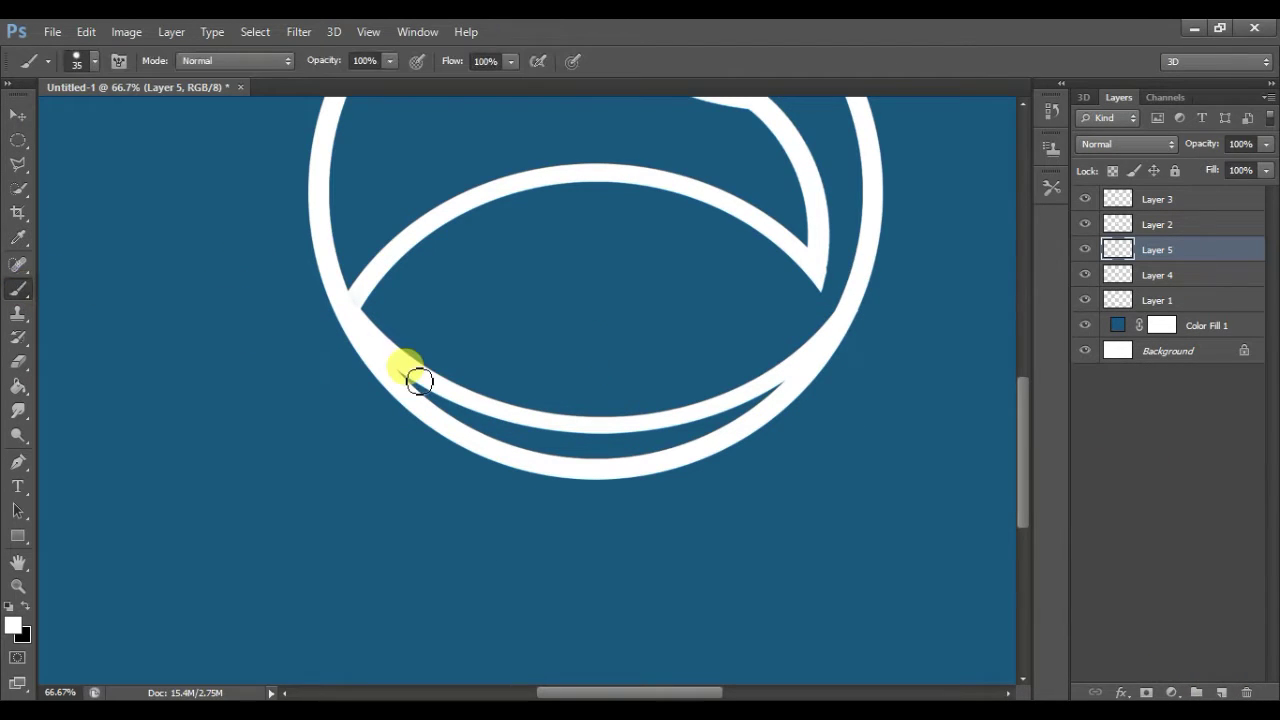
{"action": "mouse_move", "coordinate": [395, 371]}
{"action": "left_mouse_down"}
{"action": "mouse_move", "coordinate": [491, 420]}
{"action": "mouse_move", "coordinate": [437, 414]}
{"action": "mouse_move", "coordinate": [610, 443]}
{"action": "mouse_move", "coordinate": [500, 437]}
{"action": "mouse_move", "coordinate": [623, 451]}
{"action": "mouse_move", "coordinate": [762, 408]}
{"action": "mouse_move", "coordinate": [614, 434]}
{"action": "mouse_move", "coordinate": [692, 436]}
{"action": "left_mouse_up"}
{"action": "scroll", "coordinate": [691, 436], "scroll_direction": "up", "scroll_amount": 3}
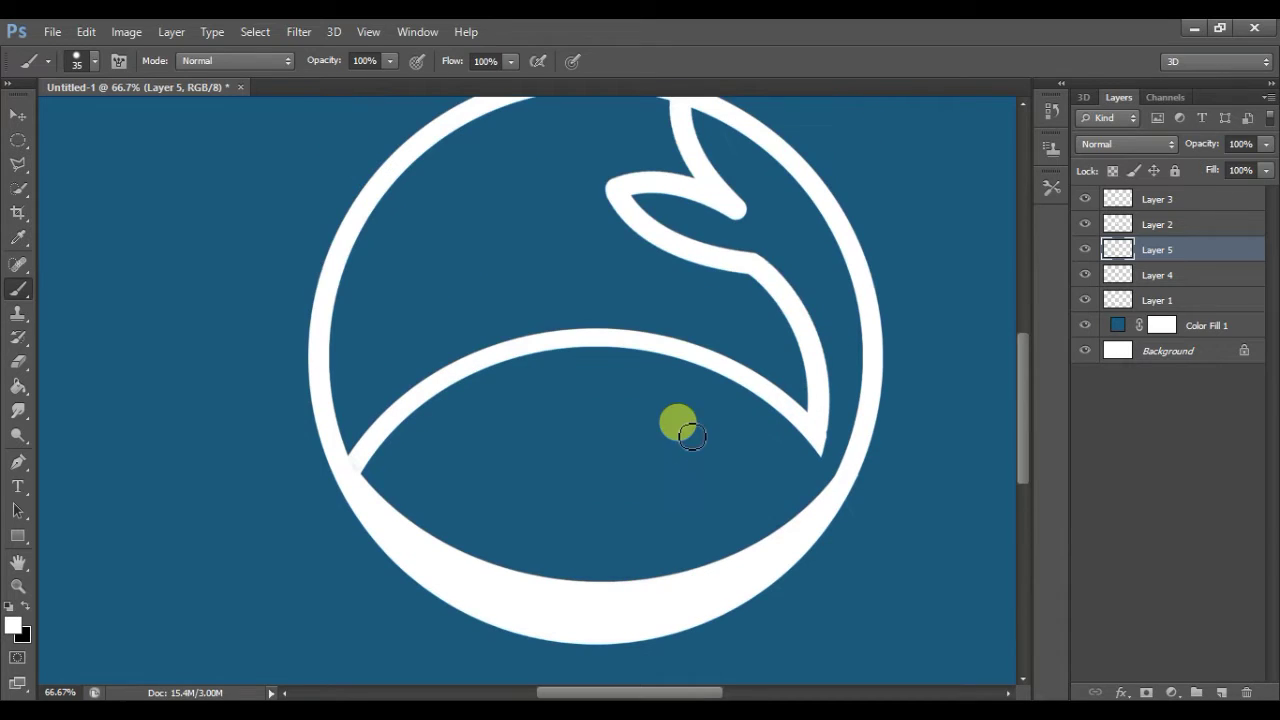
{"action": "left_click", "coordinate": [18, 182]}
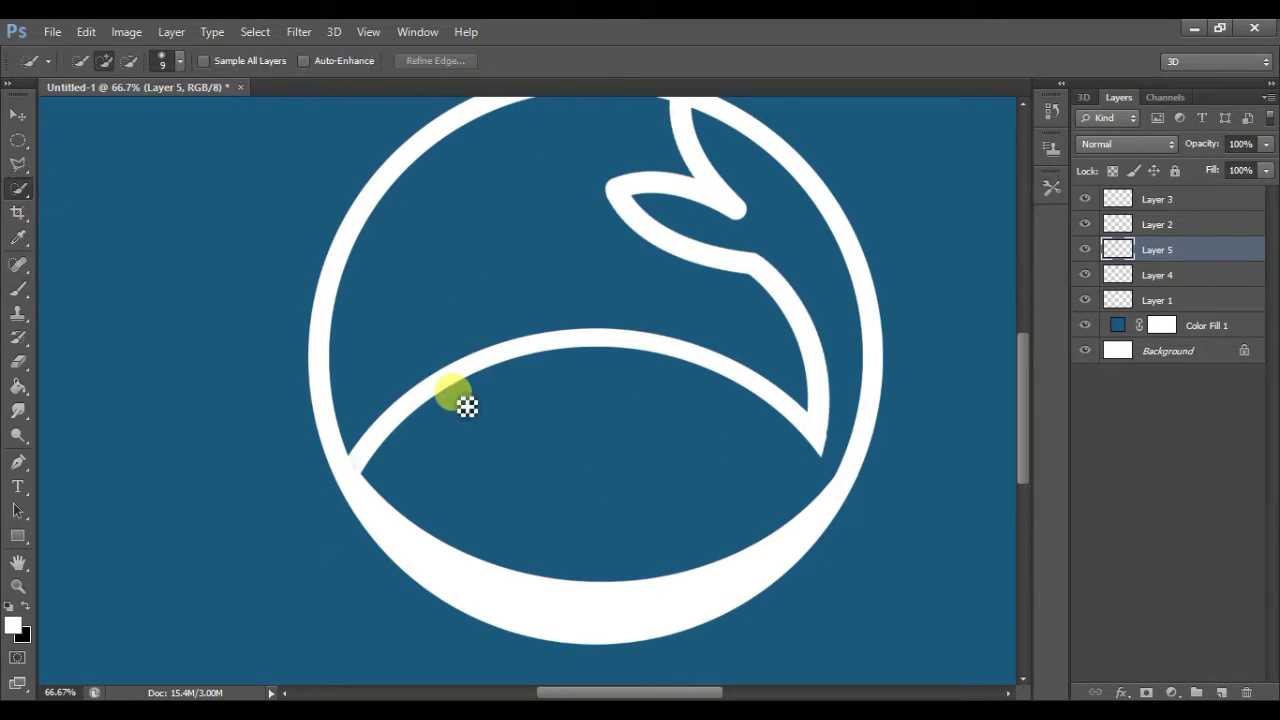
Merge Layers 3 through 1 into a single Layer 3.
{"action": "left_click", "coordinate": [1180, 205]}
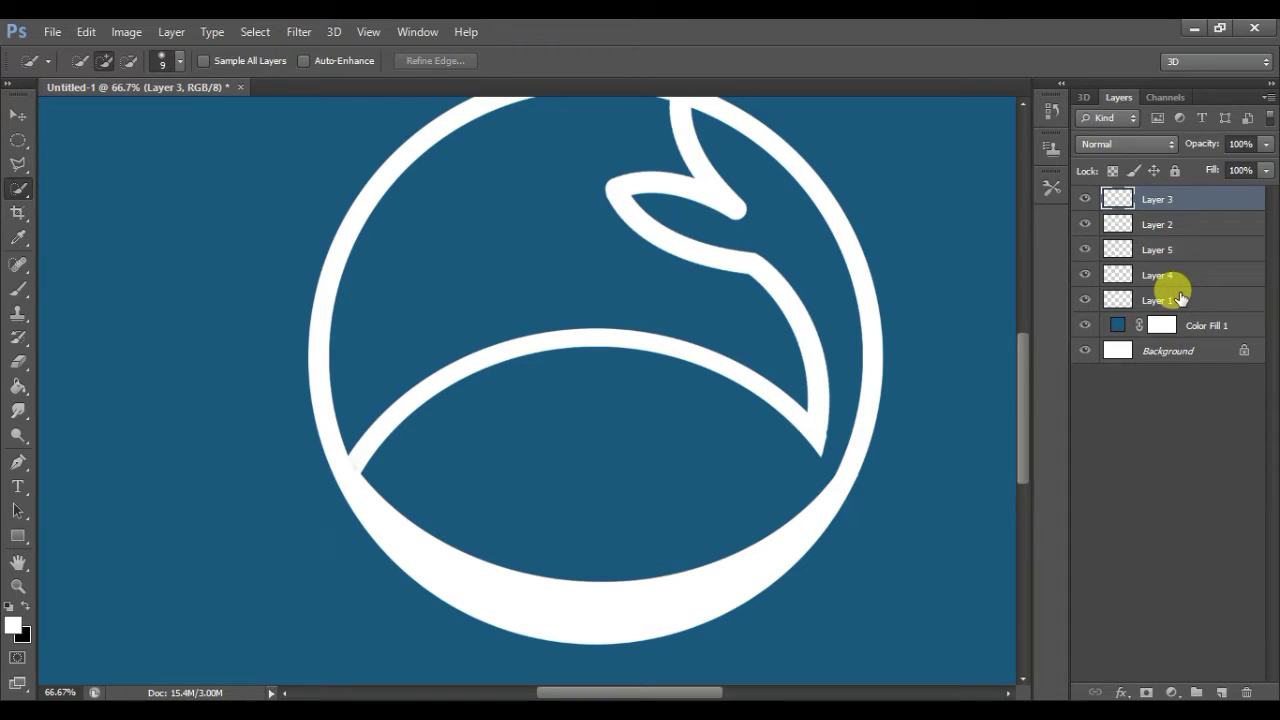
{"action": "left_click", "coordinate": [1180, 298], "text": "shift"}
{"action": "right_click", "coordinate": [1180, 298]}
{"action": "left_click", "coordinate": [880, 495]}
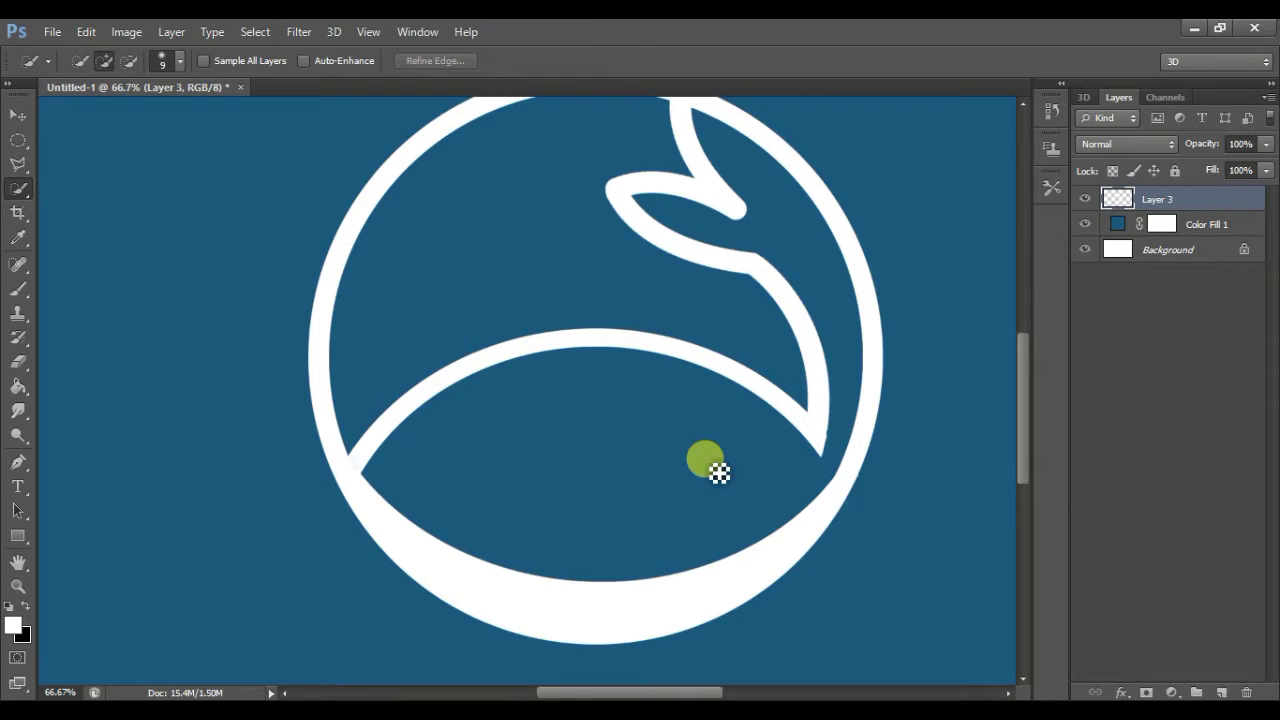
{"action": "key", "text": "ctrl+minus"}
{"action": "key", "text": "ctrl+minus"}
{"action": "mouse_move", "coordinate": [540, 463]}
{"action": "left_mouse_down"}
{"action": "mouse_move", "coordinate": [471, 437]}
{"action": "mouse_move", "coordinate": [543, 434]}
{"action": "mouse_move", "coordinate": [423, 451]}
{"action": "mouse_move", "coordinate": [543, 477]}
{"action": "mouse_move", "coordinate": [615, 470]}
{"action": "left_mouse_up"}
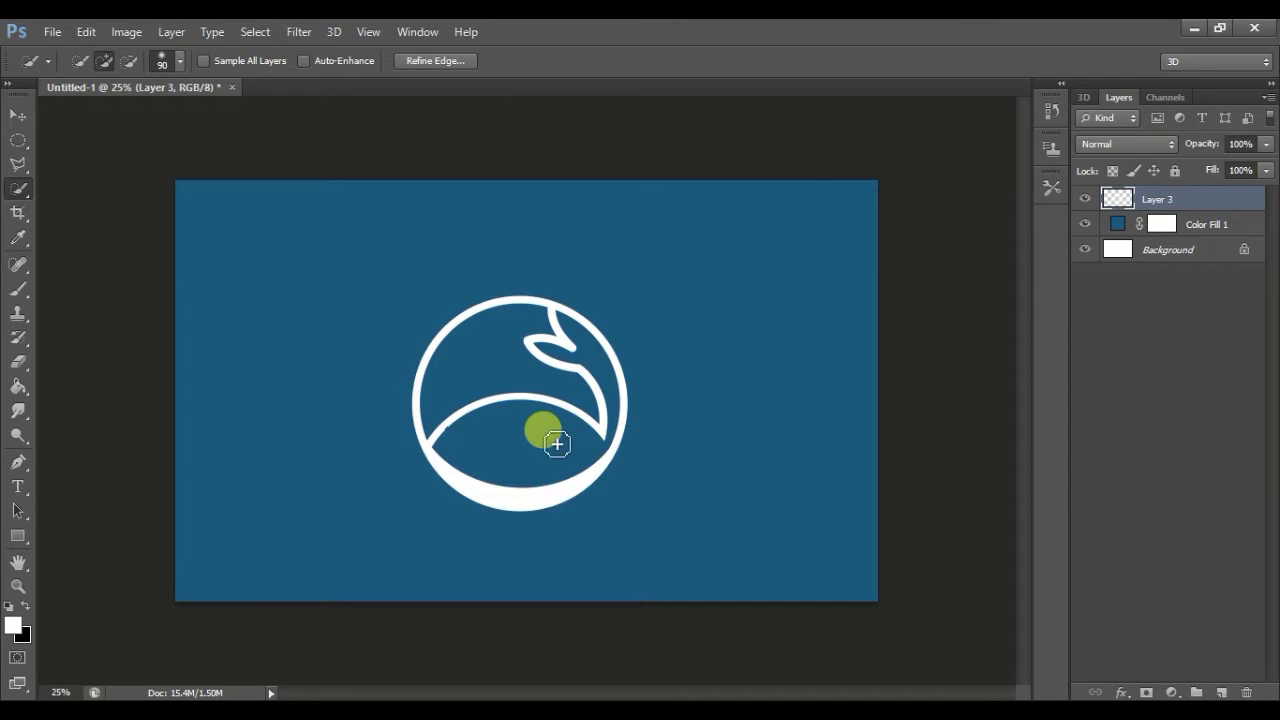
{"action": "key", "text": "ctrl+plus"}
Merge the Color Fill 1 layer down into the Background and reselect Layer 3.
{"action": "left_click", "coordinate": [18, 140]}
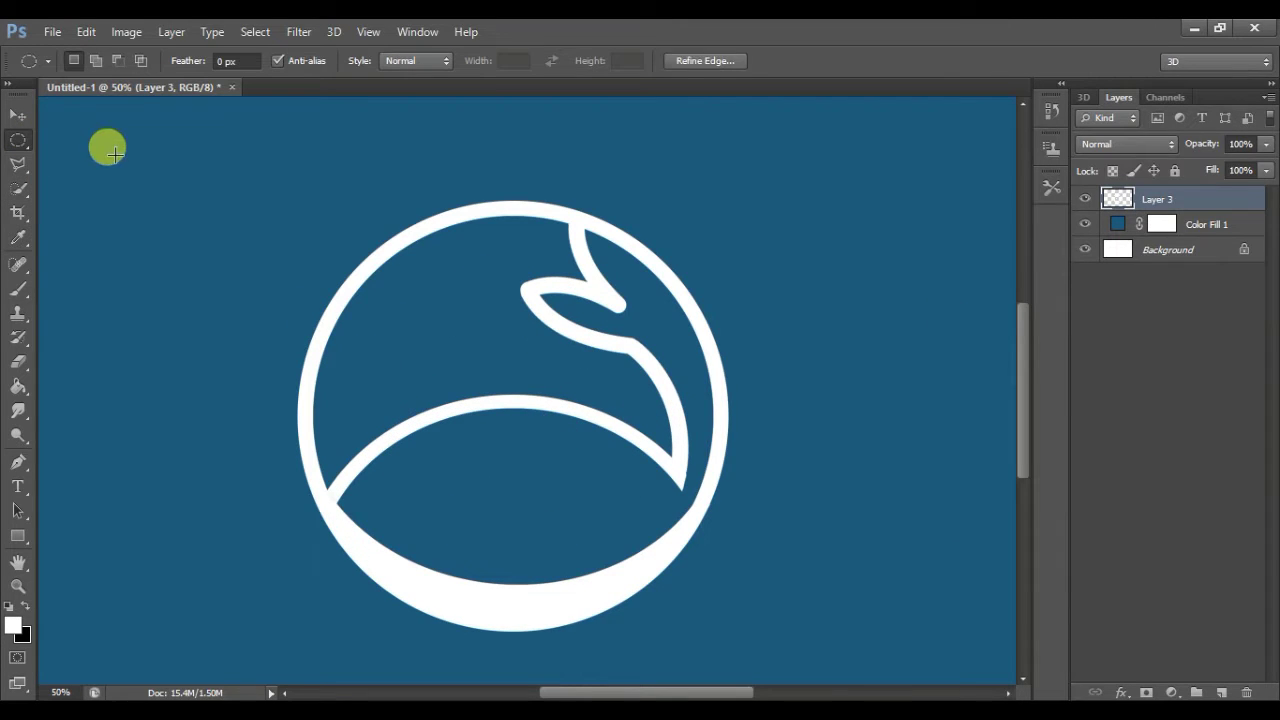
{"action": "left_click", "coordinate": [1085, 199]}
{"action": "left_click", "coordinate": [1180, 222]}
{"action": "right_click", "coordinate": [1180, 222]}
{"action": "left_click", "coordinate": [866, 493]}
{"action": "left_click", "coordinate": [1150, 198]}
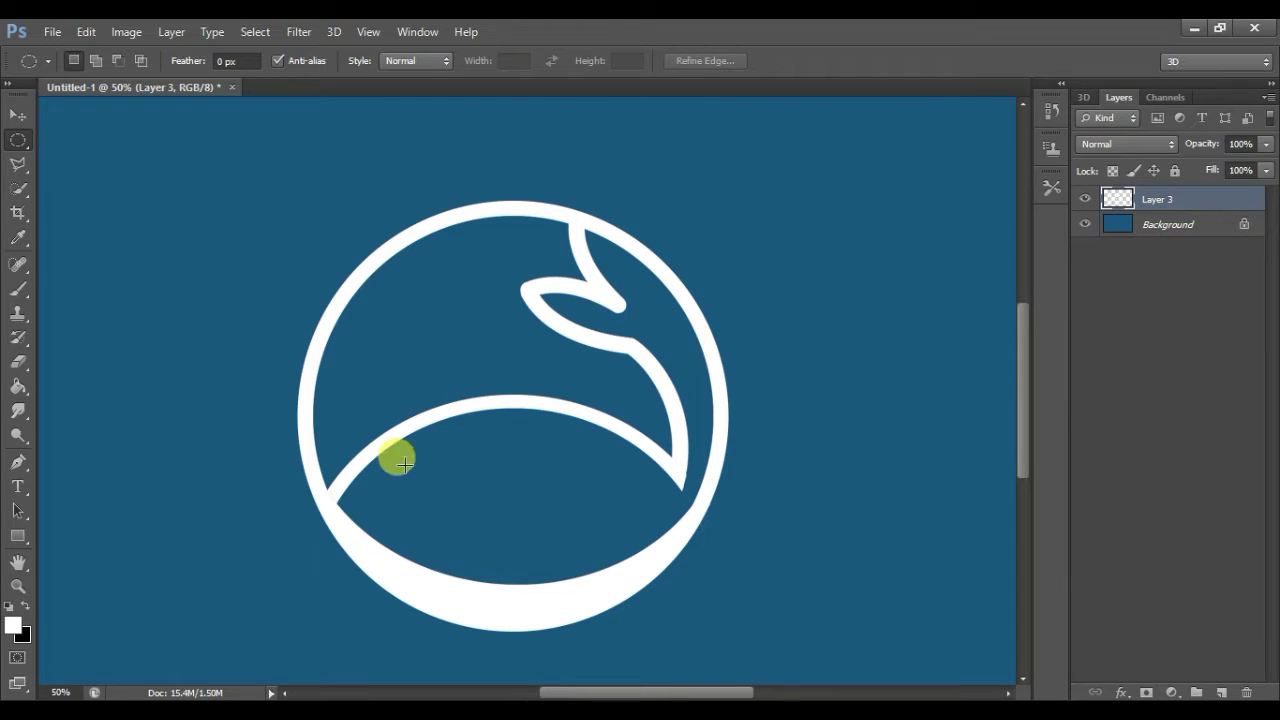
Try a quick selection inside the lower arc, then zoom in on the arc.
{"action": "left_click", "coordinate": [17, 193]}
{"action": "left_click_drag", "start_coordinate": [450, 455], "coordinate": [572, 470]}
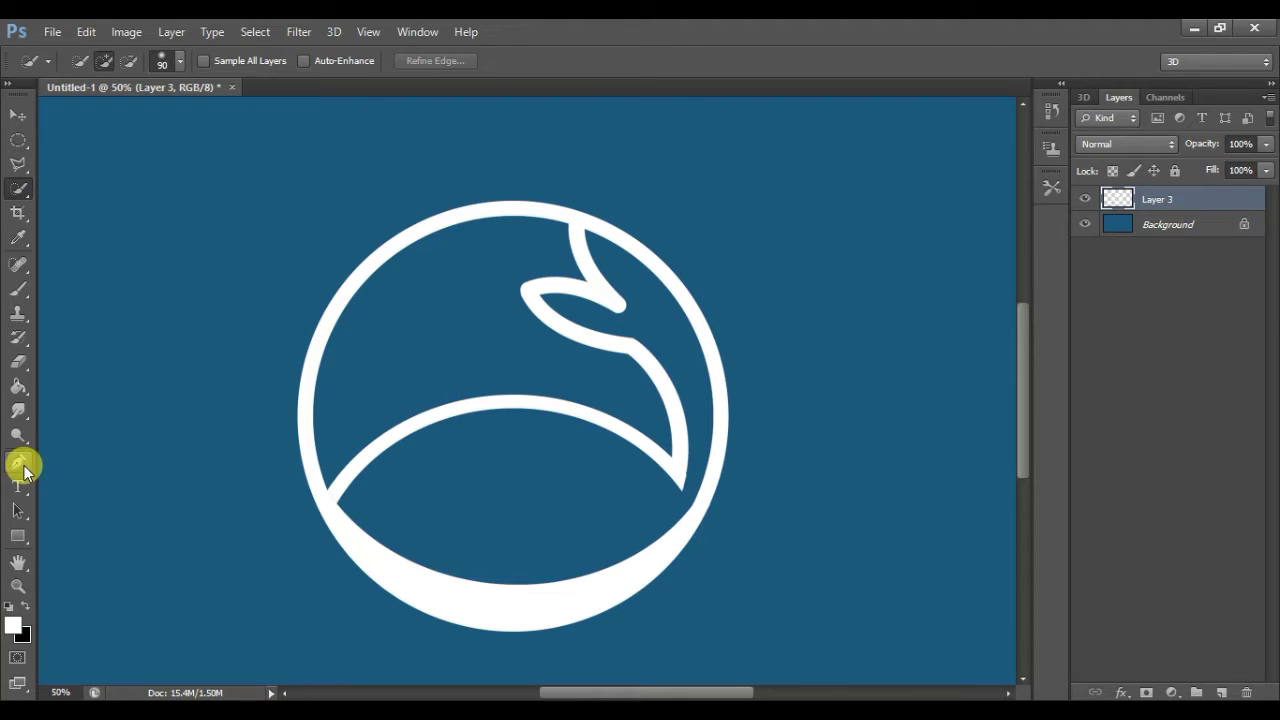
{"action": "left_click", "coordinate": [20, 464]}
{"action": "key", "text": "ctrl+plus"}
{"action": "key", "text": "ctrl+plus"}
{"action": "scroll", "coordinate": [477, 503], "scroll_direction": "down", "scroll_amount": 3}
Trace a closed pen path around the region enclosed by the lower inner arc.
{"action": "left_click", "coordinate": [146, 374]}
{"action": "left_click_drag", "start_coordinate": [372, 192], "coordinate": [485, 171]}
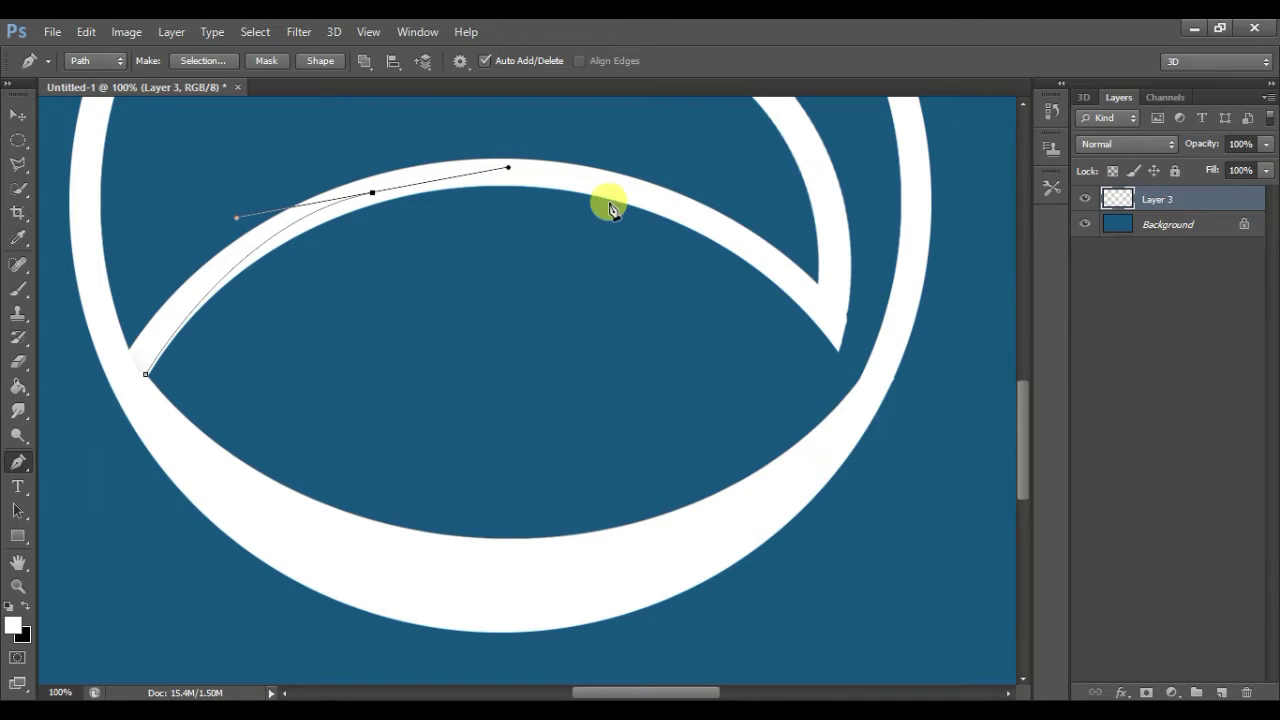
{"action": "left_click_drag", "start_coordinate": [701, 222], "coordinate": [751, 260]}
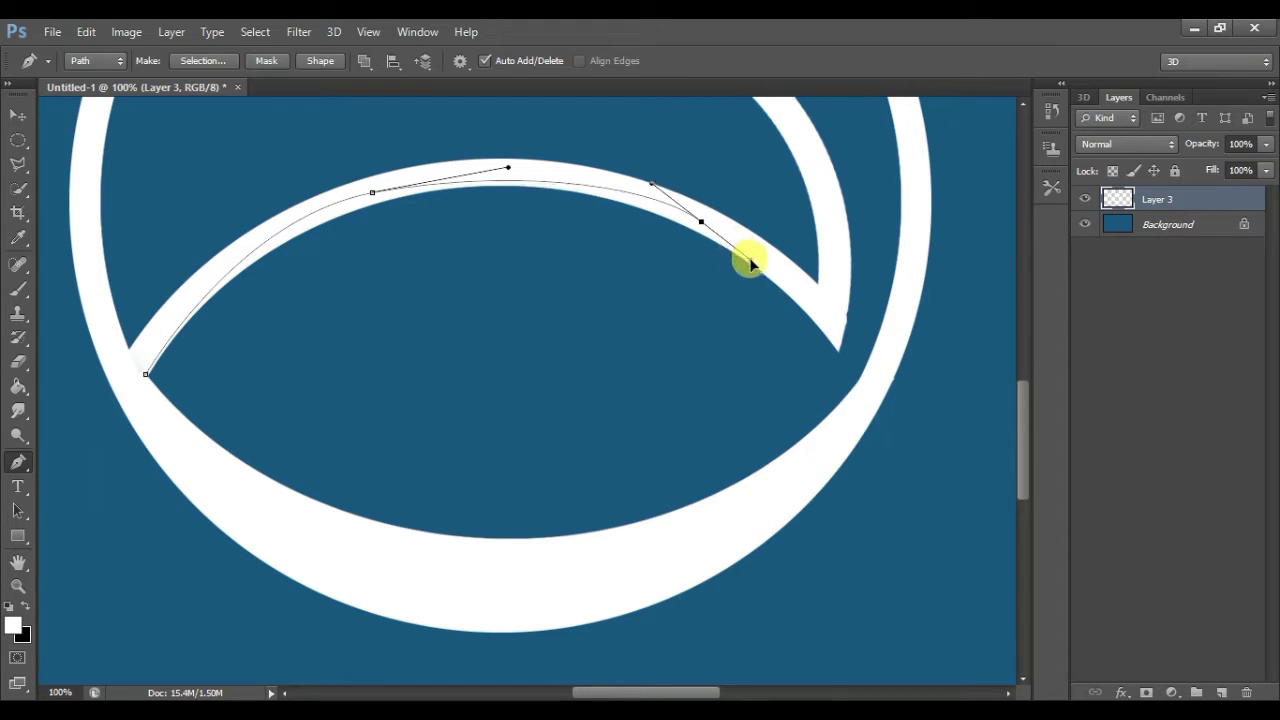
{"action": "left_click_drag", "start_coordinate": [836, 324], "coordinate": [839, 334]}
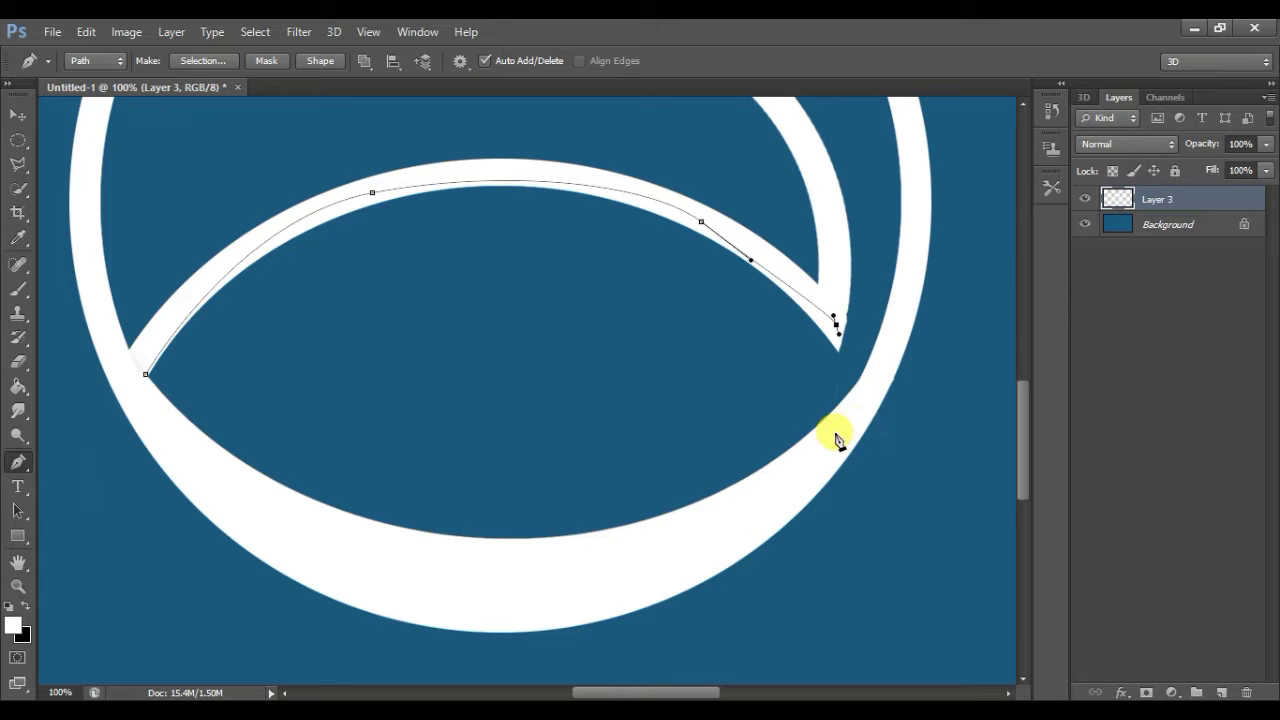
{"action": "left_click_drag", "start_coordinate": [815, 475], "coordinate": [808, 473]}
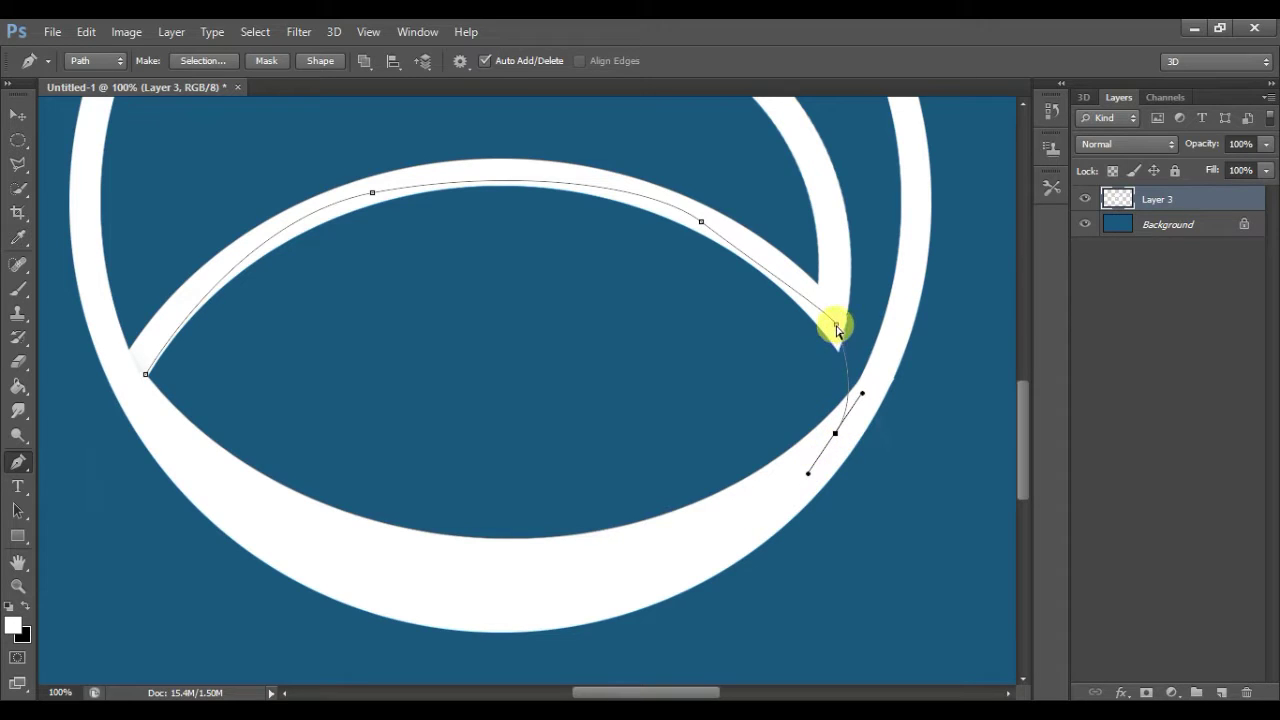
{"action": "left_click_drag", "start_coordinate": [568, 575], "coordinate": [530, 568]}
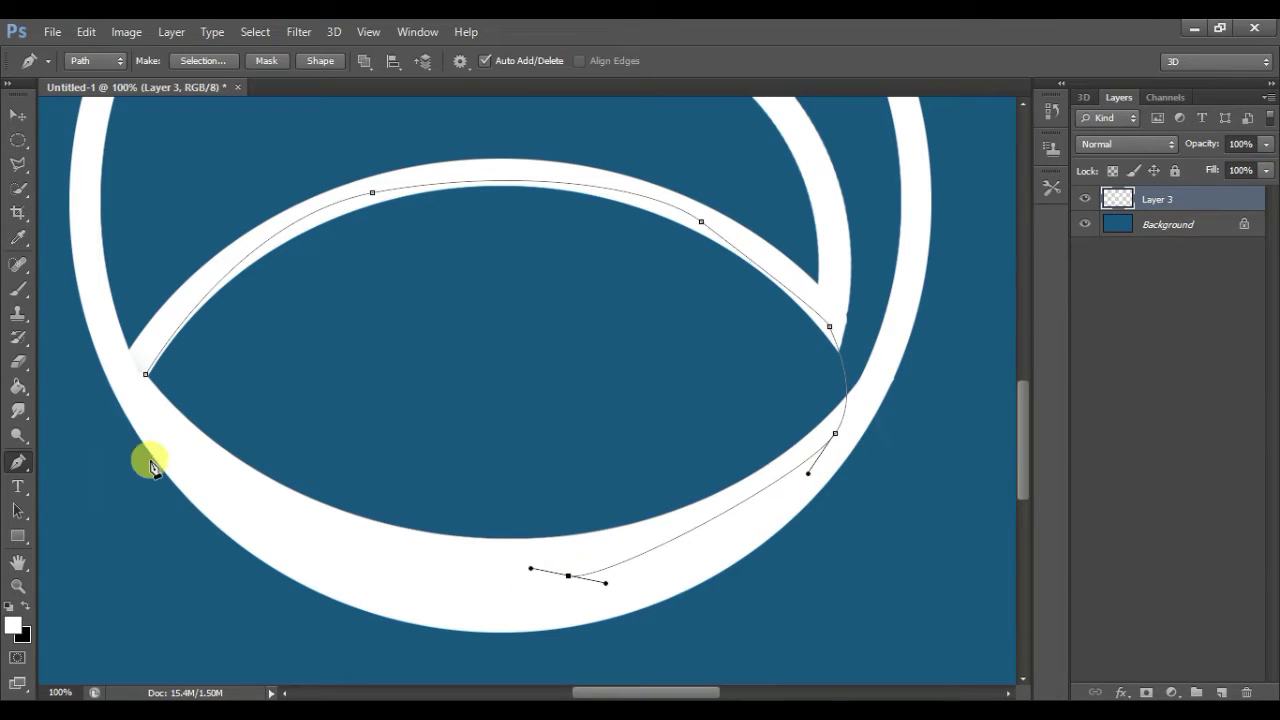
{"action": "left_click", "coordinate": [145, 373]}
{"action": "left_click_drag", "start_coordinate": [145, 373], "coordinate": [149, 246]}
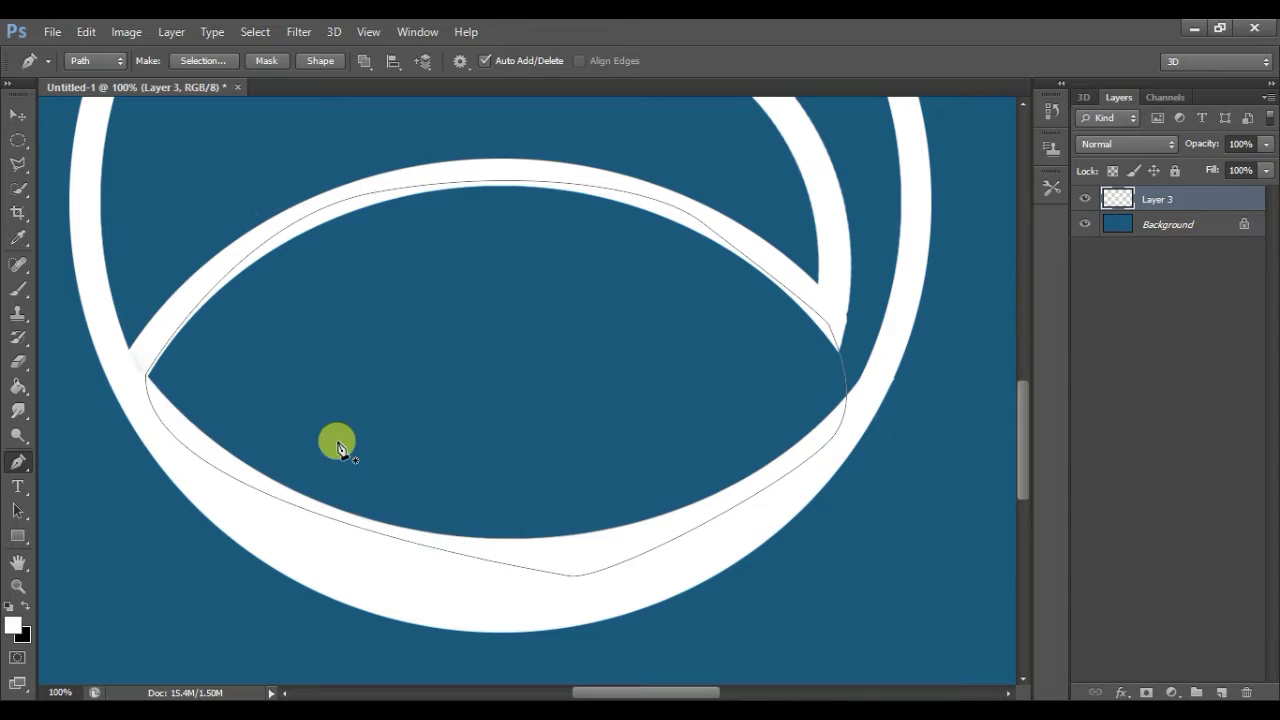
Turn the path into a selection and add a new empty Layer 4 below Layer 3.
{"action": "right_click", "coordinate": [338, 443]}
{"action": "left_click", "coordinate": [413, 360]}
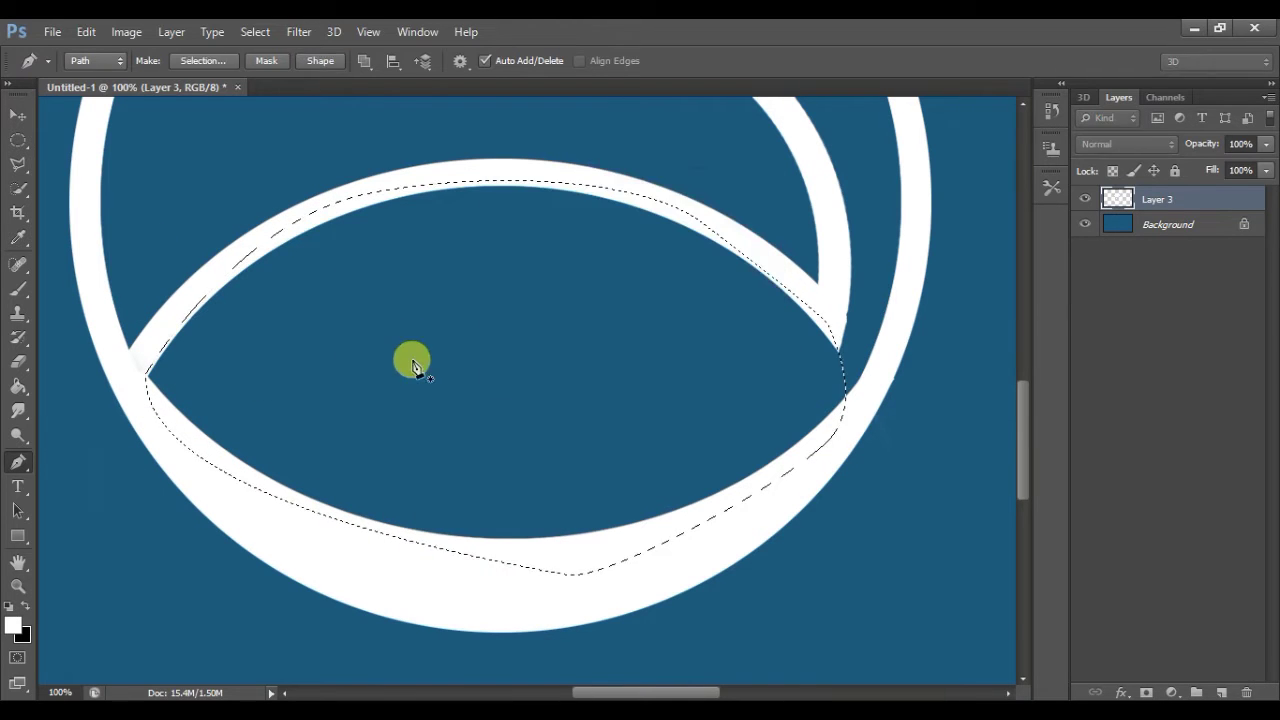
{"action": "left_click", "coordinate": [1221, 692]}
{"action": "left_click_drag", "start_coordinate": [1177, 201], "coordinate": [1171, 230]}
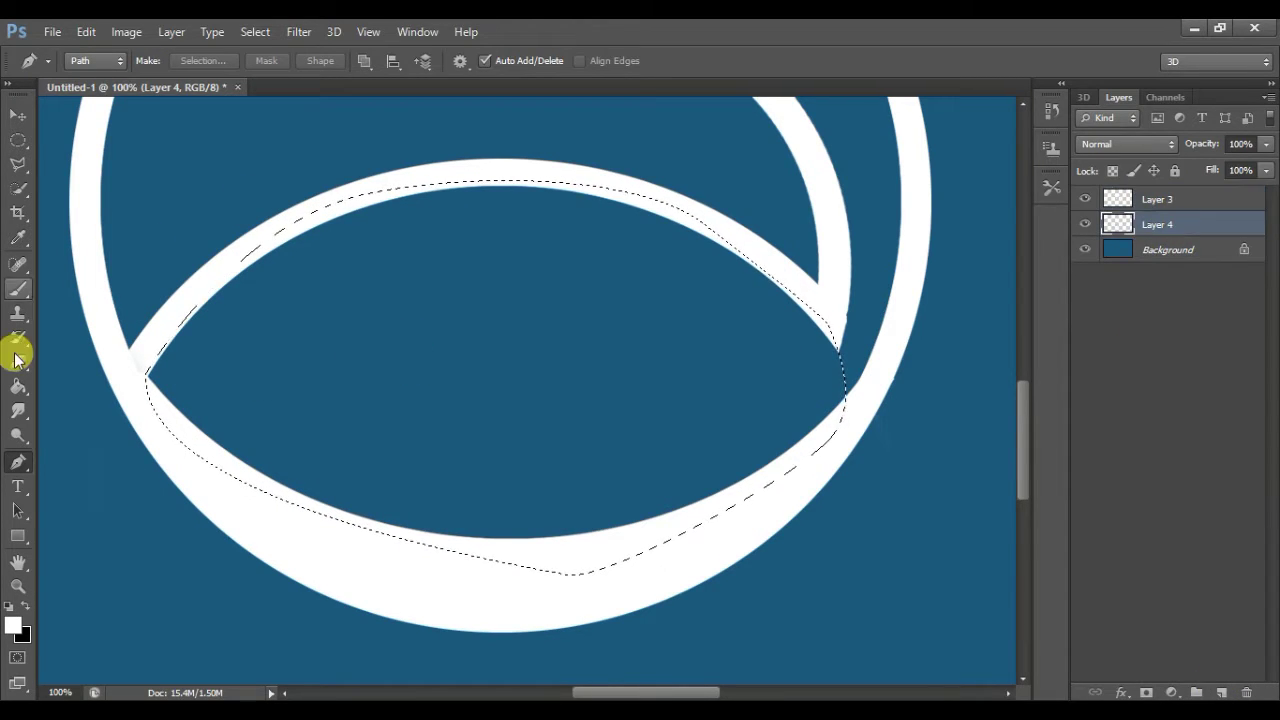
Set a deeper blue foreground colour and choose the Foreground to Background gradient preset.
{"action": "left_click", "coordinate": [14, 624]}
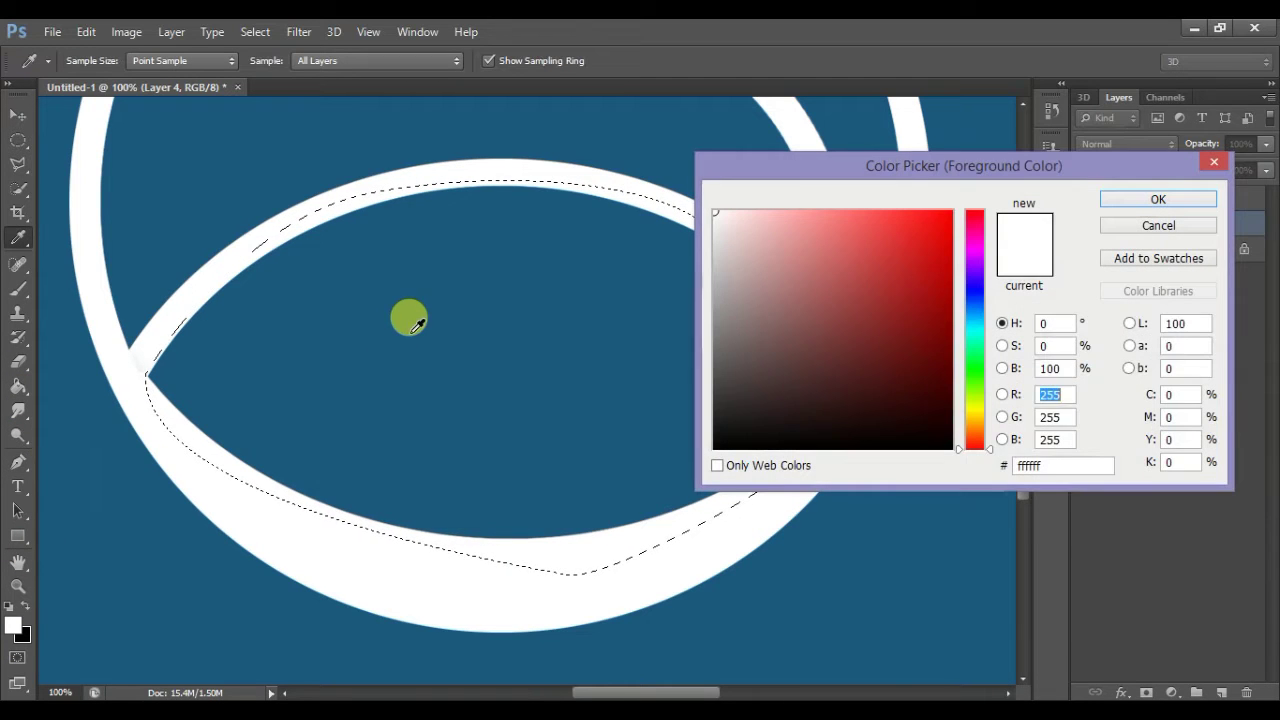
{"action": "left_click", "coordinate": [414, 320]}
{"action": "left_click", "coordinate": [919, 314]}
{"action": "left_click", "coordinate": [1150, 200]}
{"action": "right_click", "coordinate": [17, 387]}
{"action": "left_click", "coordinate": [60, 380]}
{"action": "left_click", "coordinate": [134, 61]}
{"action": "left_click", "coordinate": [35, 100]}
Fill the arc selection with a linear dark-to-blue gradient, redoing it until it runs from the arc top.
{"action": "left_click_drag", "start_coordinate": [470, 152], "coordinate": [508, 583]}
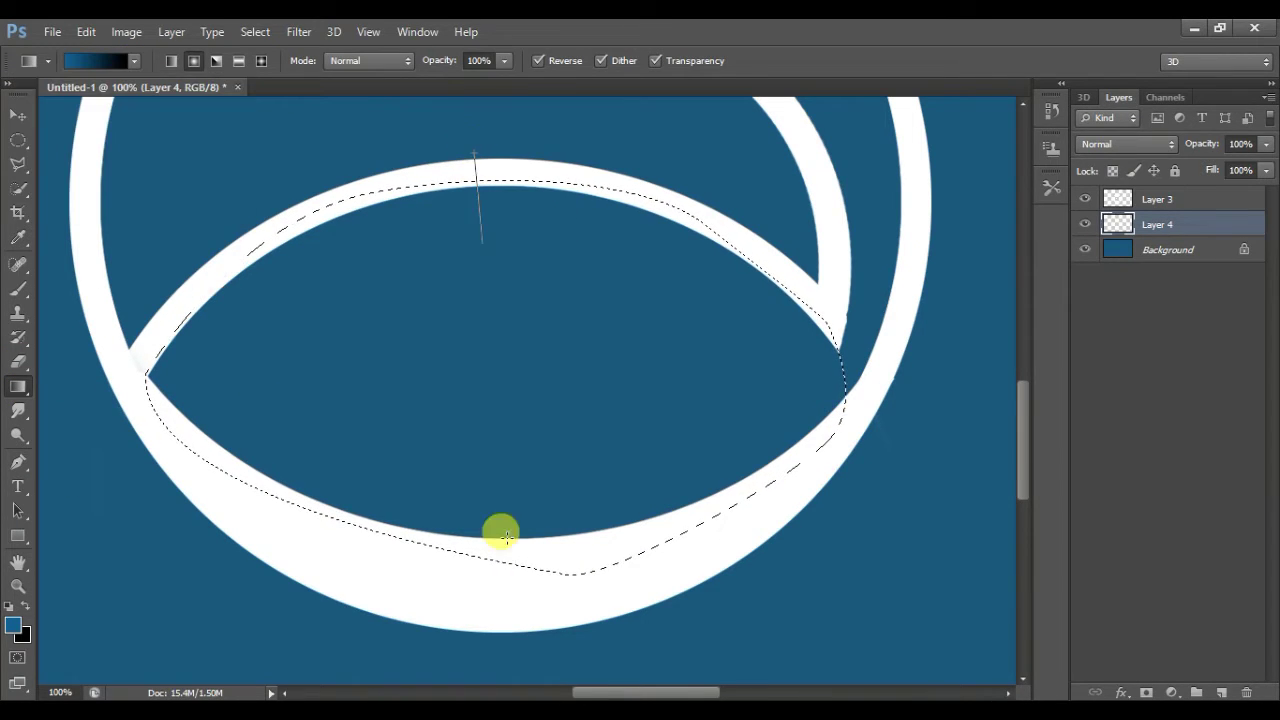
{"action": "key", "text": "ctrl+minus"}
{"action": "key", "text": "ctrl+z"}
{"action": "left_click", "coordinate": [171, 61]}
{"action": "mouse_move", "coordinate": [511, 280]}
{"action": "left_mouse_down"}
{"action": "mouse_move", "coordinate": [508, 517]}
{"action": "mouse_move", "coordinate": [508, 330]}
{"action": "left_mouse_up"}
{"action": "key", "text": "ctrl+z"}
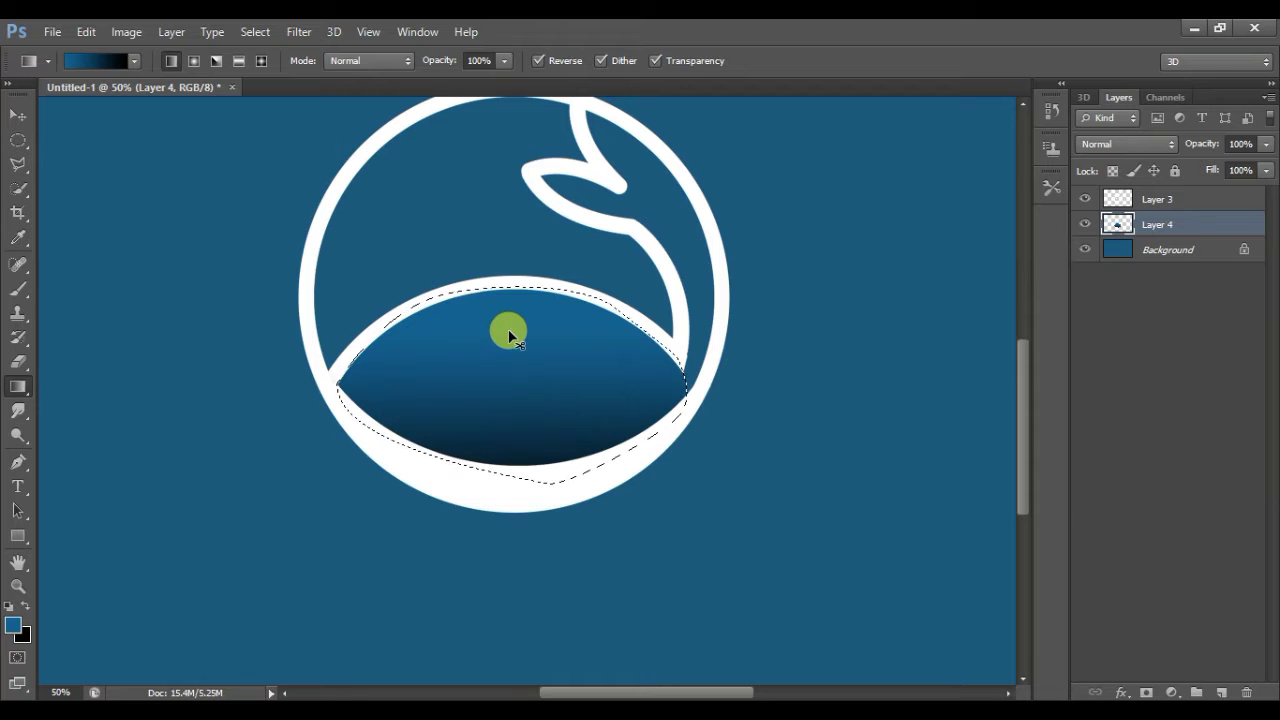
{"action": "key", "text": "ctrl+z"}
{"action": "left_click_drag", "start_coordinate": [540, 178], "coordinate": [512, 369]}
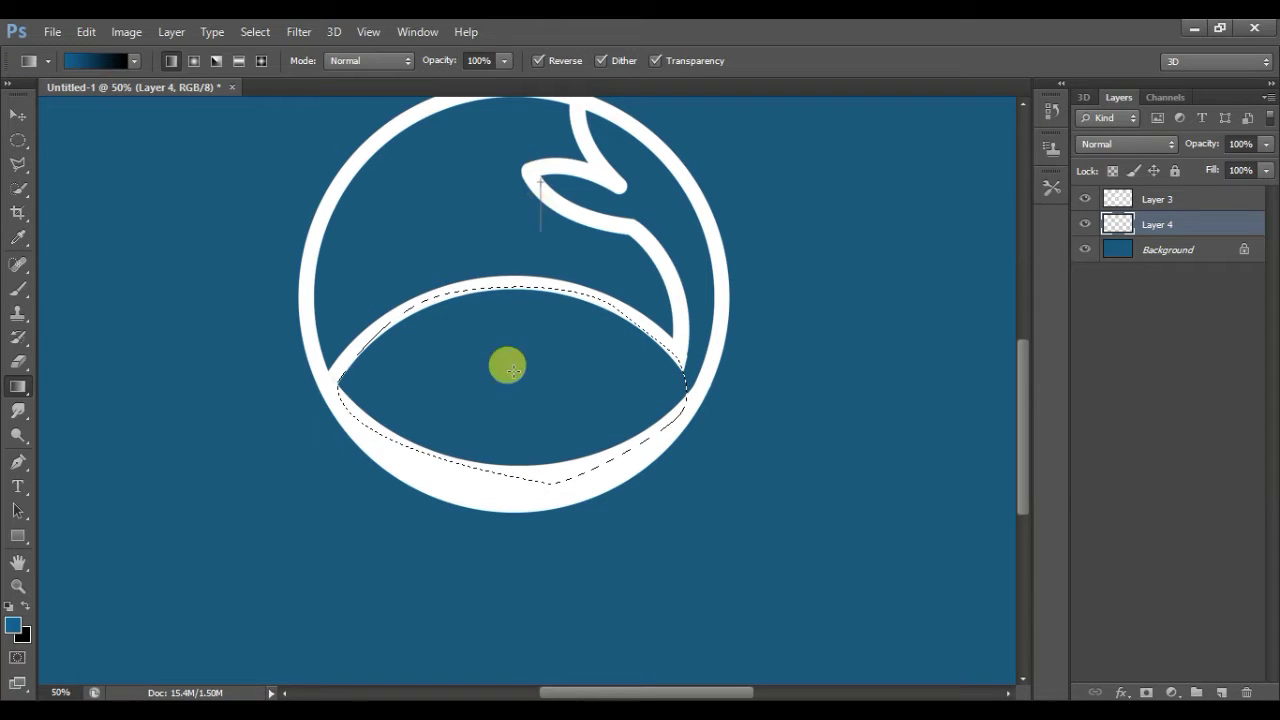
{"action": "left_click_drag", "start_coordinate": [481, 470], "coordinate": [481, 470]}
{"action": "key", "text": "ctrl+z"}
{"action": "left_click_drag", "start_coordinate": [420, 118], "coordinate": [610, 549]}
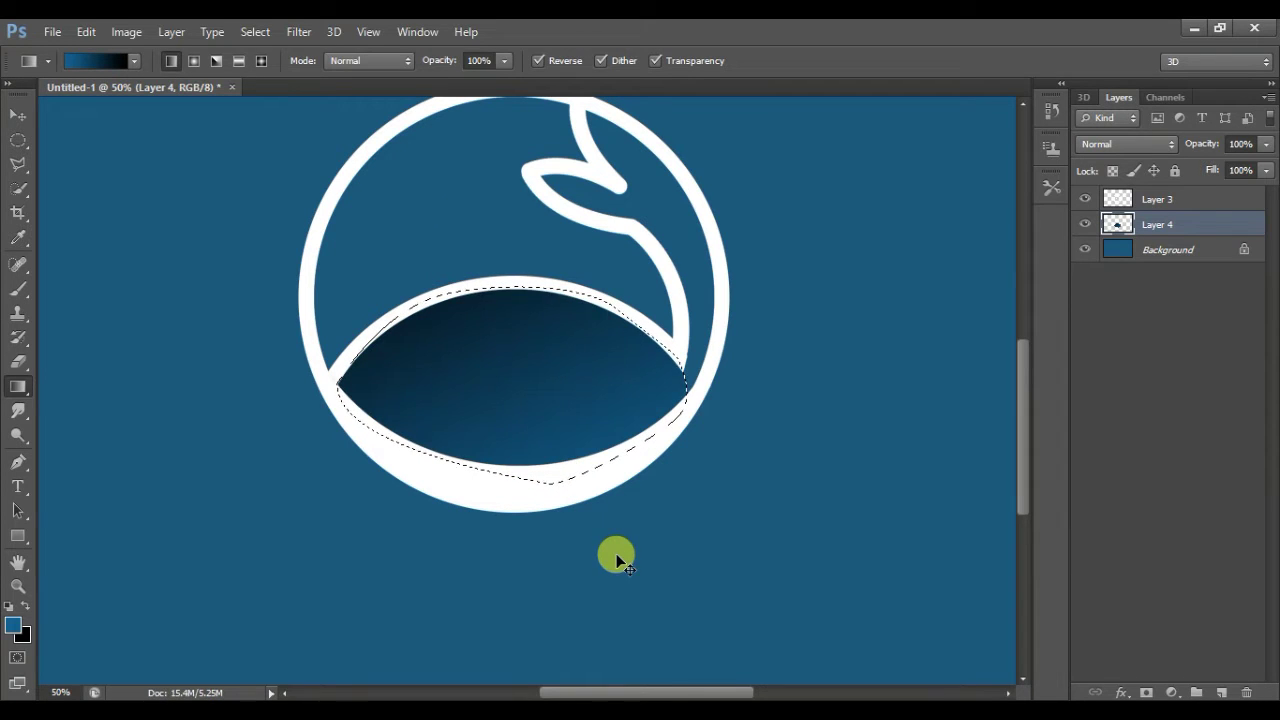
{"action": "key", "text": "ctrl+z"}
{"action": "left_click_drag", "start_coordinate": [503, 140], "coordinate": [491, 589]}
Lower Layer 4's opacity to 64% and deselect.
{"action": "left_click_drag", "start_coordinate": [1202, 143], "coordinate": [1167, 148]}
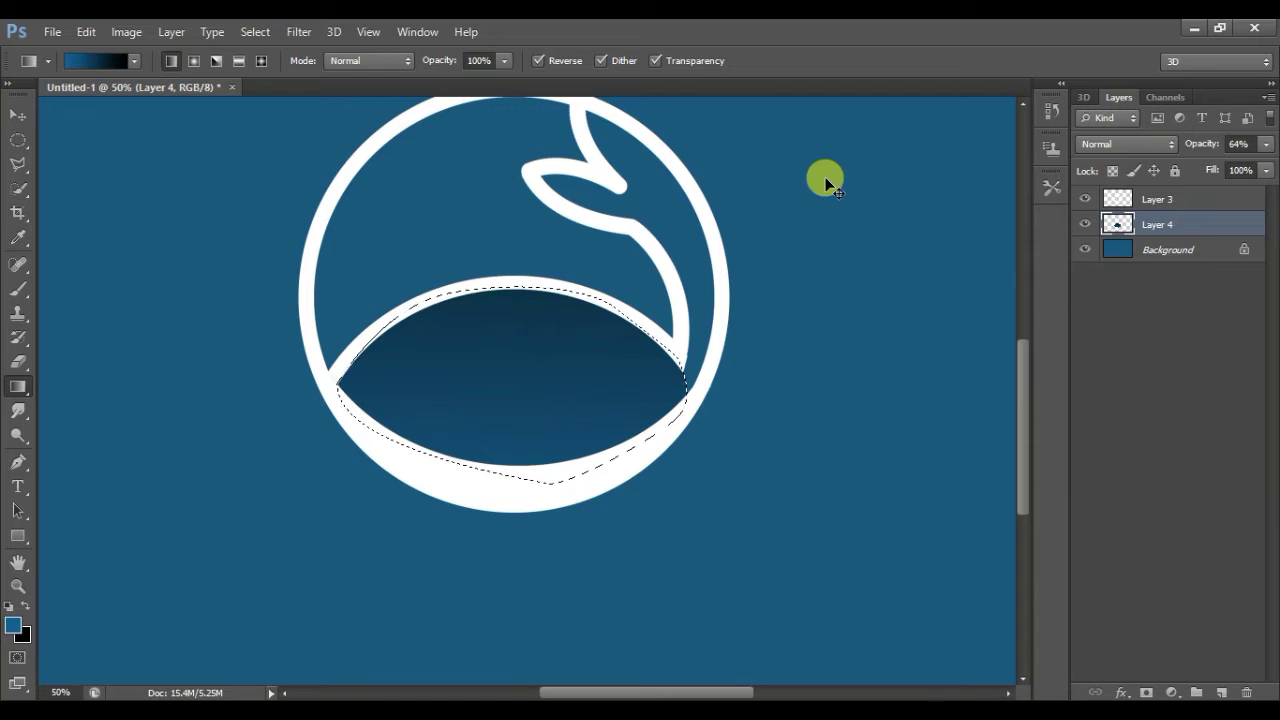
{"action": "left_click", "coordinate": [18, 140]}
{"action": "key", "text": "ctrl+d"}
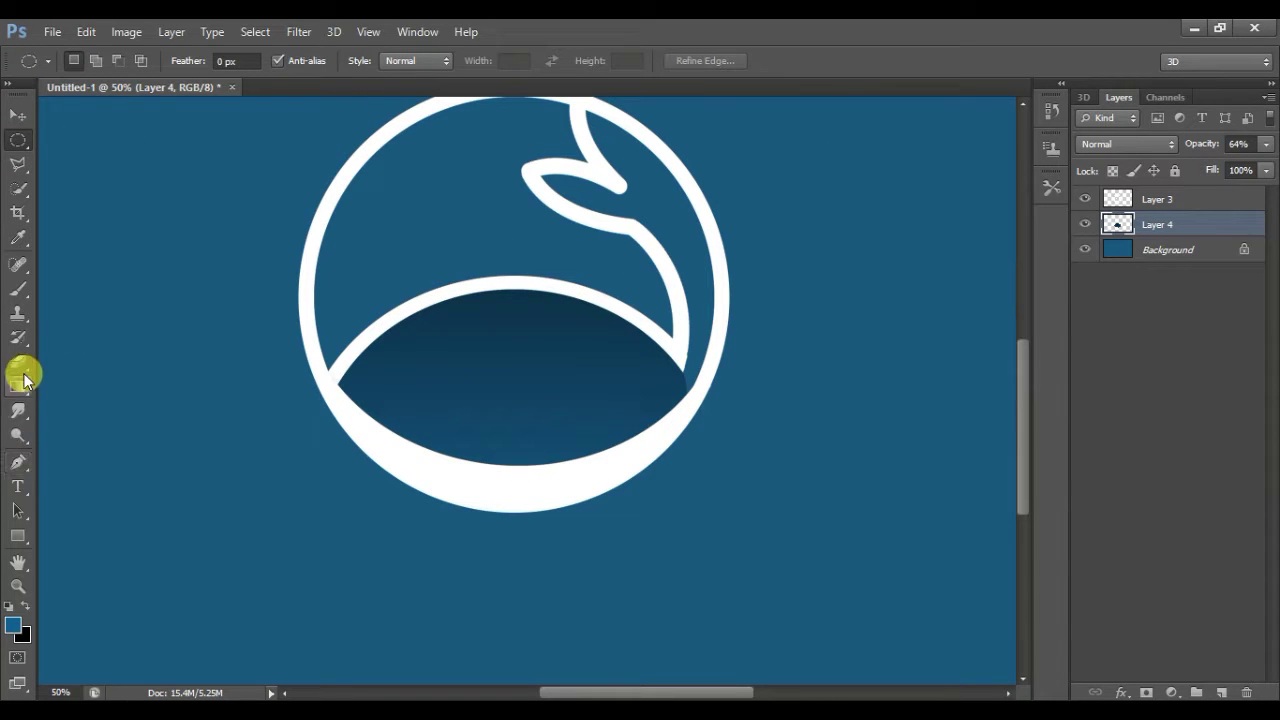
On a new layer, trace the whale tail outline with the Pen and convert it to a selection.
{"action": "left_click", "coordinate": [18, 462]}
{"action": "left_click", "coordinate": [1221, 692]}
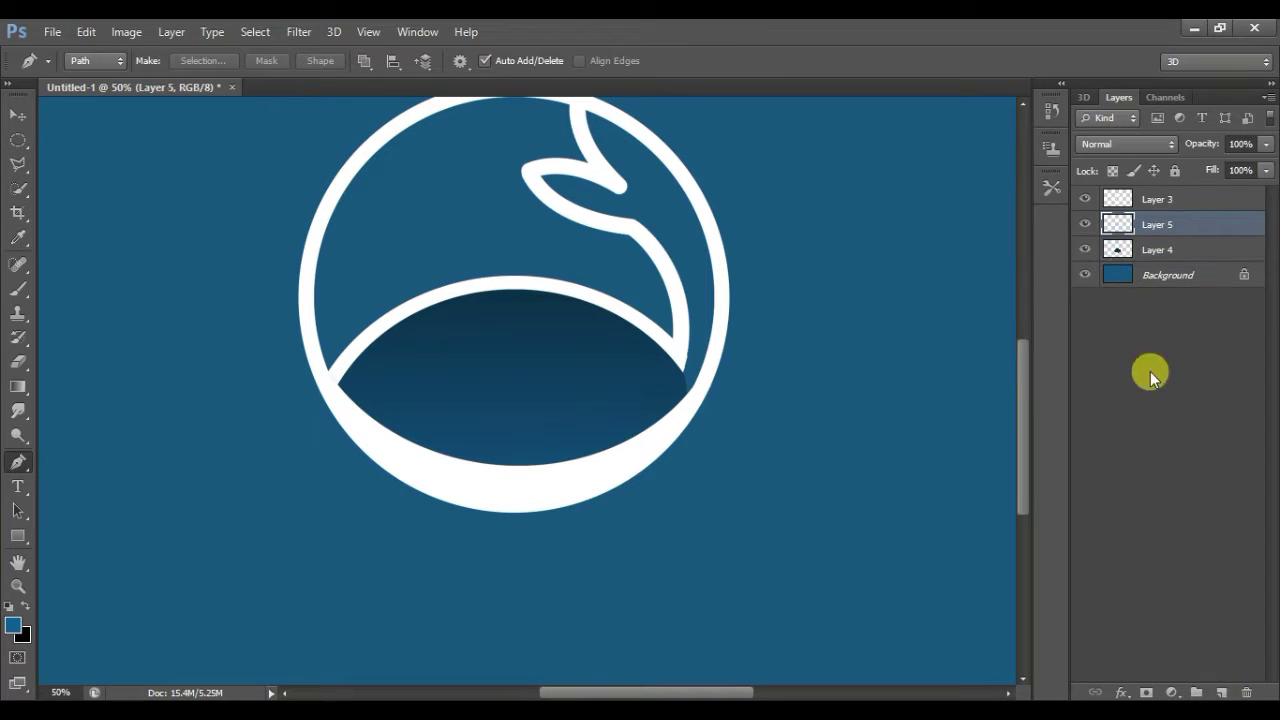
{"action": "left_click", "coordinate": [673, 360]}
{"action": "left_click_drag", "start_coordinate": [692, 397], "coordinate": [696, 404]}
{"action": "left_click_drag", "start_coordinate": [676, 154], "coordinate": [687, 155]}
{"action": "left_click", "coordinate": [582, 103]}
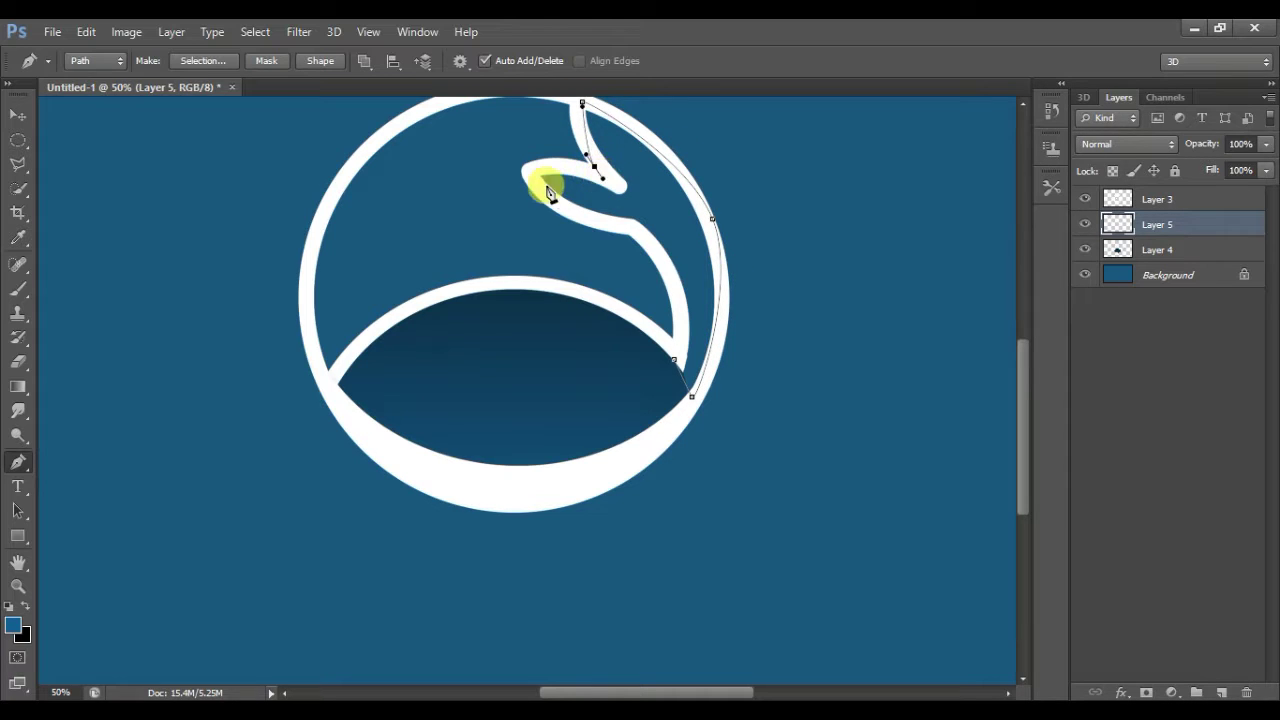
{"action": "left_click_drag", "start_coordinate": [532, 176], "coordinate": [531, 187]}
{"action": "left_click_drag", "start_coordinate": [622, 227], "coordinate": [676, 233]}
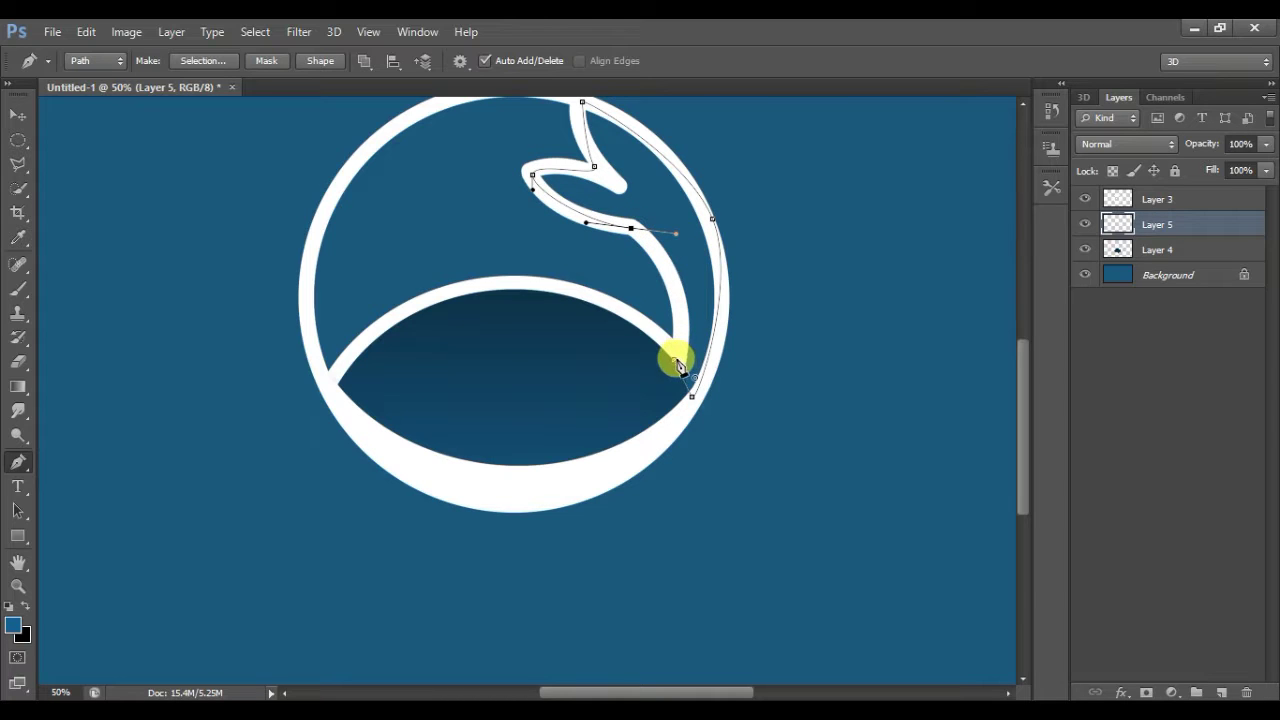
{"action": "right_click", "coordinate": [697, 267]}
{"action": "left_click", "coordinate": [722, 352]}
{"action": "key", "text": "Return"}
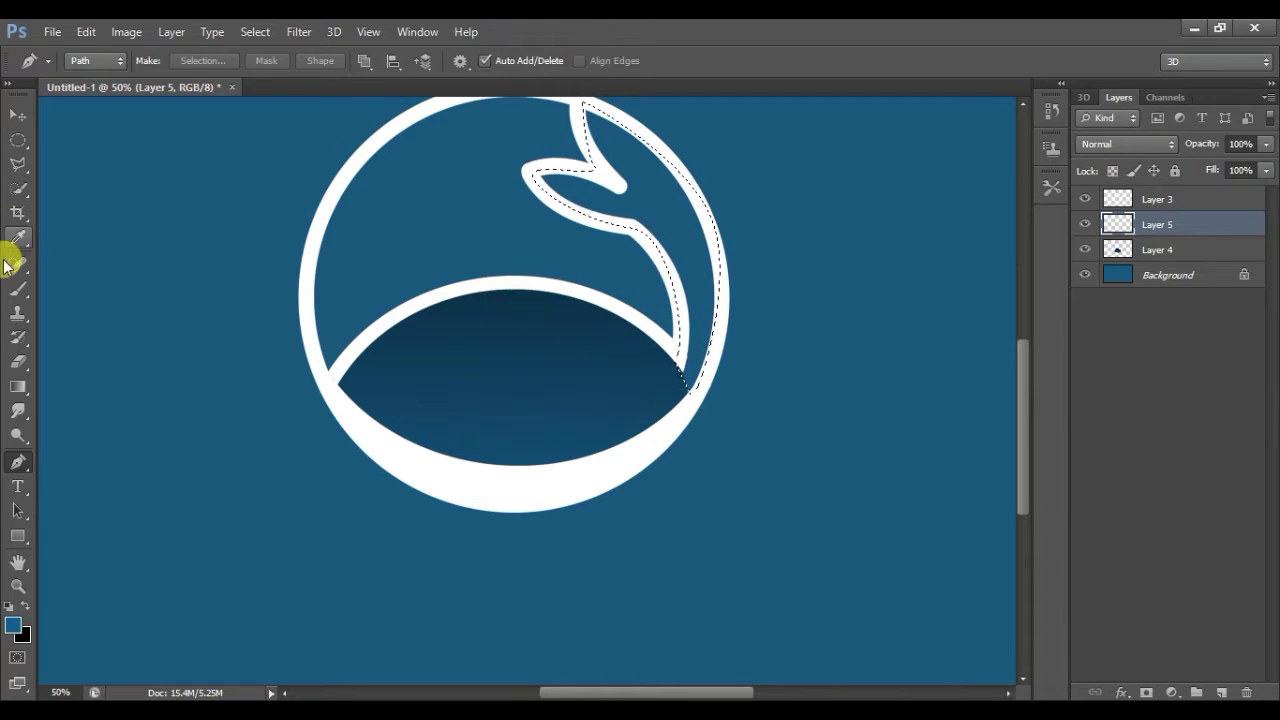
Fill the tail with a lighter-blue-to-navy gradient from upper right, retrying until lighter, then deselect.
{"action": "left_click", "coordinate": [18, 386]}
{"action": "left_click_drag", "start_coordinate": [728, 151], "coordinate": [546, 371]}
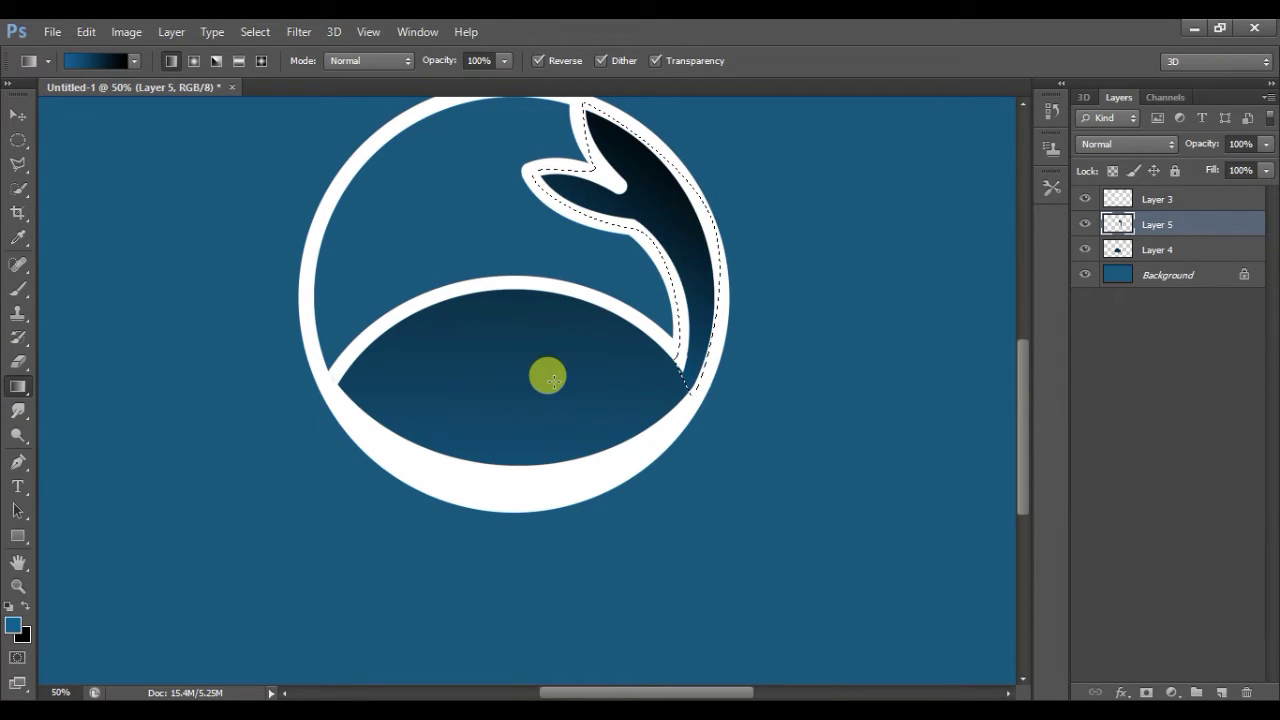
{"action": "key", "text": "ctrl+z"}
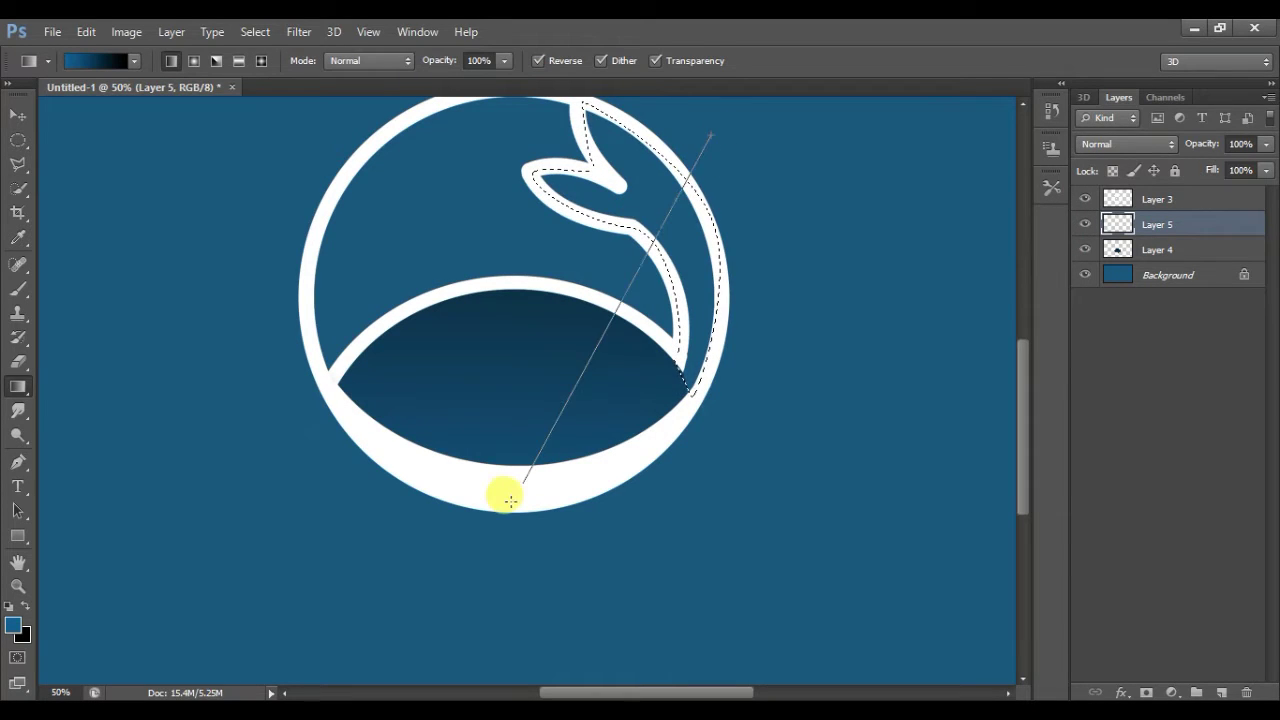
{"action": "left_click_drag", "start_coordinate": [700, 129], "coordinate": [505, 498]}
{"action": "key", "text": "ctrl+z"}
{"action": "left_click_drag", "start_coordinate": [852, 121], "coordinate": [563, 290]}
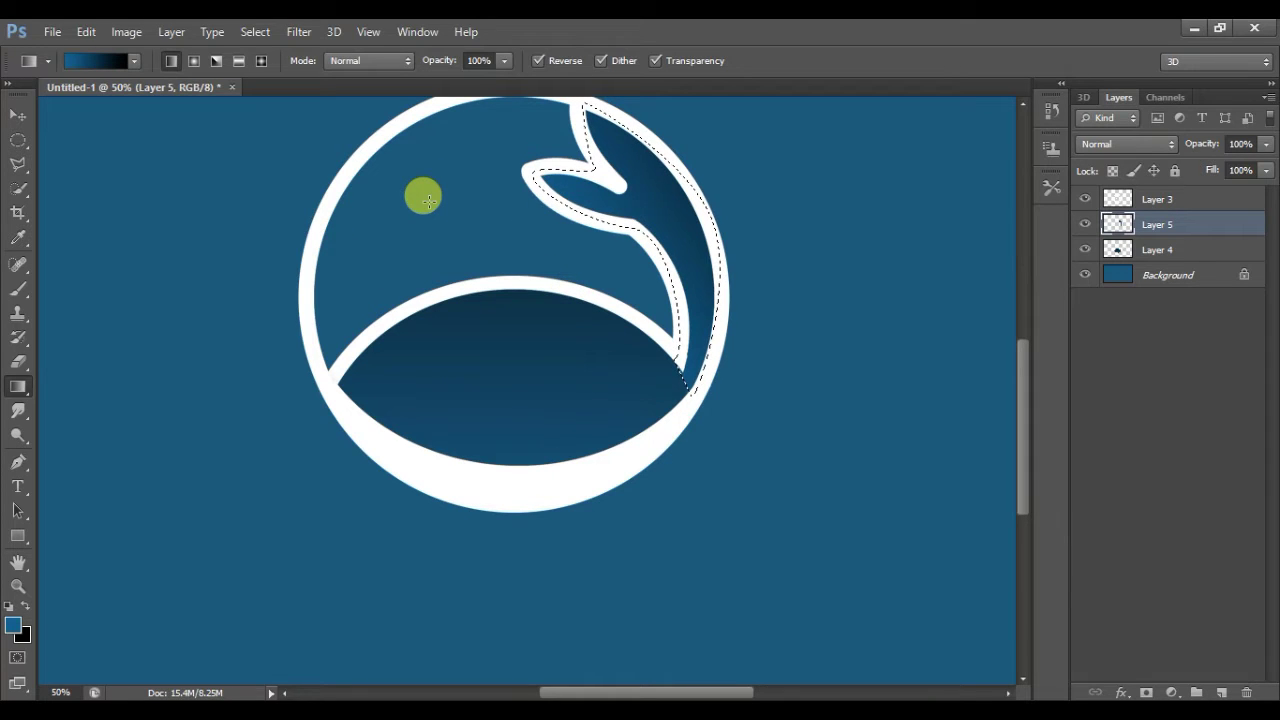
{"action": "left_click", "coordinate": [12, 140]}
{"action": "key", "text": "ctrl+d"}
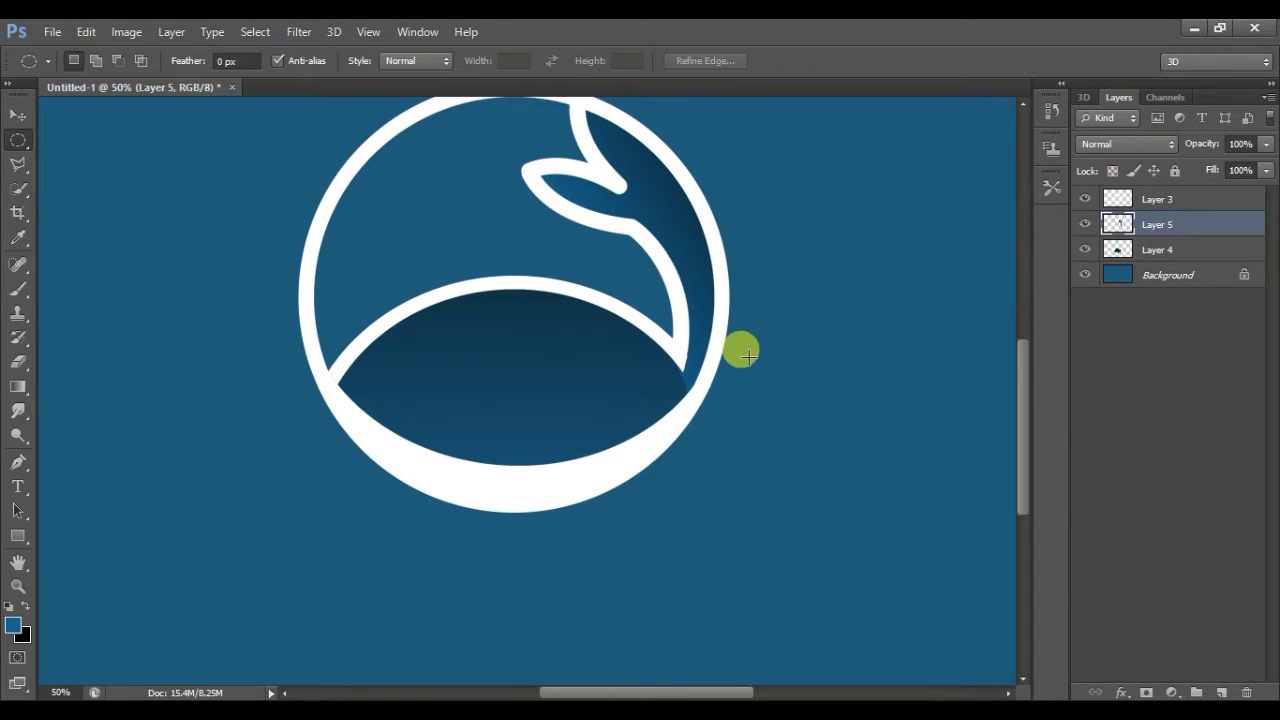
With a size-30 eraser on Layer 4, erase the white where the inner band joins the right of the ring.
{"action": "key", "text": "ctrl+plus"}
{"action": "key", "text": "ctrl+plus"}
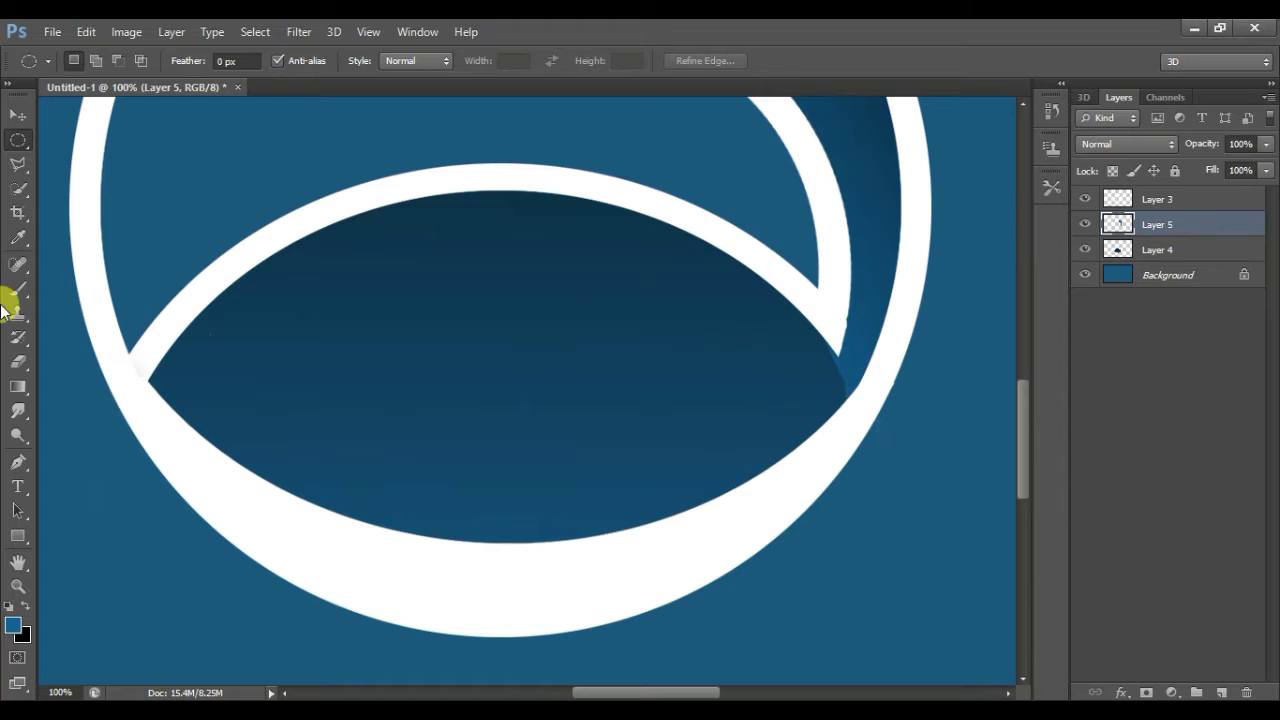
{"action": "left_click", "coordinate": [19, 361]}
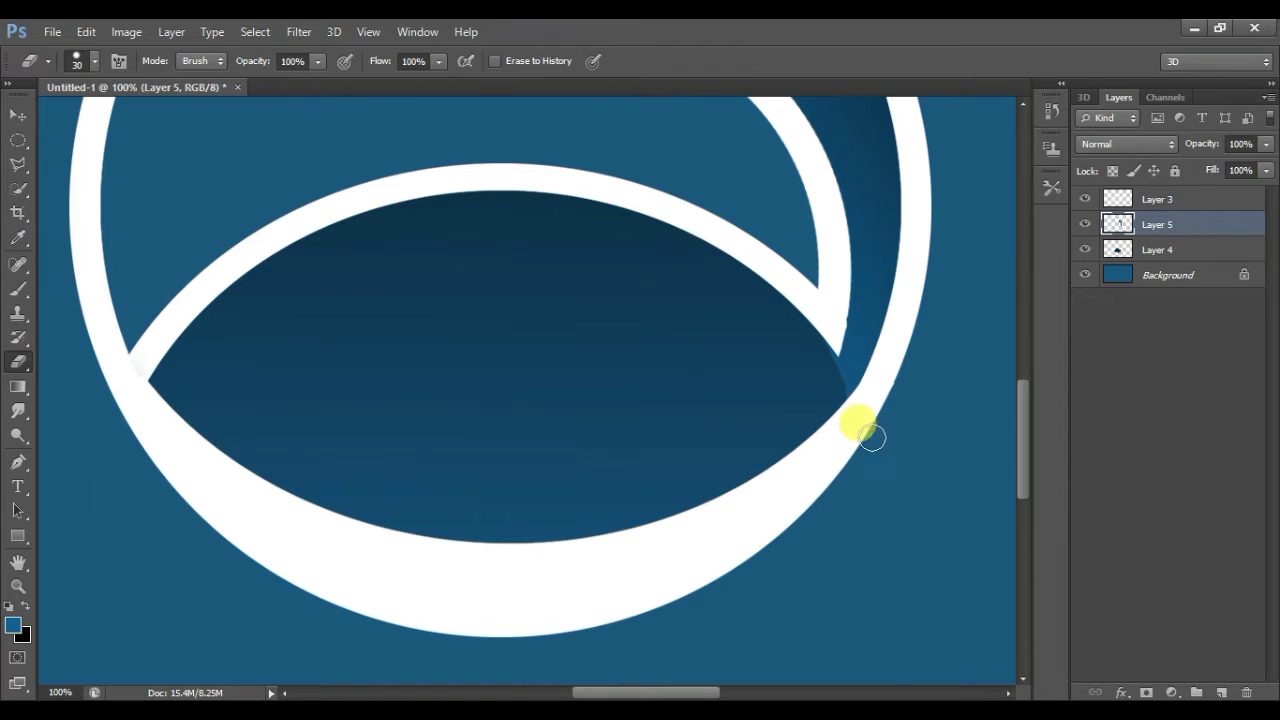
{"action": "left_click", "coordinate": [1184, 252]}
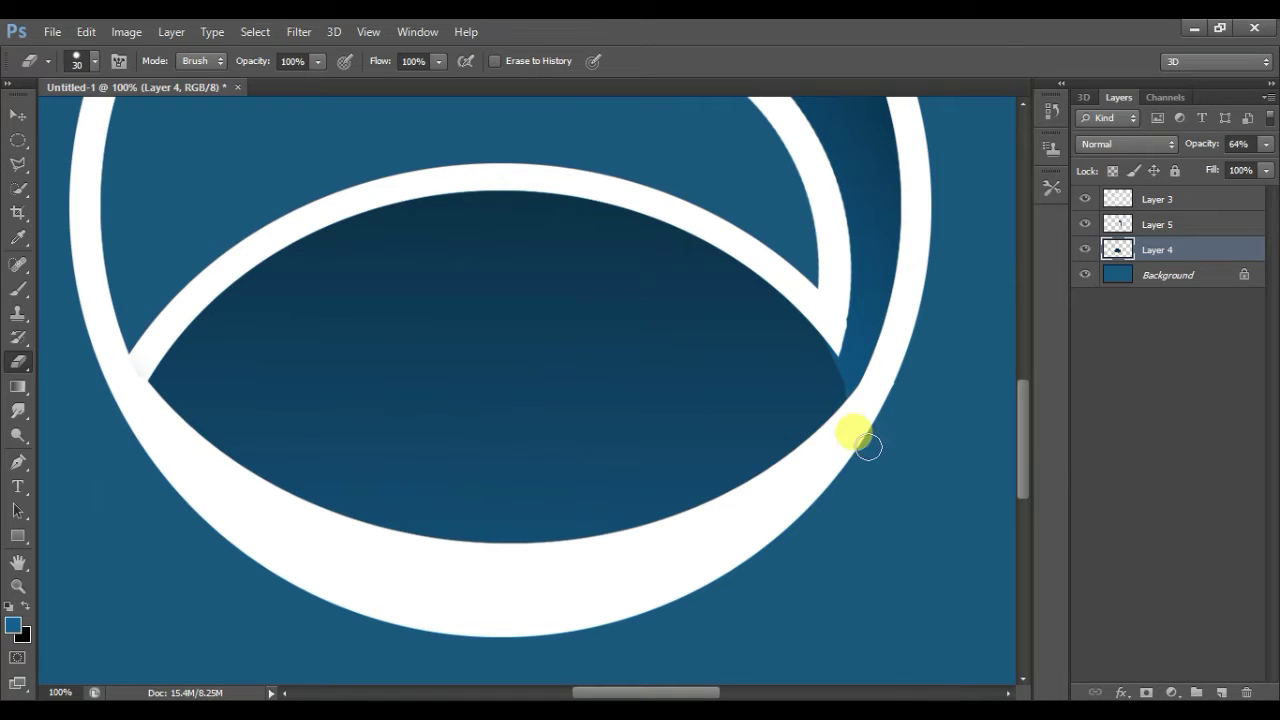
{"action": "left_click", "coordinate": [75, 62]}
{"action": "left_click", "coordinate": [835, 345]}
{"action": "left_click_drag", "start_coordinate": [835, 345], "coordinate": [872, 425]}
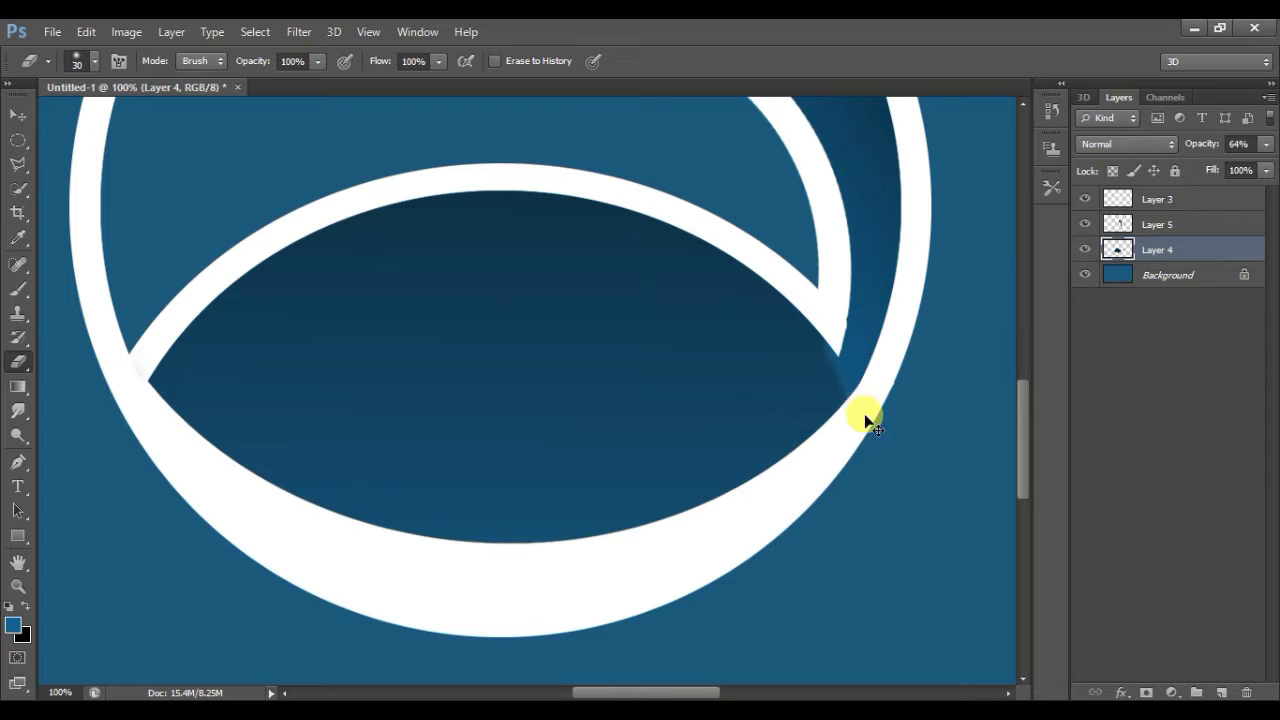
{"action": "left_click_drag", "start_coordinate": [862, 376], "coordinate": [890, 376]}
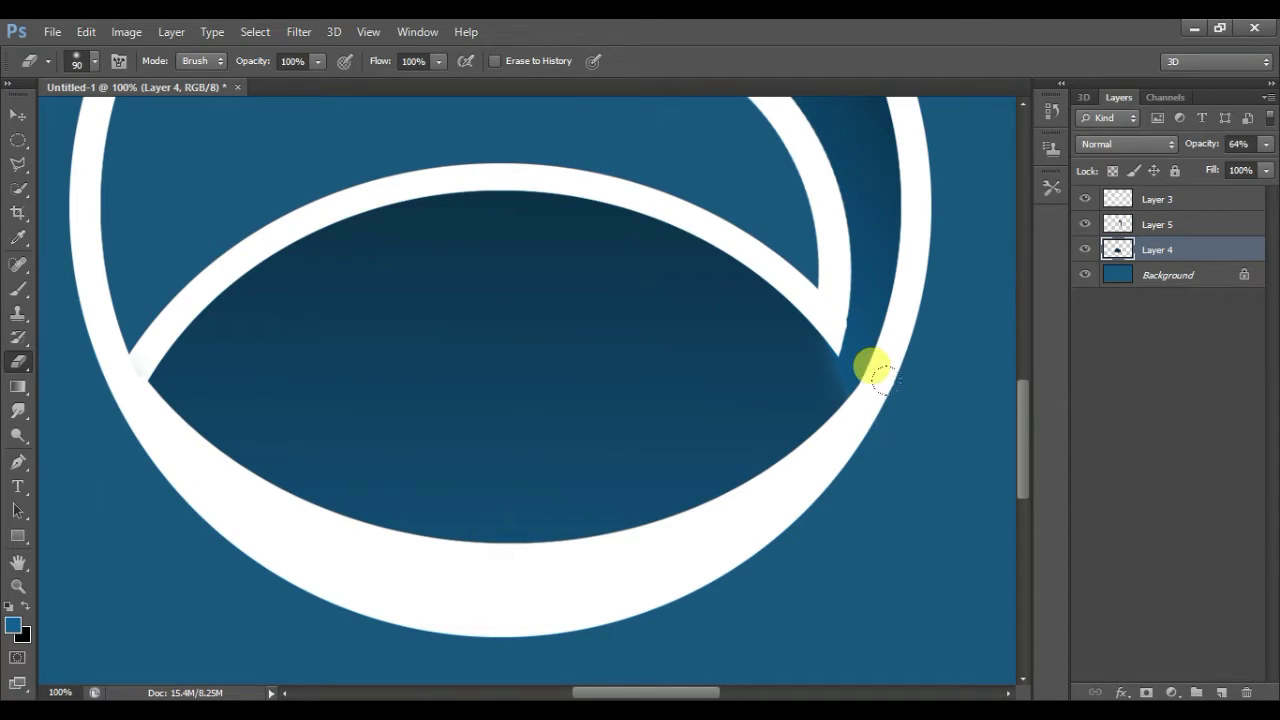
{"action": "scroll", "coordinate": [705, 360], "scroll_direction": "up", "scroll_amount": 2}
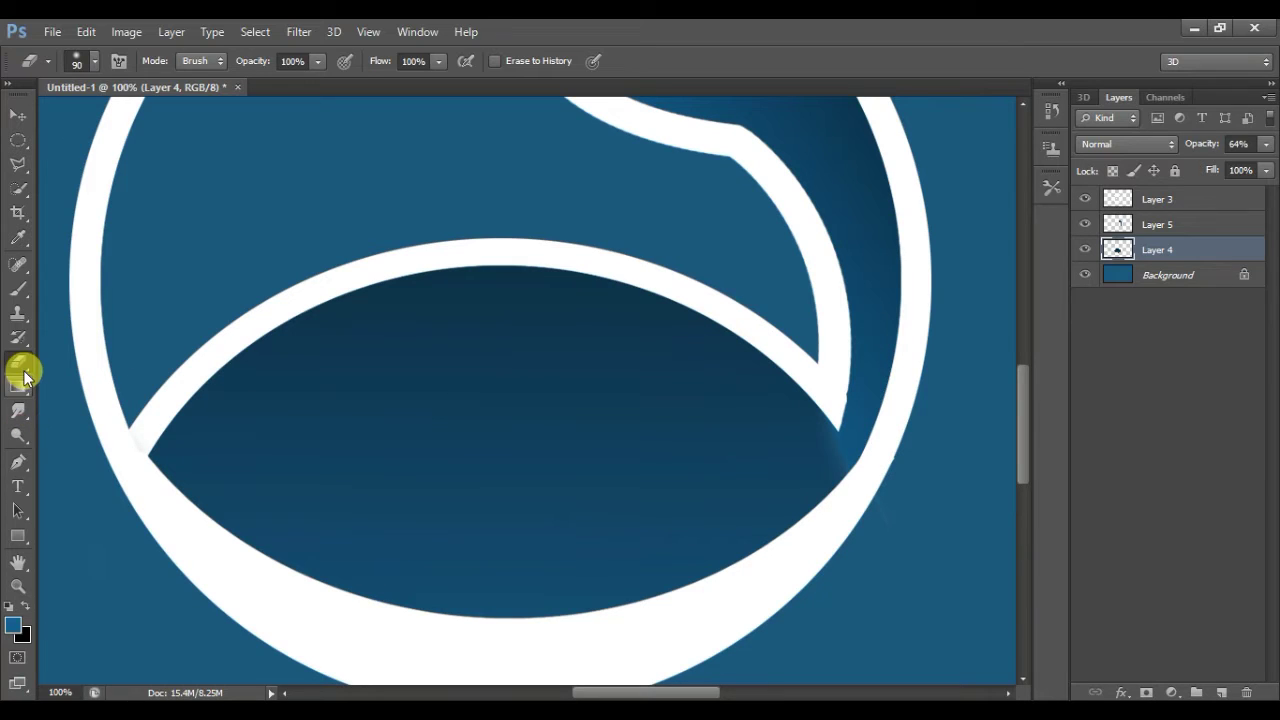
Draw a curved fin outline with the Pen inside the dark ellipse and make it a selection.
{"action": "left_click", "coordinate": [18, 461]}
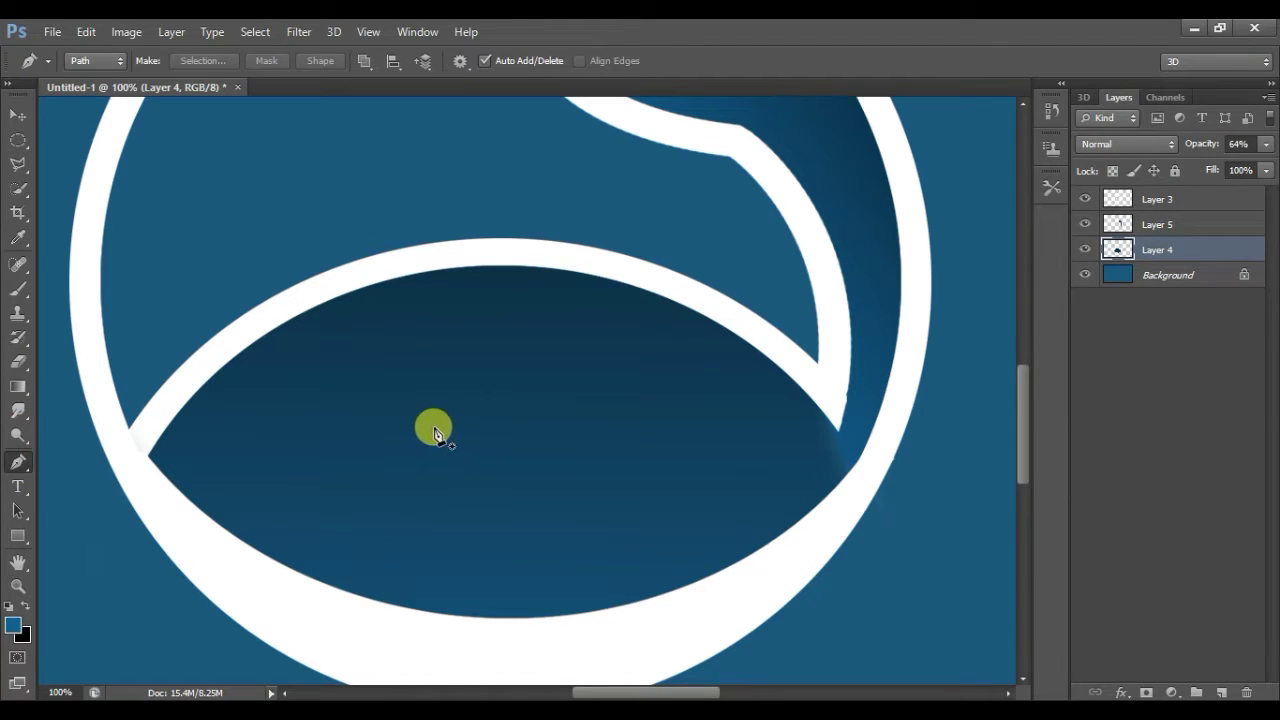
{"action": "left_click", "coordinate": [430, 430]}
{"action": "mouse_move", "coordinate": [553, 296]}
{"action": "left_mouse_down"}
{"action": "mouse_move", "coordinate": [614, 279]}
{"action": "mouse_move", "coordinate": [550, 287]}
{"action": "left_mouse_up"}
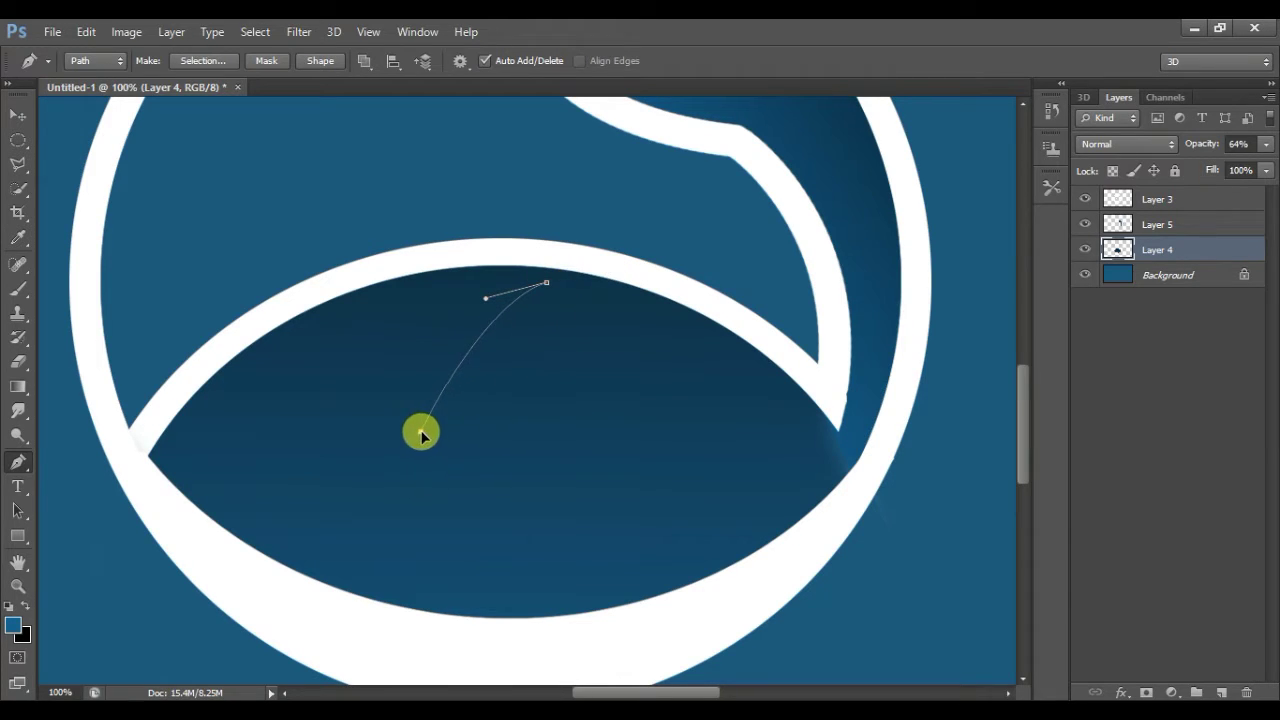
{"action": "left_click_drag", "start_coordinate": [536, 446], "coordinate": [560, 469]}
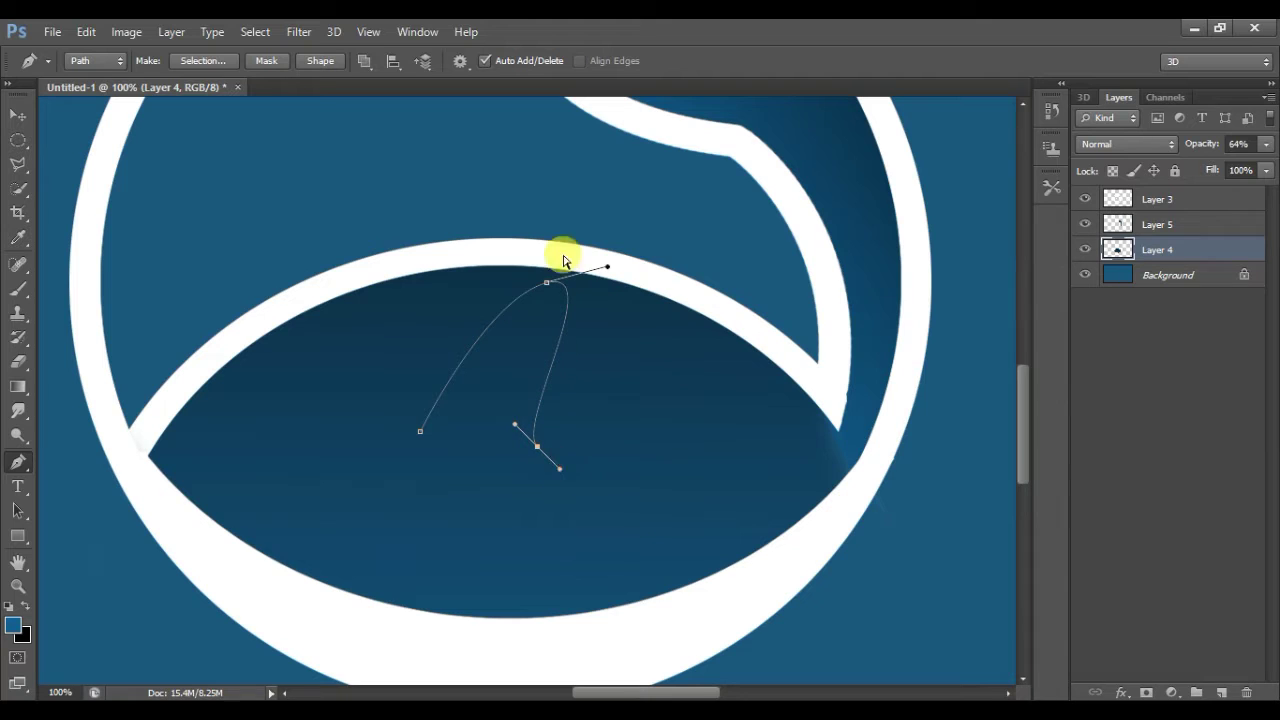
{"action": "mouse_move", "coordinate": [546, 283]}
{"action": "left_mouse_down"}
{"action": "mouse_move", "coordinate": [631, 315]}
{"action": "mouse_move", "coordinate": [631, 288]}
{"action": "left_mouse_up"}
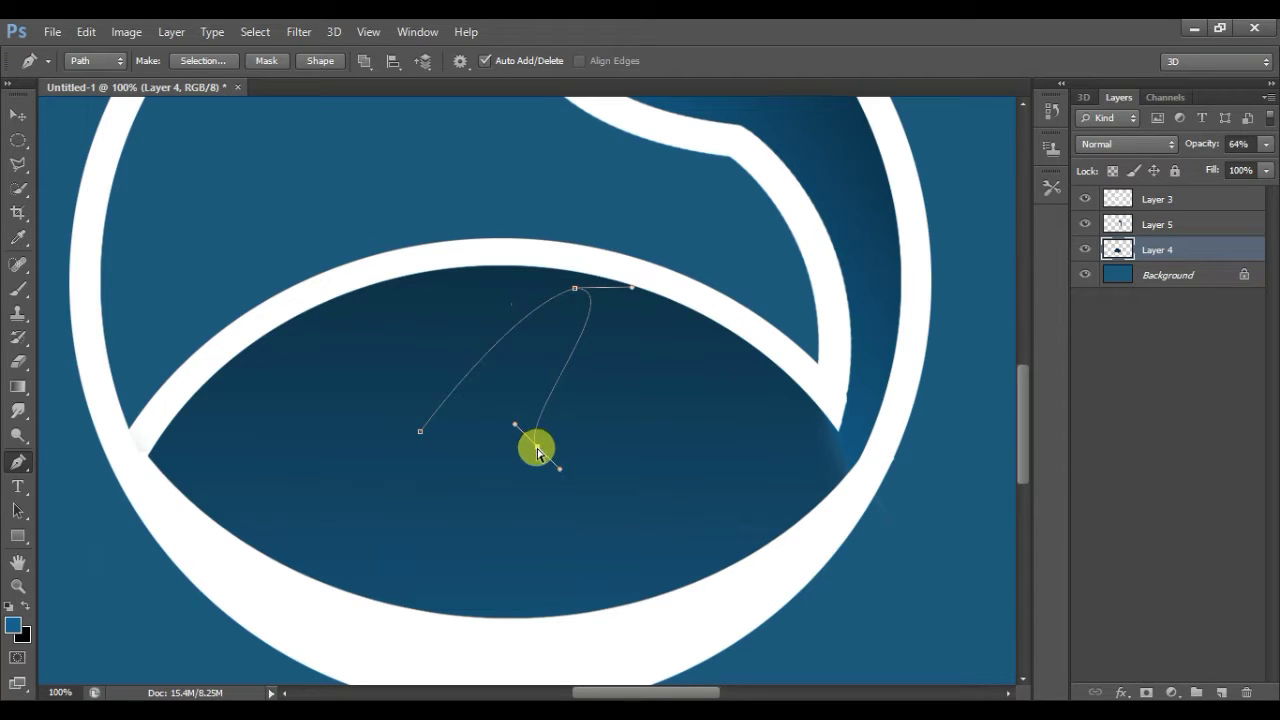
{"action": "left_click", "coordinate": [493, 333]}
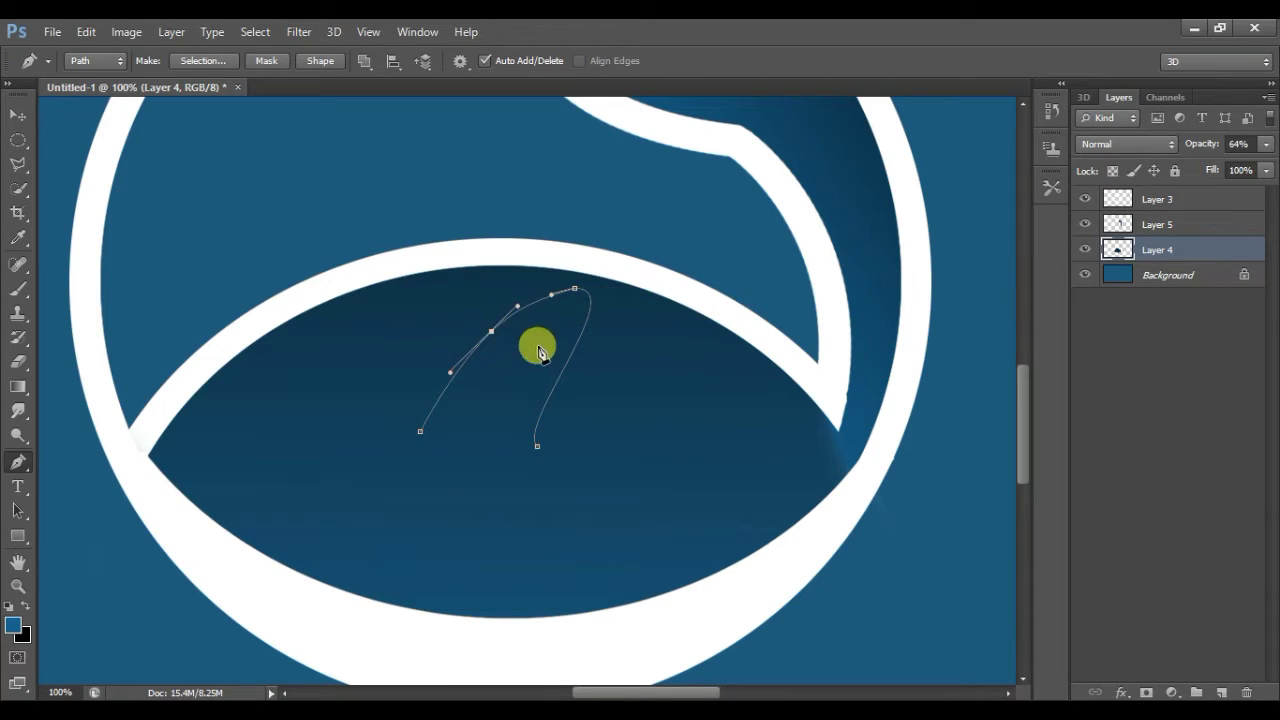
{"action": "right_click", "coordinate": [540, 352]}
{"action": "left_click", "coordinate": [545, 363]}
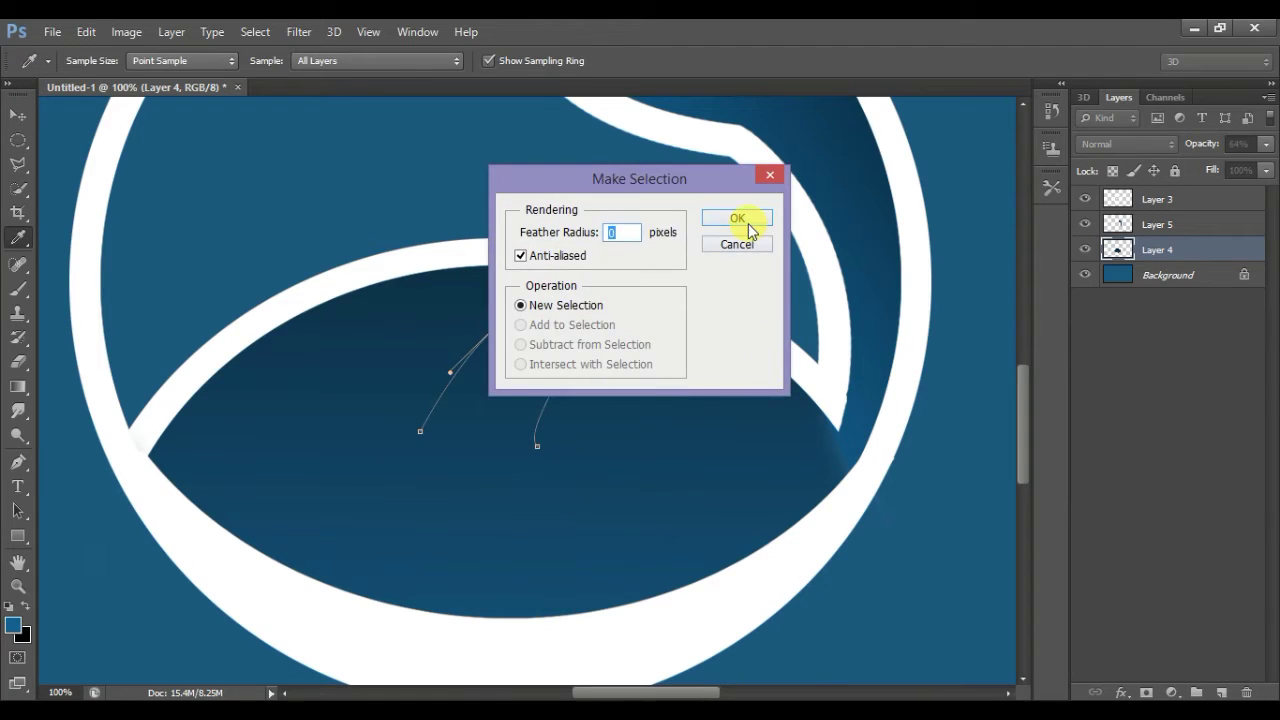
{"action": "left_click", "coordinate": [748, 221]}
Add a new layer below Layer 5 and fill the fin selection with a gradient.
{"action": "left_click", "coordinate": [1222, 692]}
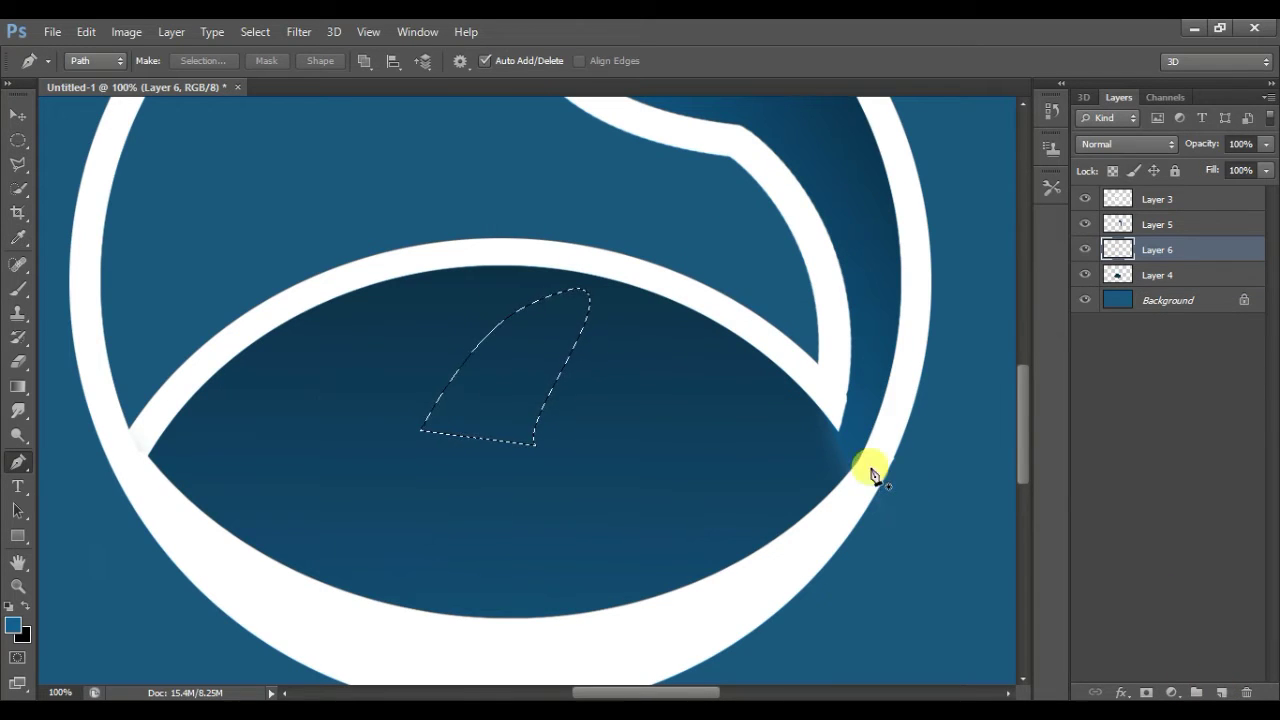
{"action": "left_click_drag", "start_coordinate": [1165, 247], "coordinate": [1165, 232]}
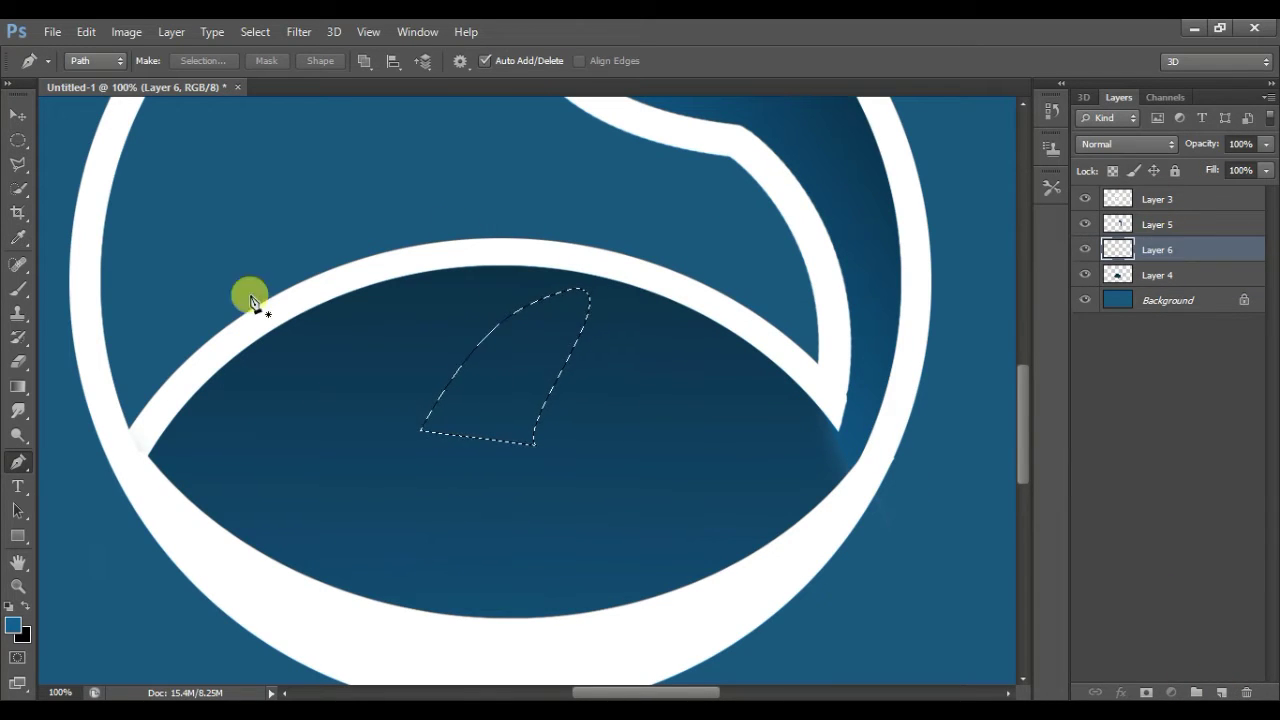
{"action": "left_click", "coordinate": [18, 387]}
{"action": "left_click_drag", "start_coordinate": [407, 346], "coordinate": [590, 383]}
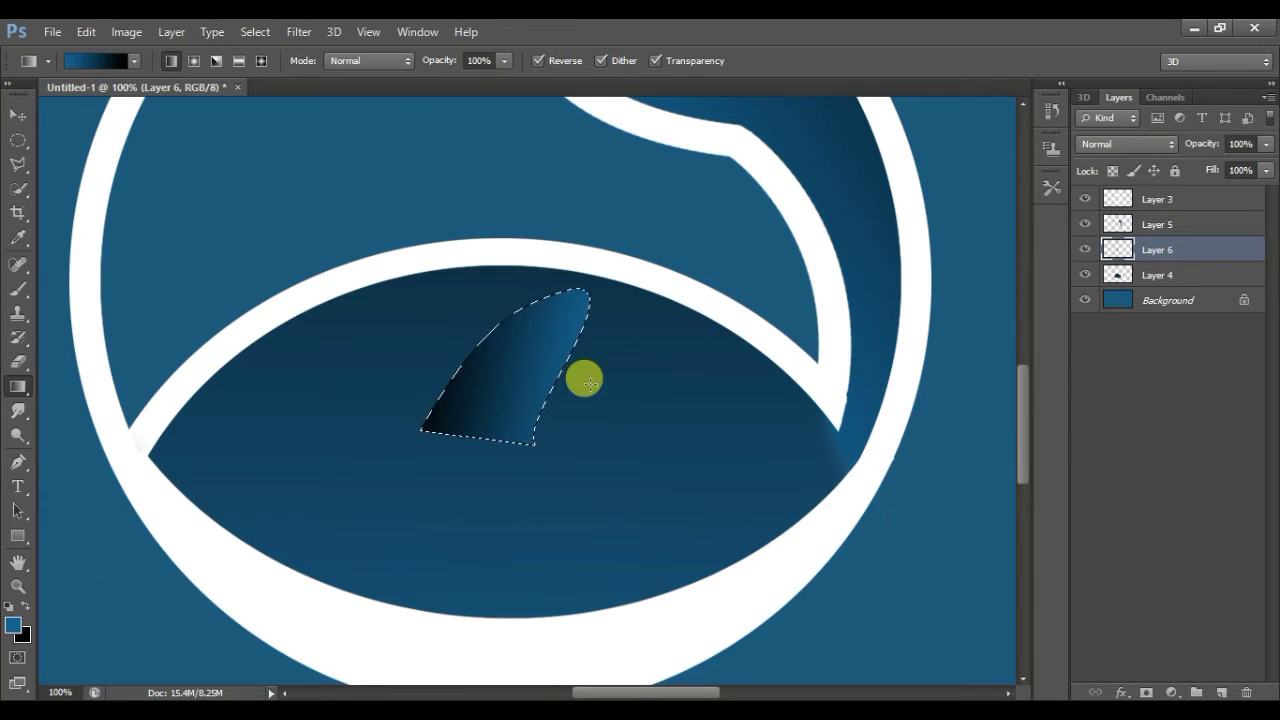
{"action": "key", "text": "ctrl+z"}
{"action": "left_click_drag", "start_coordinate": [347, 207], "coordinate": [629, 427]}
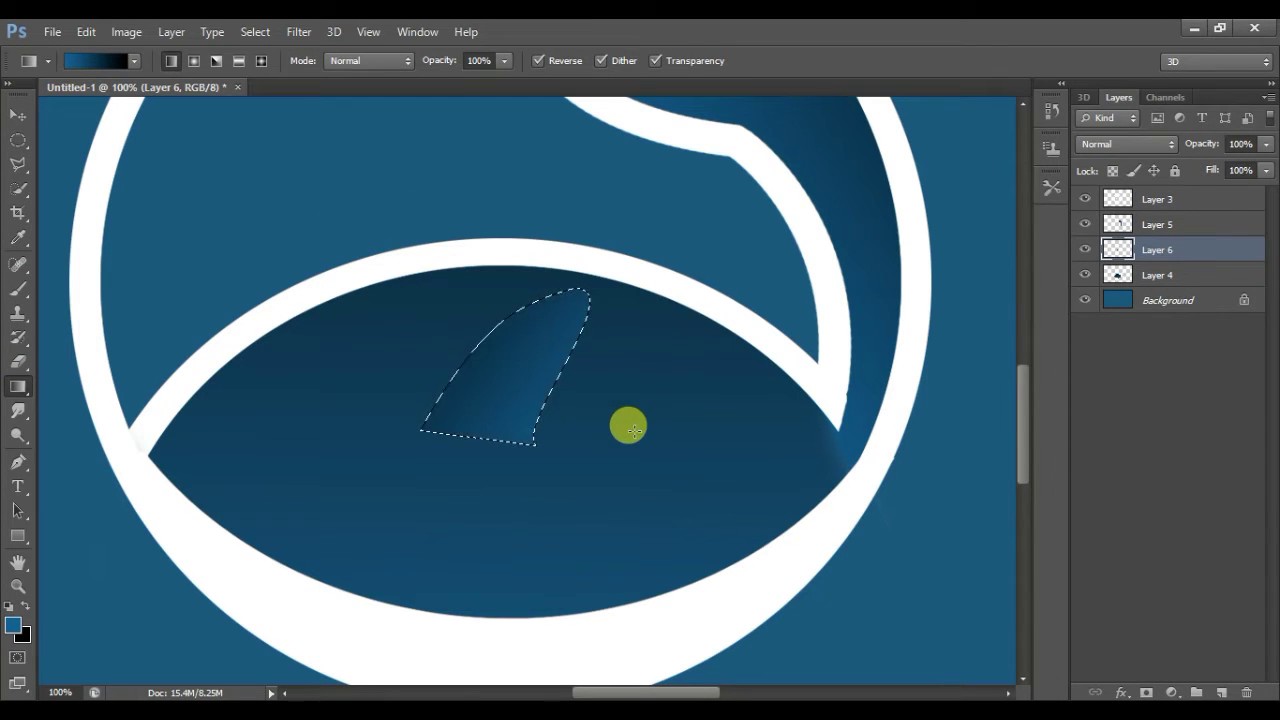
{"action": "left_click", "coordinate": [18, 140]}
{"action": "key", "text": "ctrl+d"}
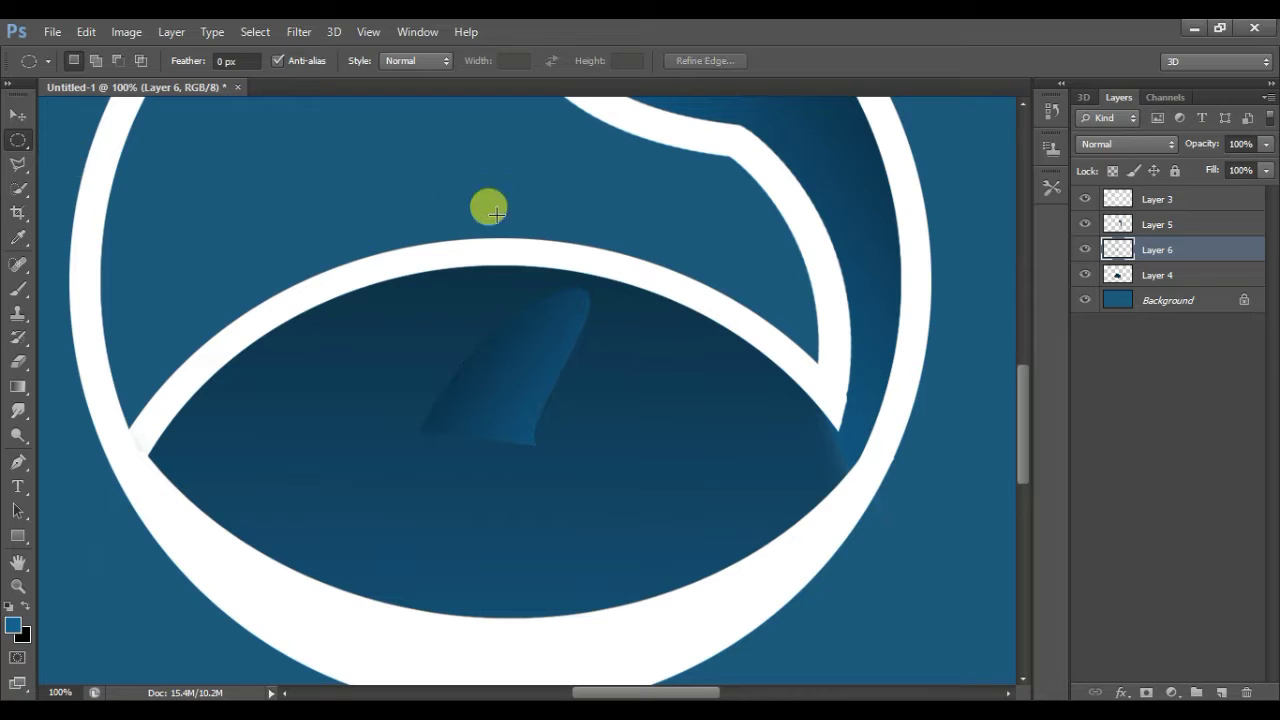
{"action": "key", "text": "ctrl+shift+d"}
Choose a lighter blue foreground, refill the fin light-to-dark, and deselect.
{"action": "left_click", "coordinate": [18, 386]}
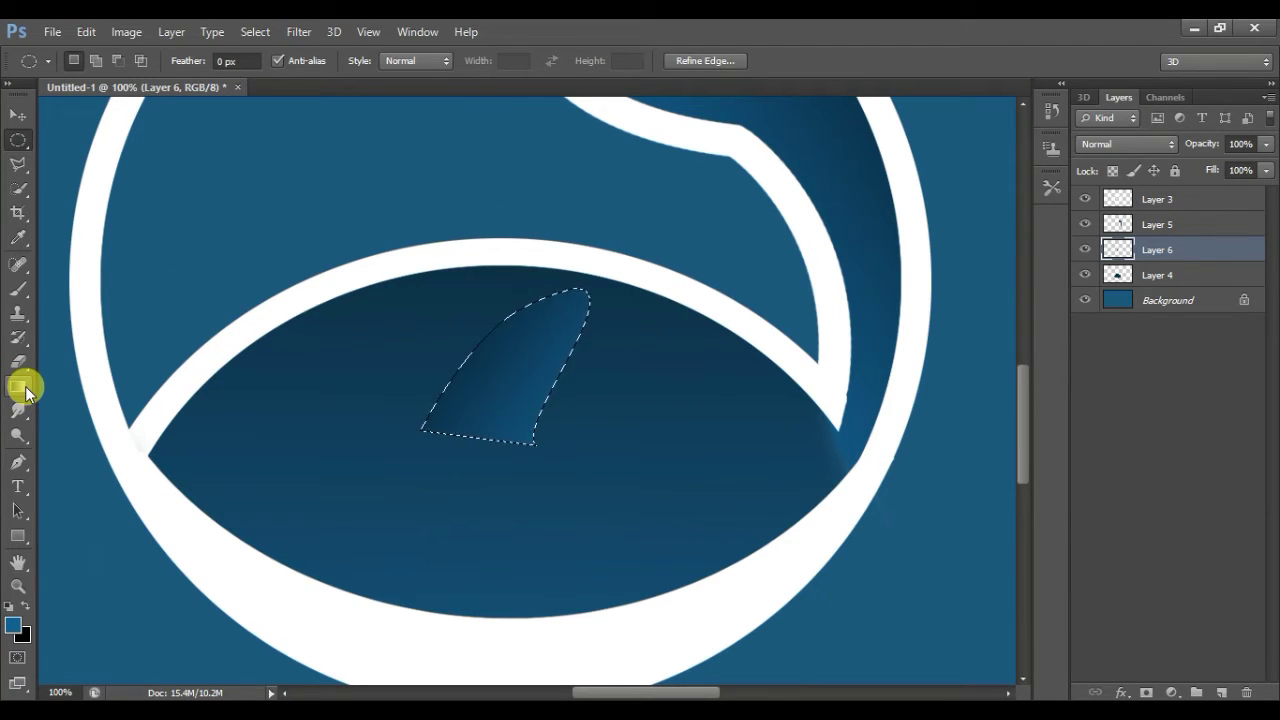
{"action": "left_click", "coordinate": [19, 387]}
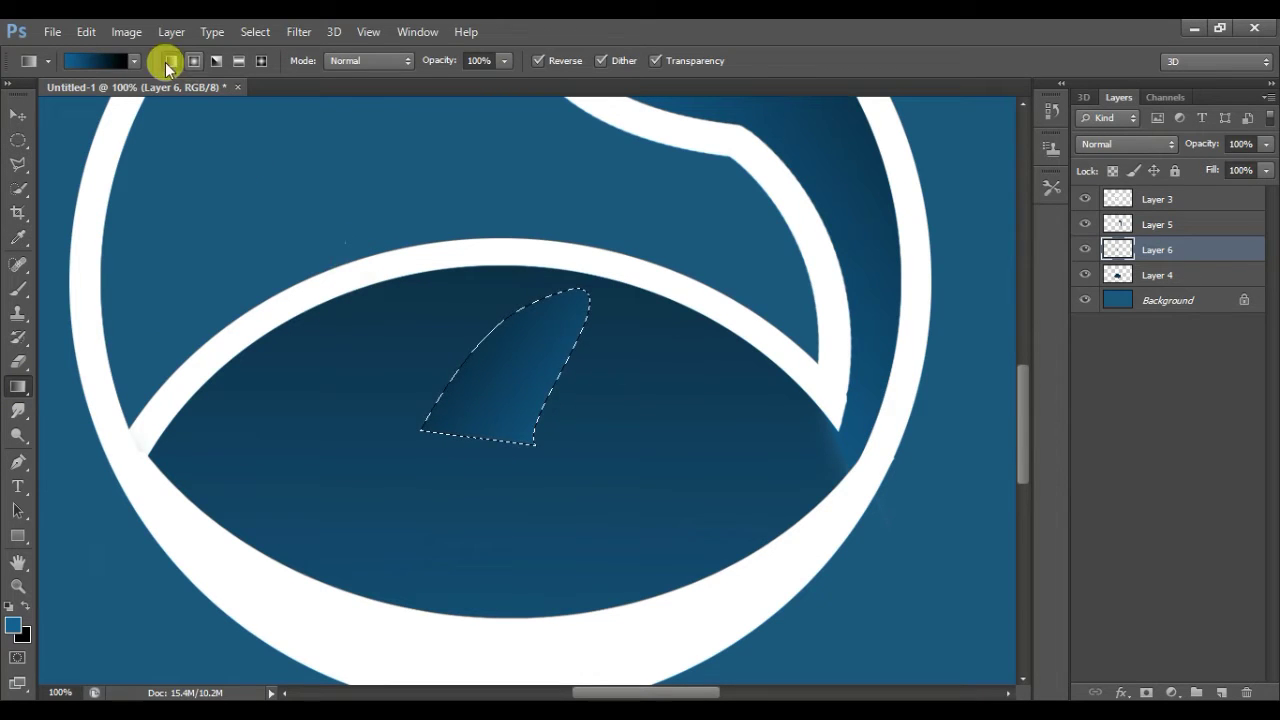
{"action": "left_click", "coordinate": [14, 630]}
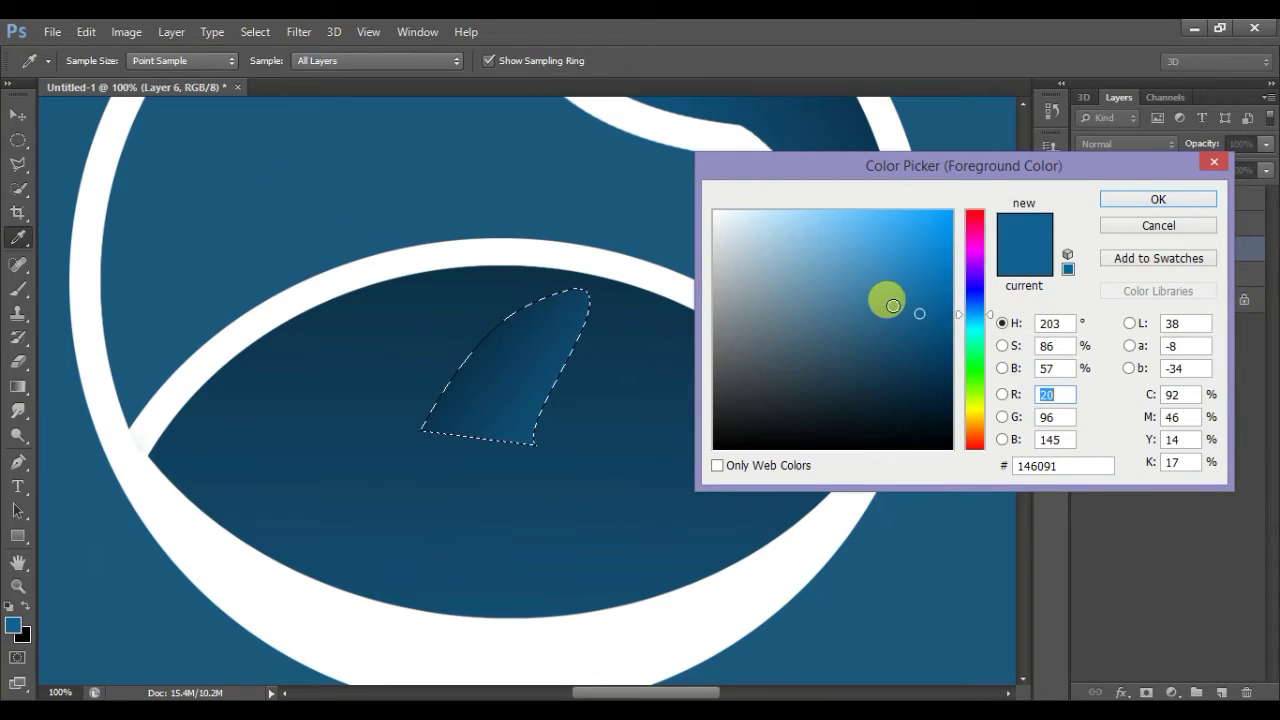
{"action": "left_click", "coordinate": [888, 289]}
{"action": "left_click", "coordinate": [1157, 200]}
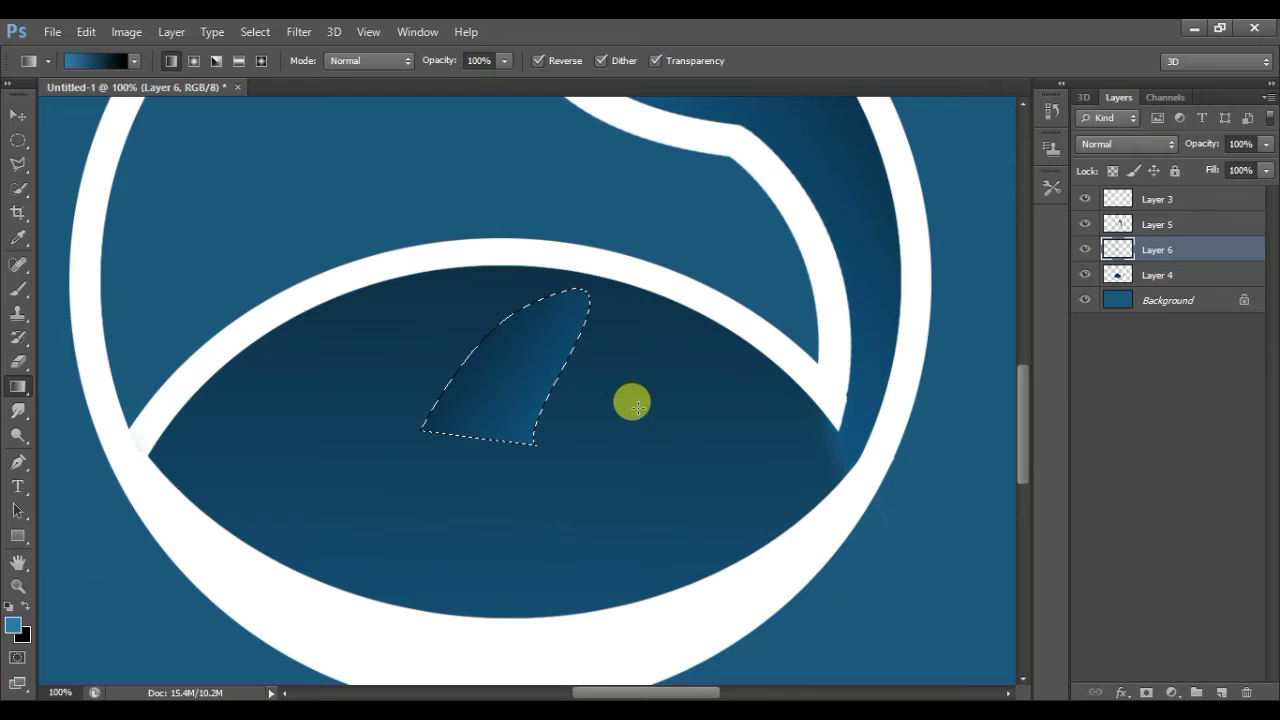
{"action": "left_click_drag", "start_coordinate": [660, 423], "coordinate": [334, 263]}
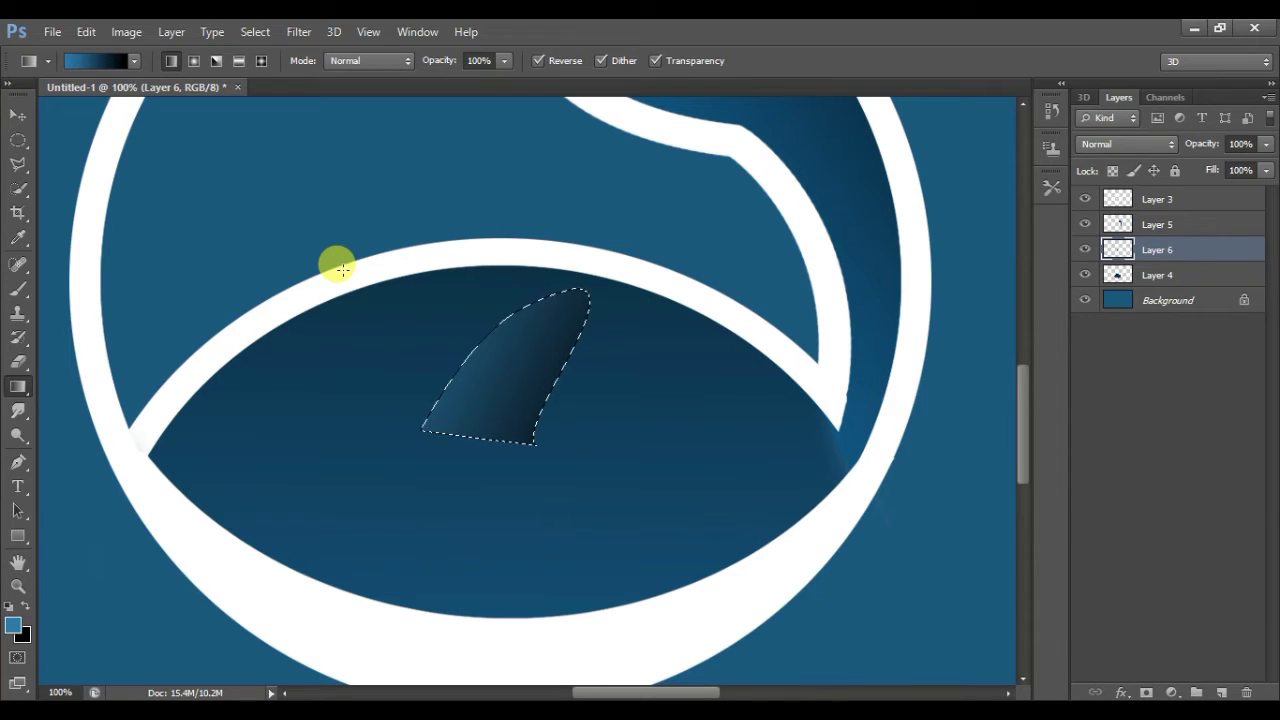
{"action": "left_click", "coordinate": [18, 141]}
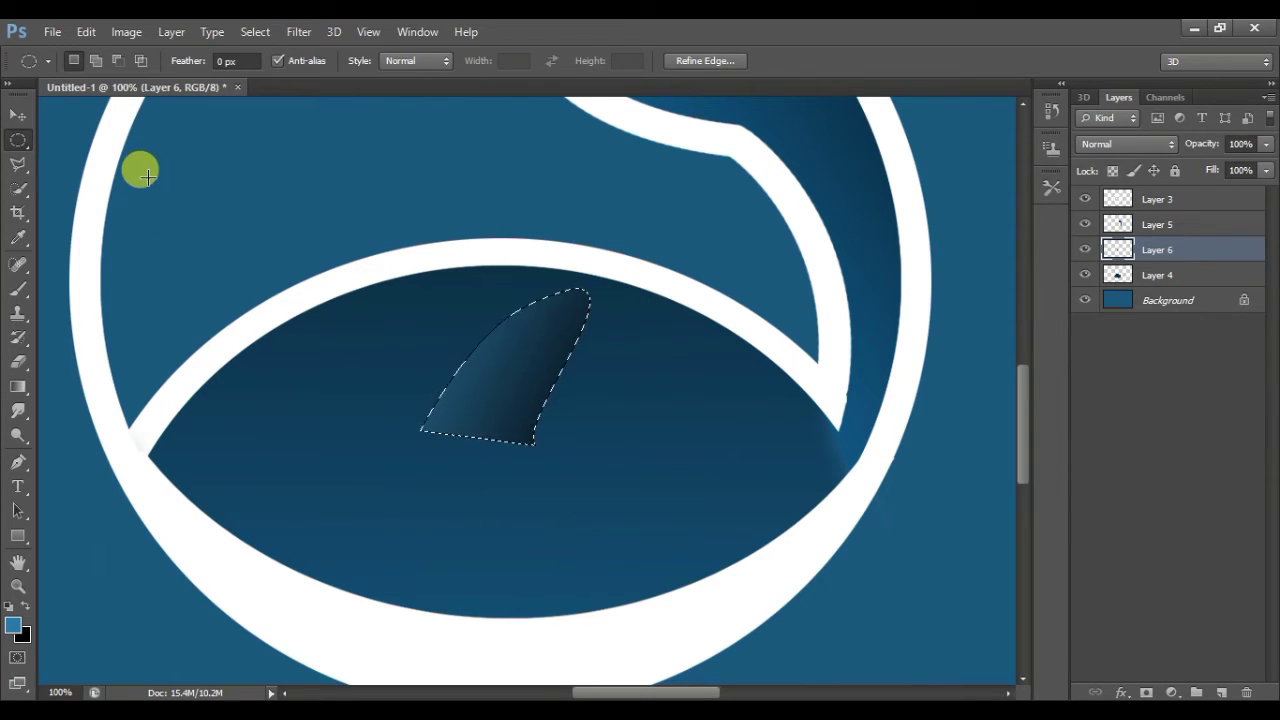
{"action": "left_click", "coordinate": [147, 177]}
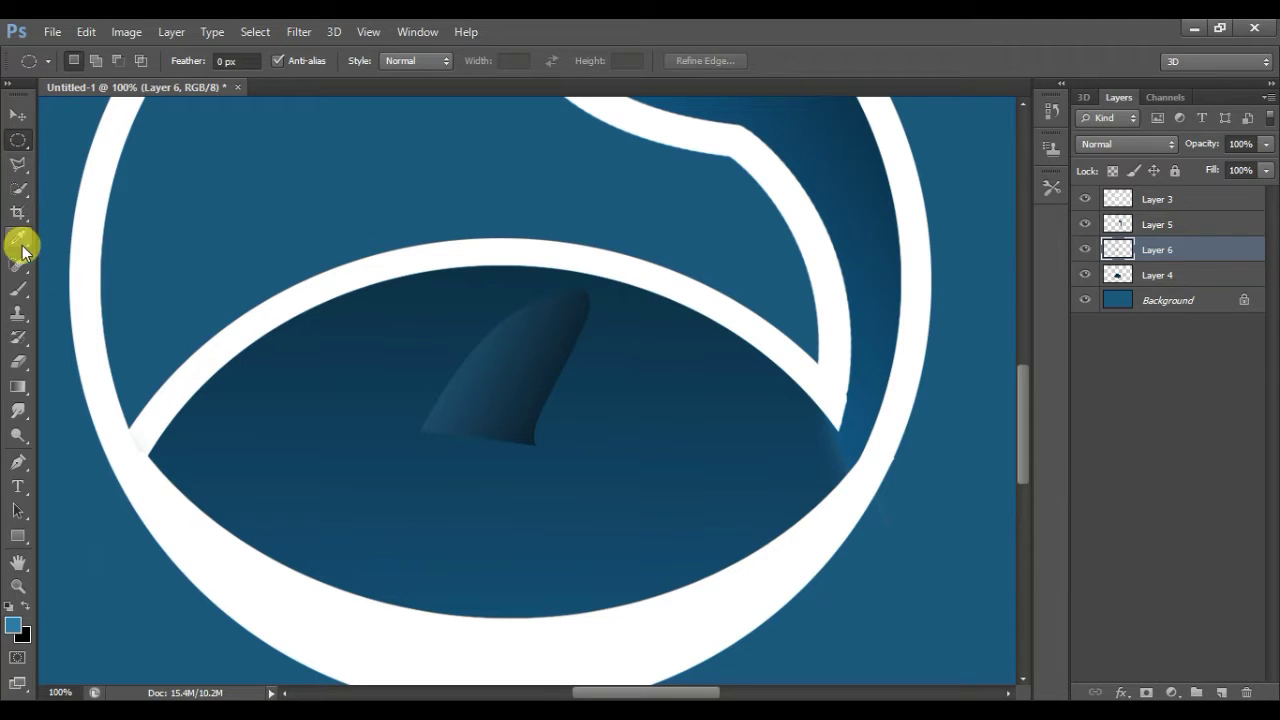
Erase the fin's hard bottom edge, then slightly widen and slant the fin with Free Transform.
{"action": "left_click", "coordinate": [18, 361]}
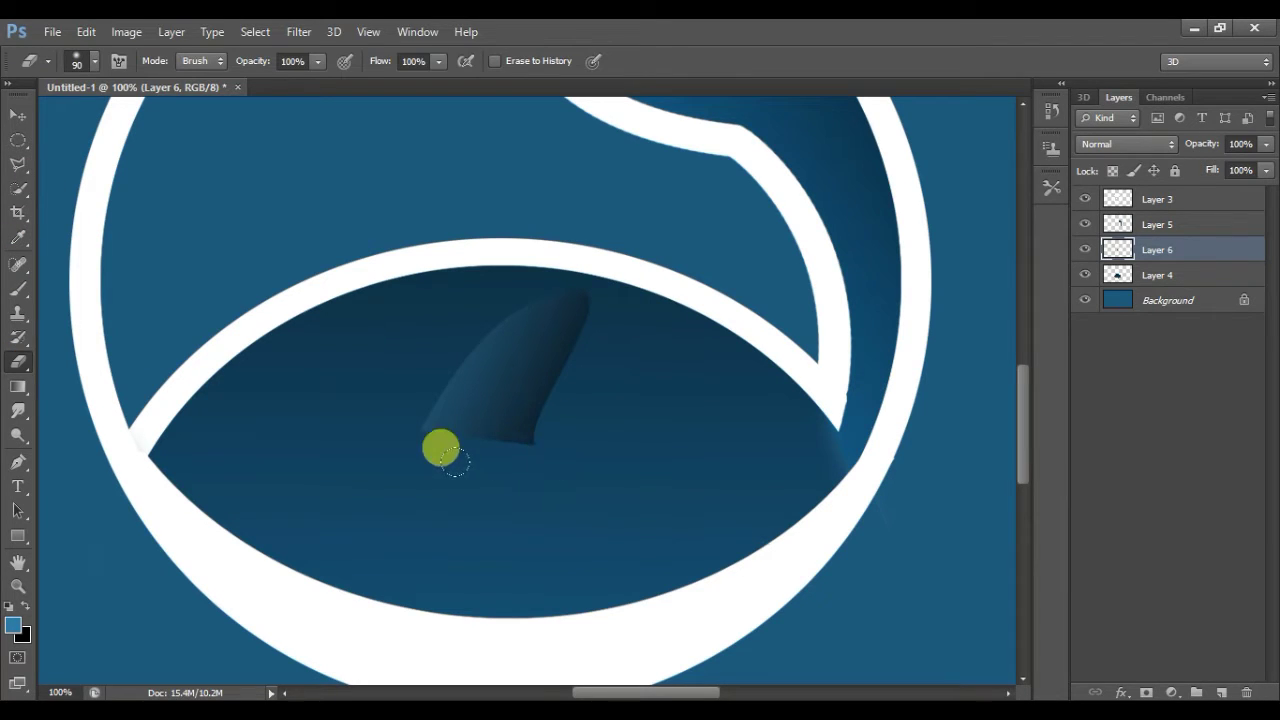
{"action": "left_click_drag", "start_coordinate": [352, 429], "coordinate": [517, 449]}
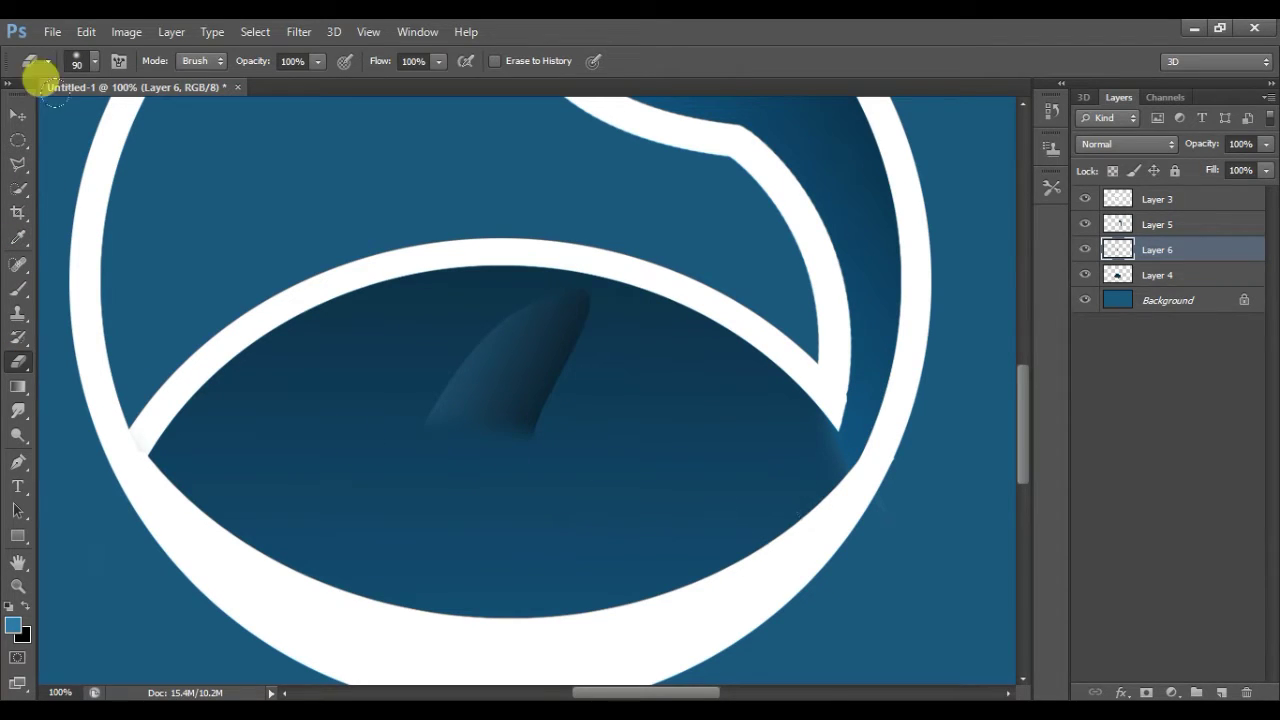
{"action": "left_click", "coordinate": [20, 115]}
{"action": "left_click_drag", "start_coordinate": [592, 450], "coordinate": [580, 457]}
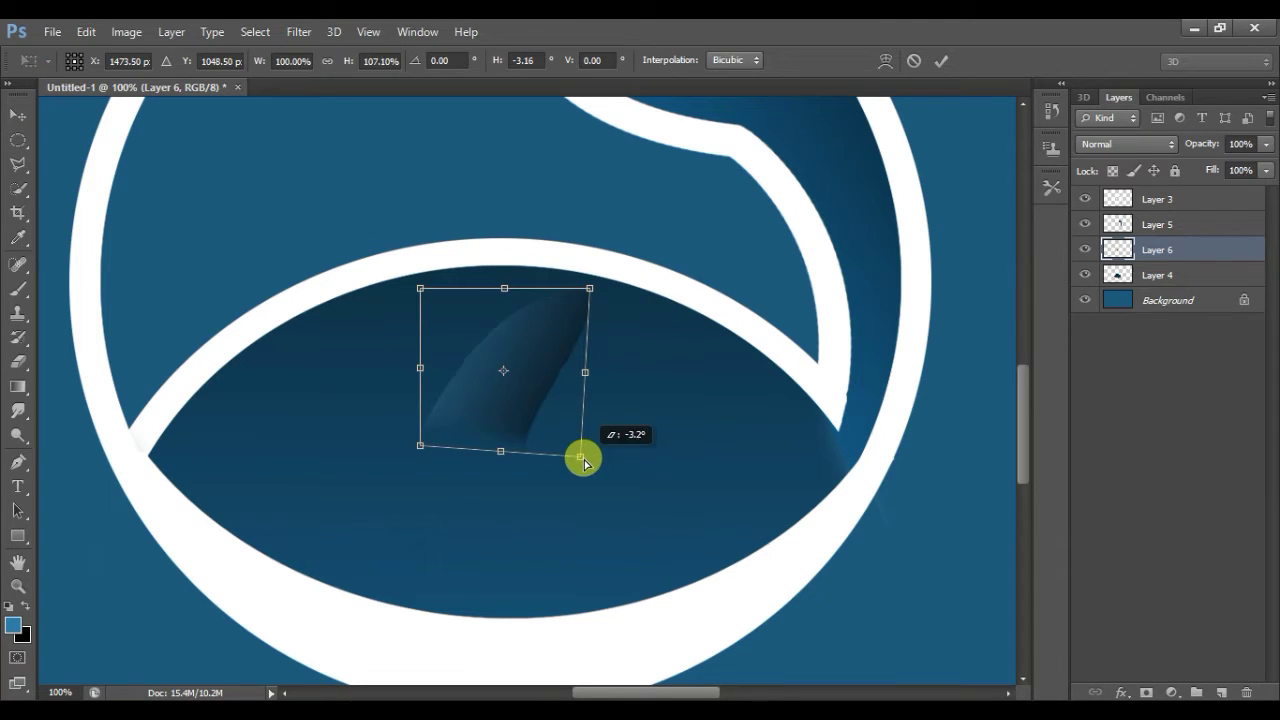
{"action": "left_click_drag", "start_coordinate": [414, 446], "coordinate": [397, 446]}
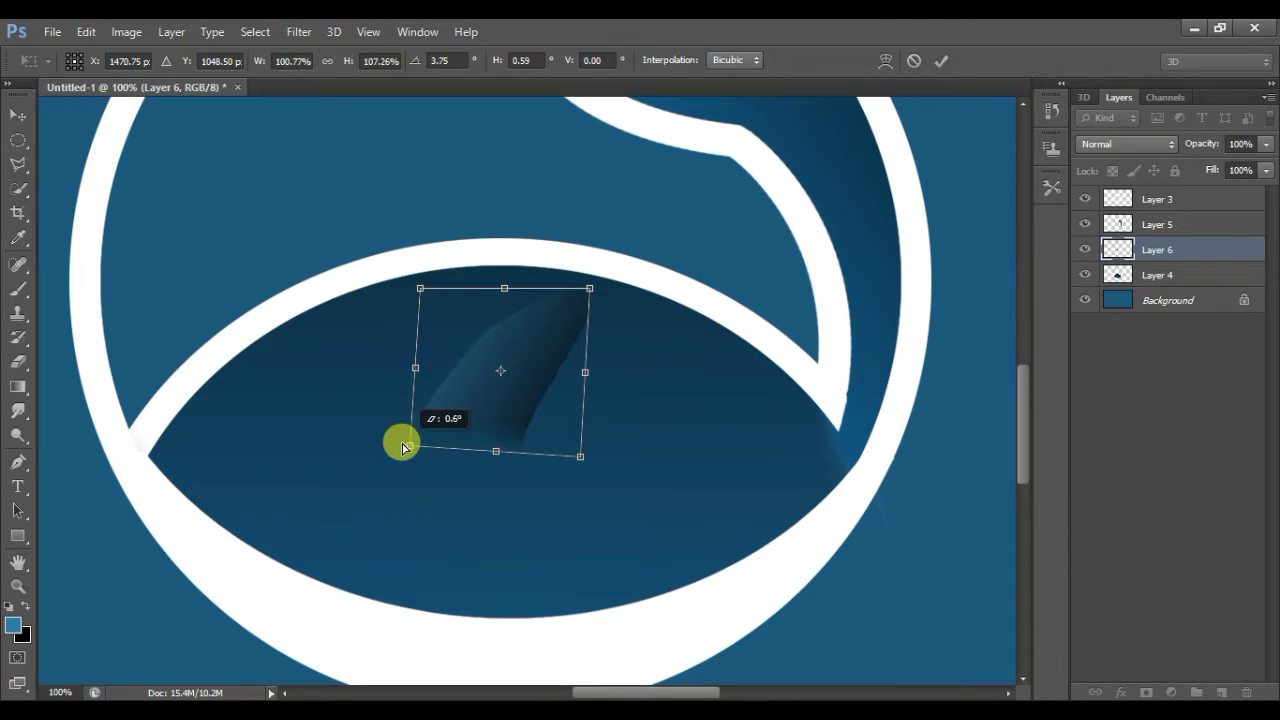
{"action": "double_click", "coordinate": [530, 420]}
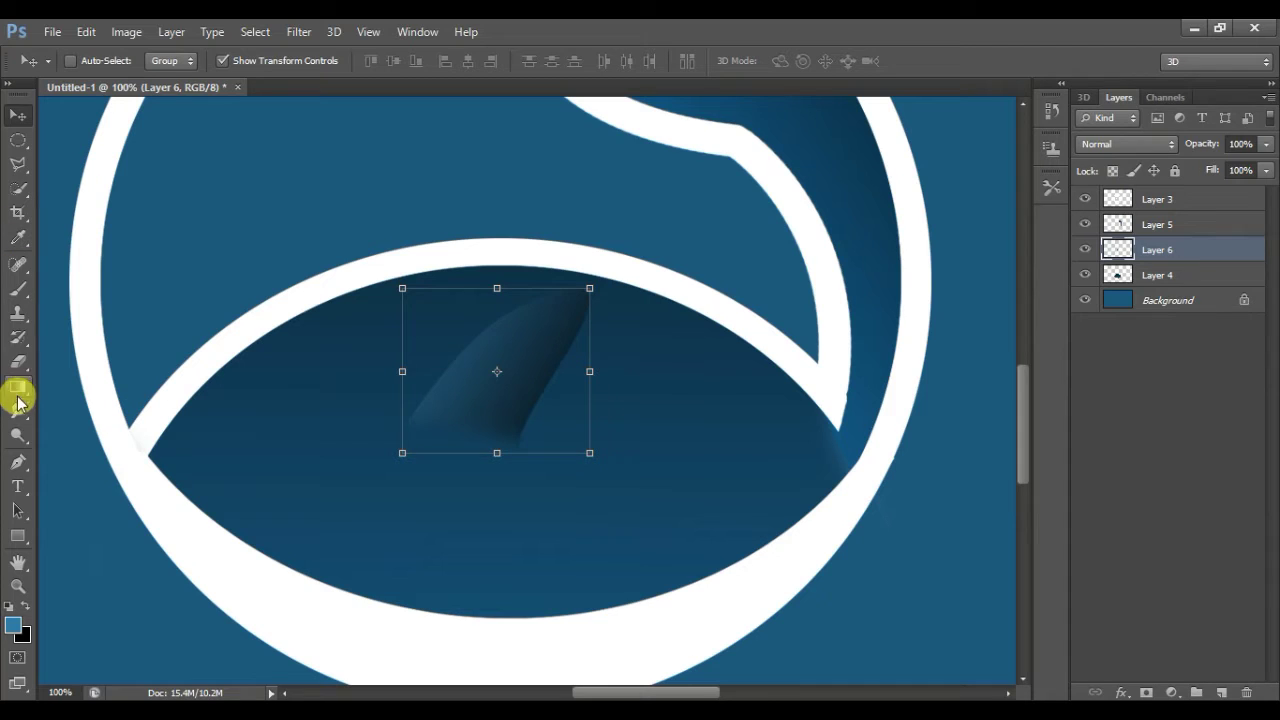
{"action": "left_click", "coordinate": [18, 462]}
Draw a short curved pen path near the whale body's inner left edge.
{"action": "left_click", "coordinate": [227, 437]}
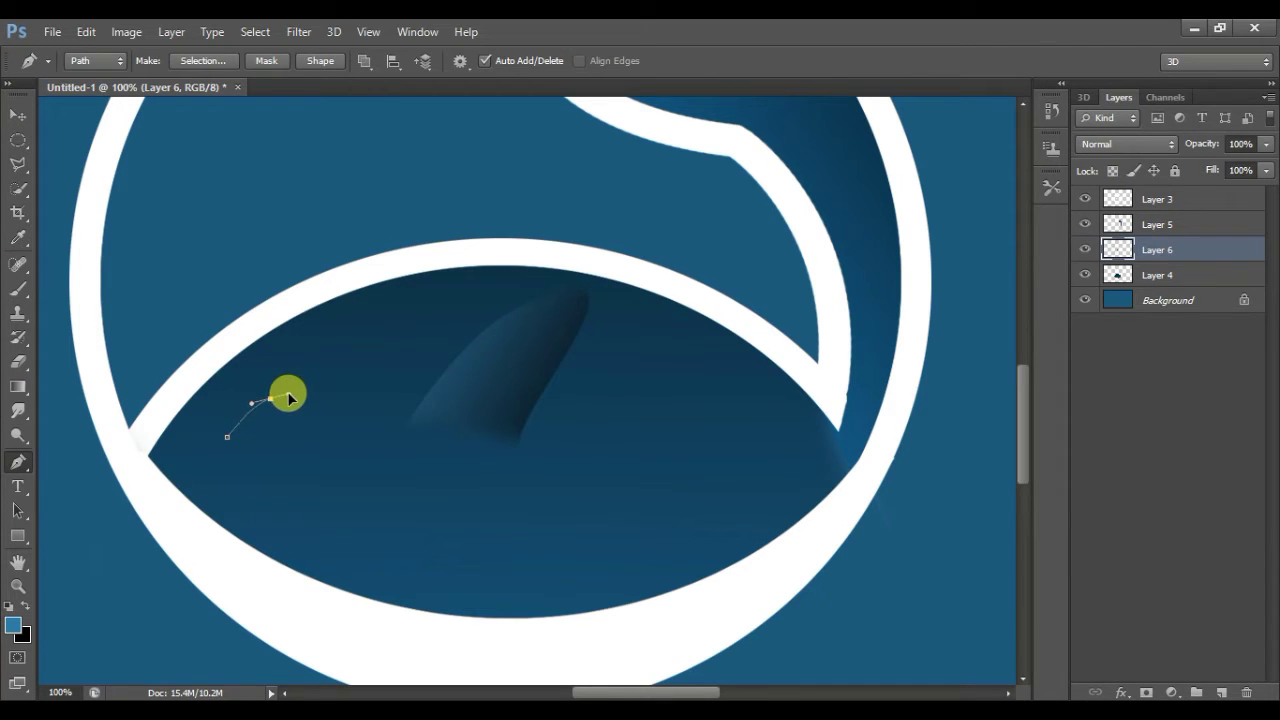
{"action": "right_click", "coordinate": [297, 343]}
{"action": "left_click", "coordinate": [337, 400]}
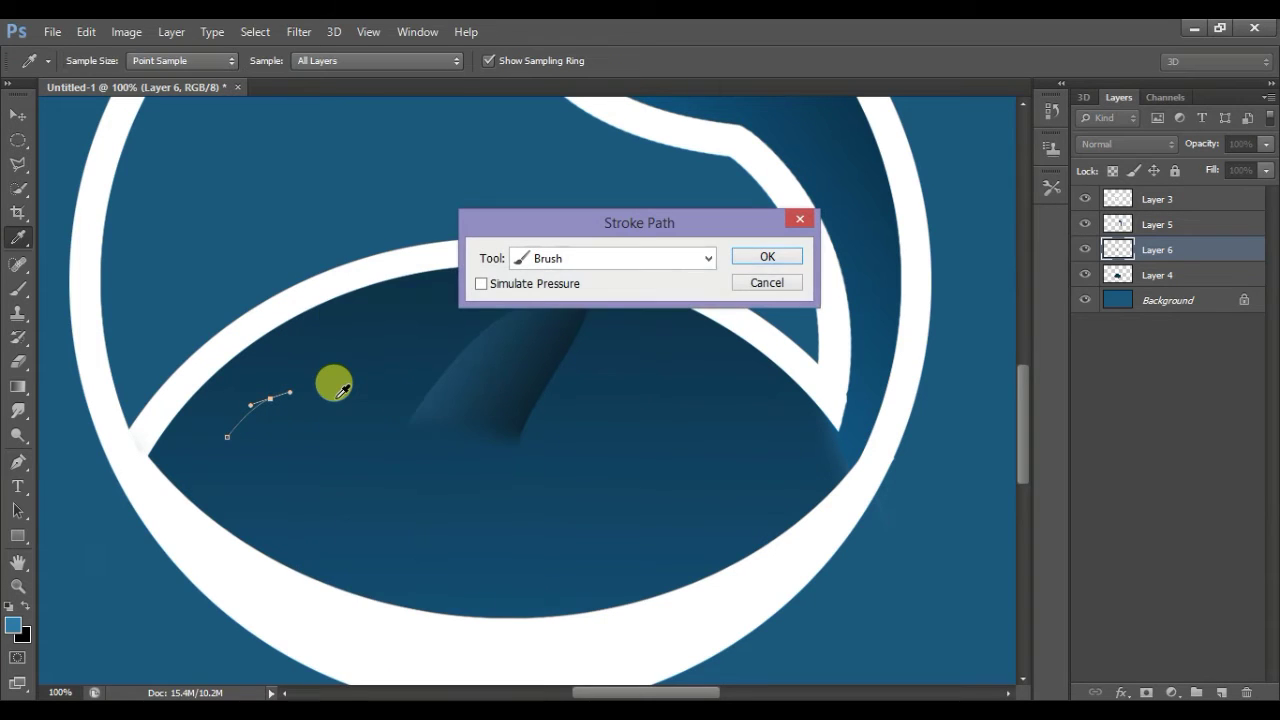
{"action": "left_click", "coordinate": [779, 291]}
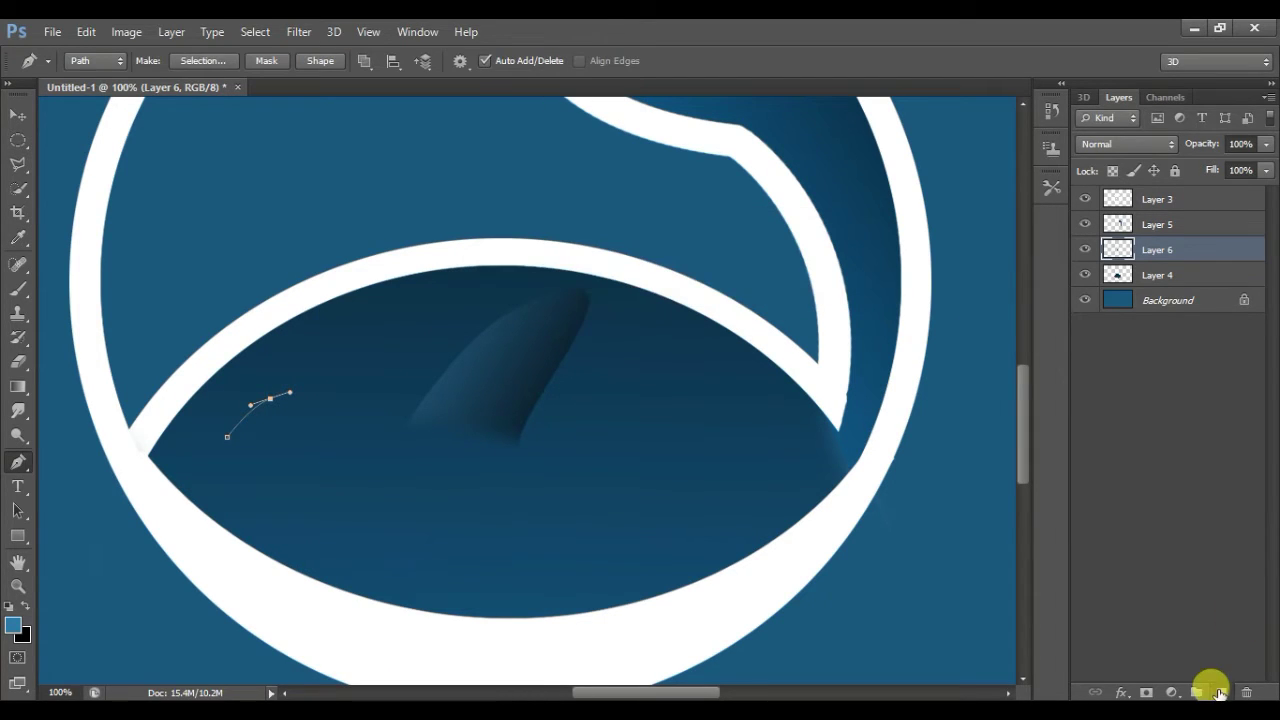
Add new Layer 7 with white foreground and test-stroke the path, then undo it.
{"action": "left_click", "coordinate": [1218, 692]}
{"action": "left_click", "coordinate": [13, 607]}
{"action": "right_click", "coordinate": [251, 455]}
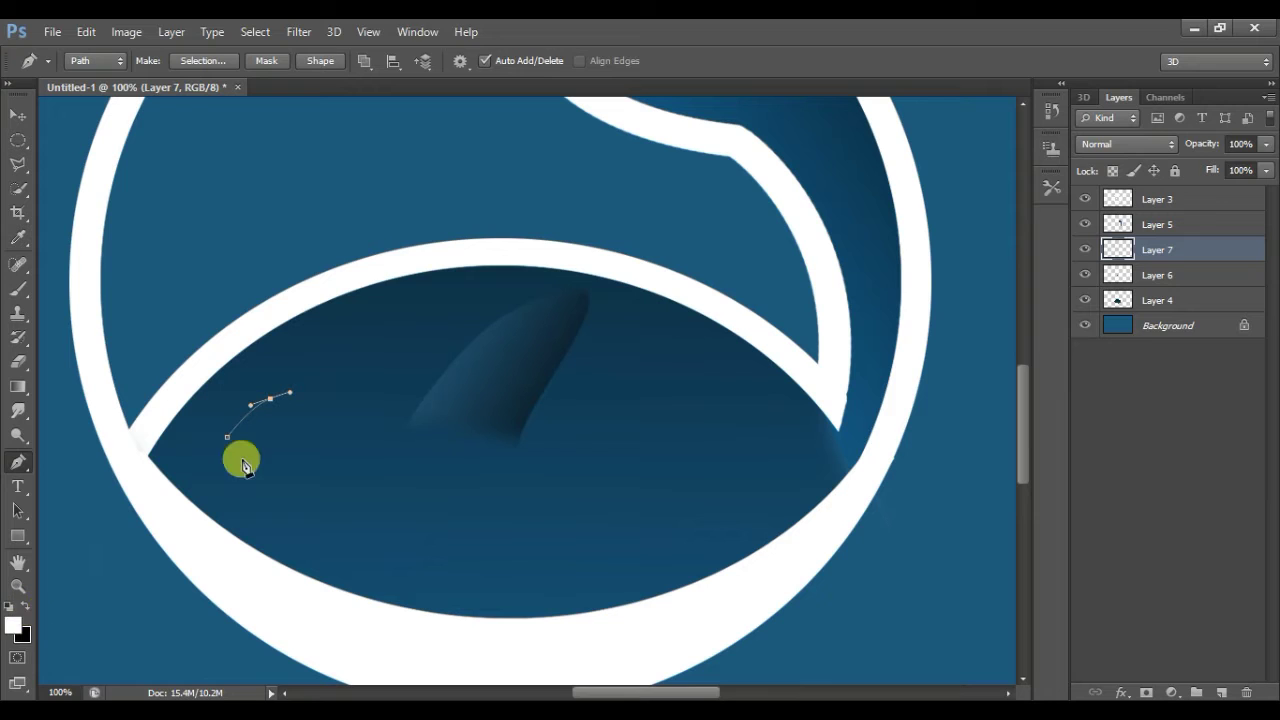
{"action": "left_click", "coordinate": [322, 156]}
{"action": "key", "text": "Return"}
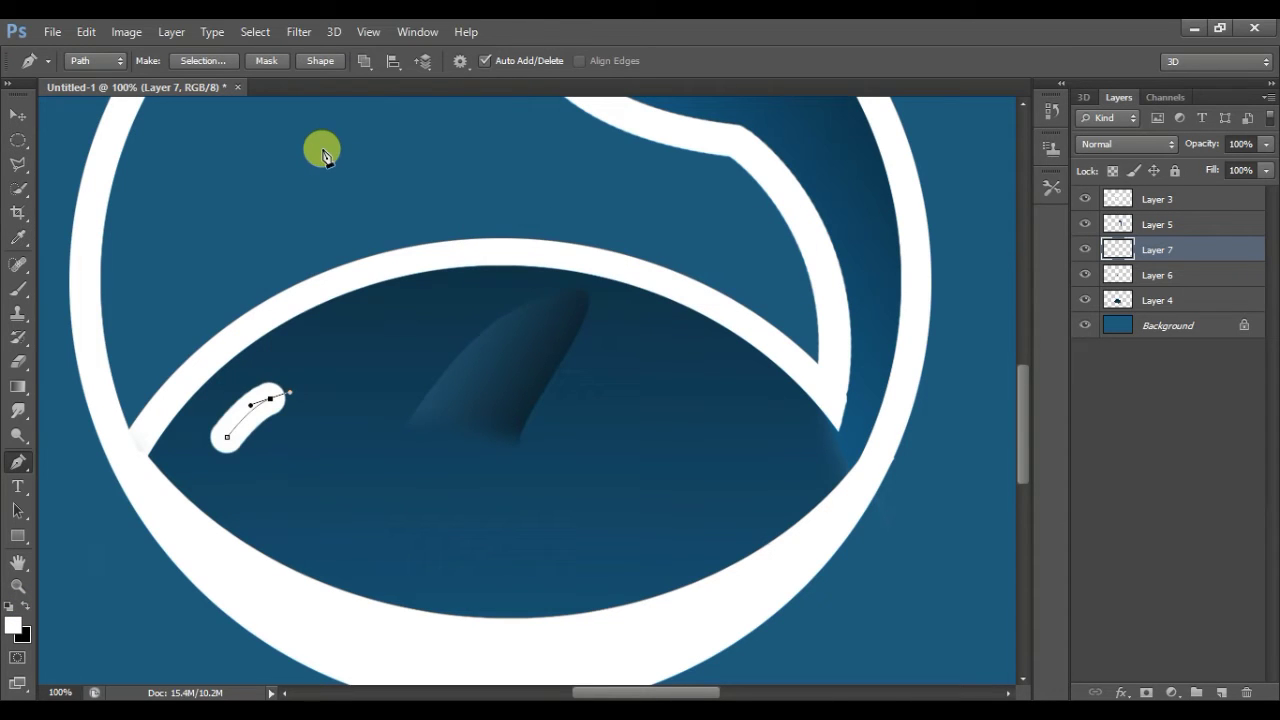
{"action": "key", "text": "ctrl+z"}
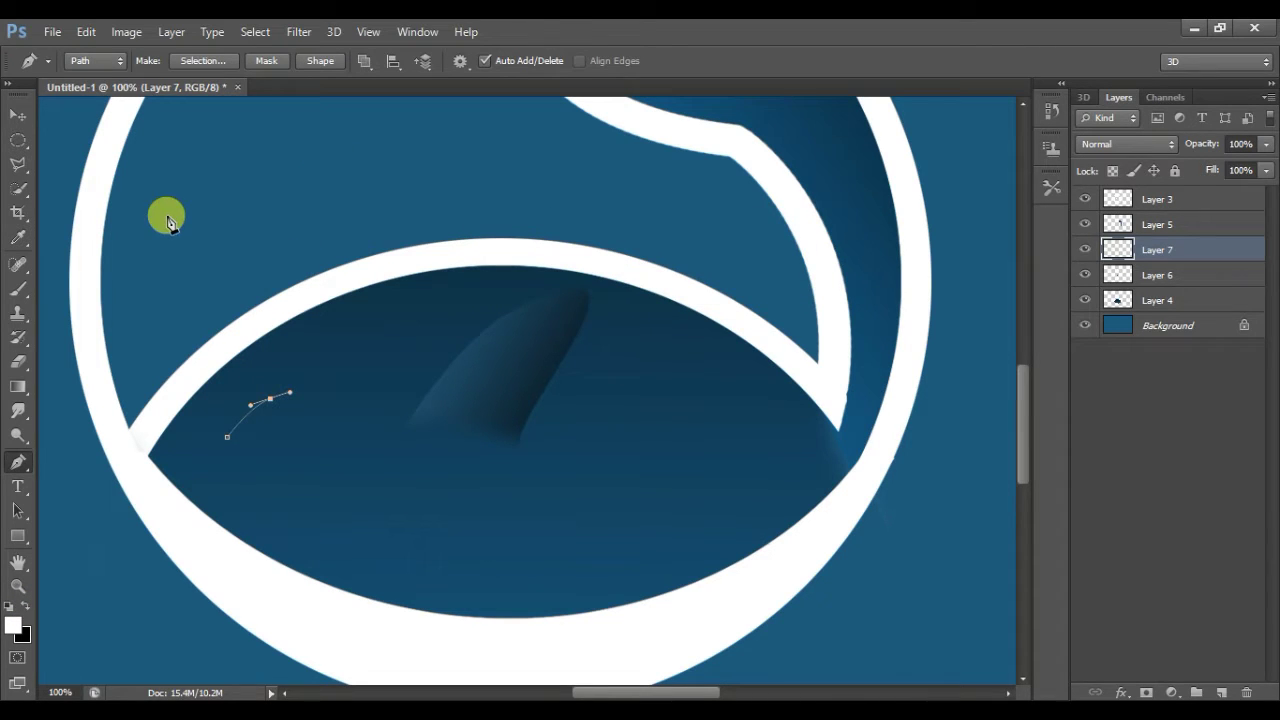
Set the brush size to 20 and stroke the path in white.
{"action": "left_click", "coordinate": [18, 289]}
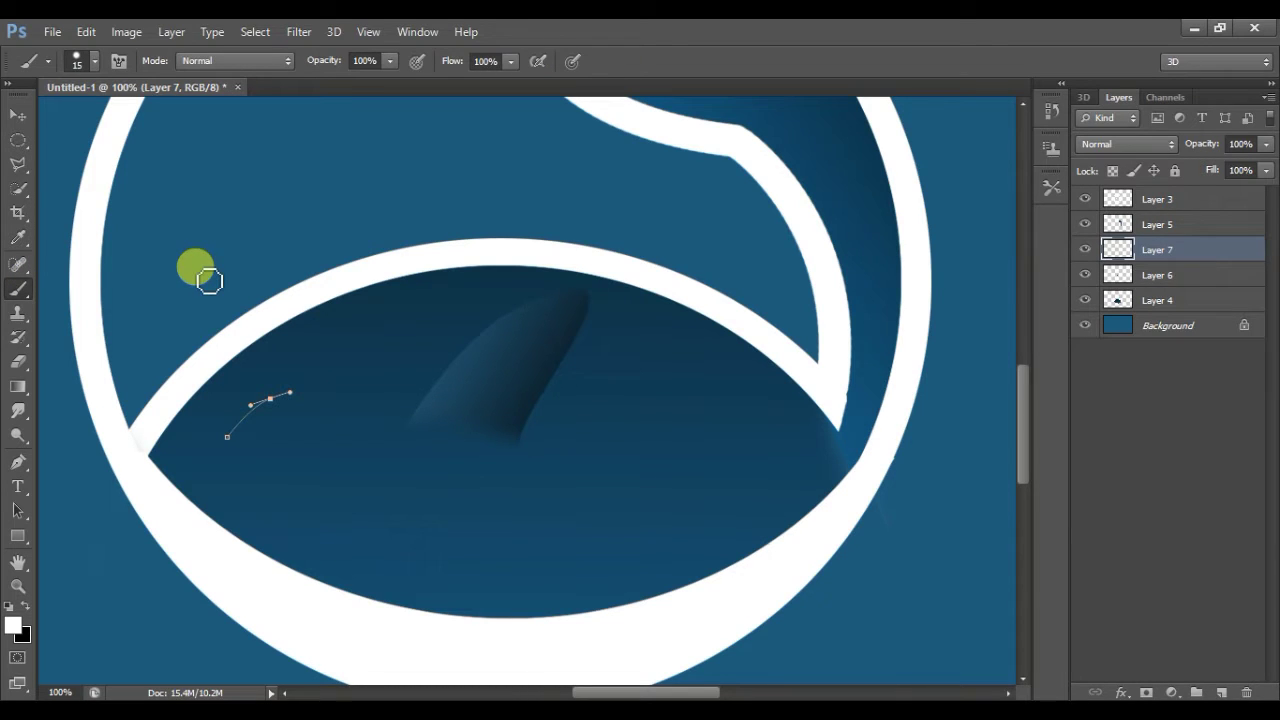
{"action": "key", "text": "bracketright"}
{"action": "left_click", "coordinate": [22, 464]}
{"action": "right_click", "coordinate": [244, 436]}
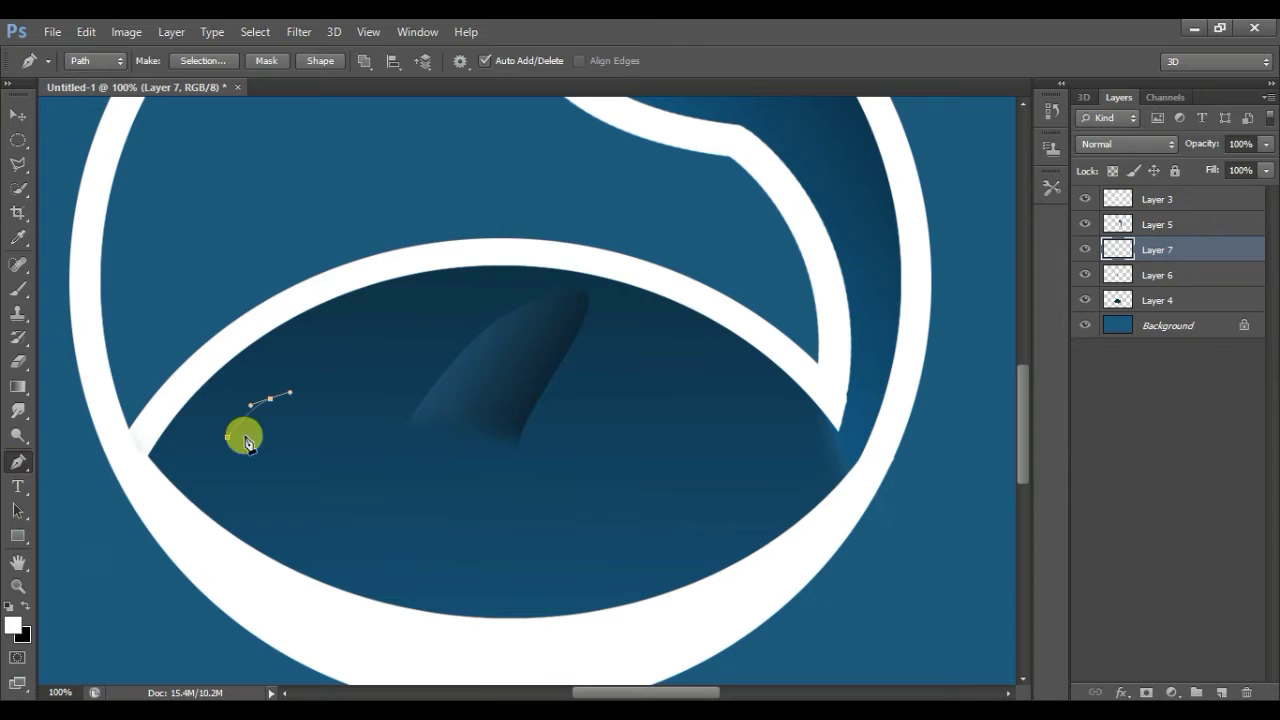
{"action": "left_click", "coordinate": [314, 407]}
{"action": "key", "text": "Return"}
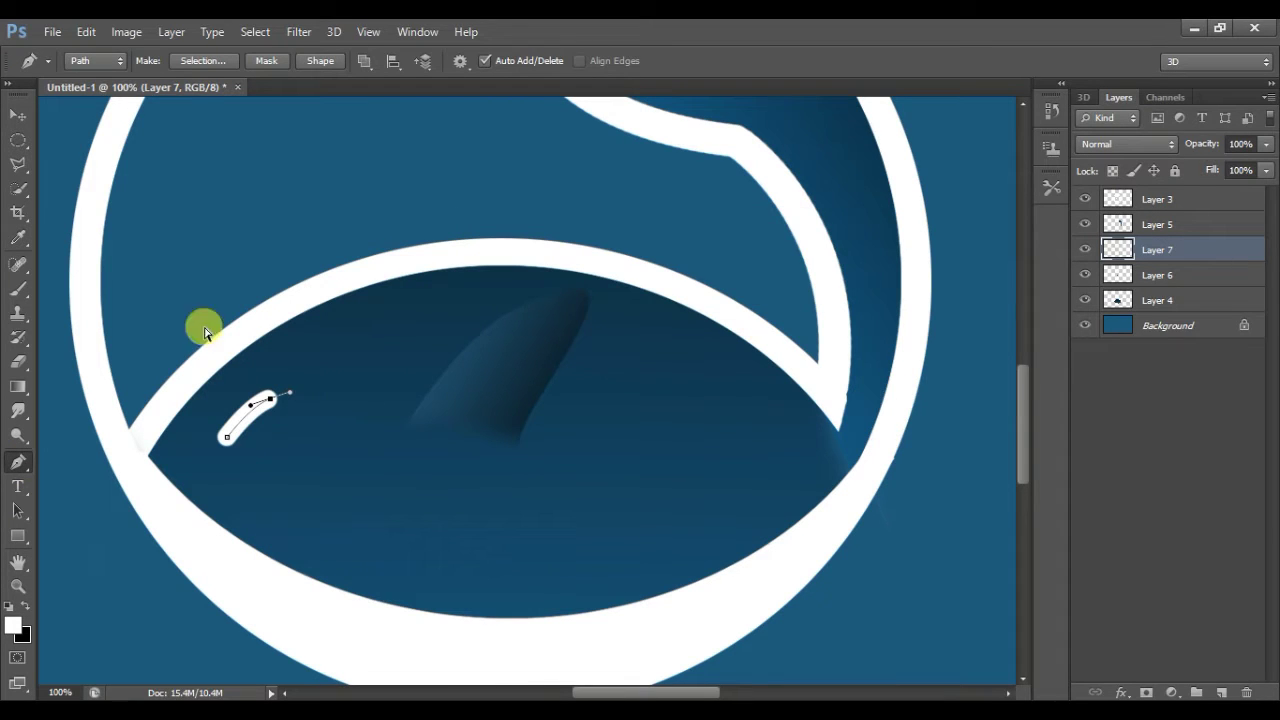
Delete the guide path, keeping only the white highlight stroke.
{"action": "right_click", "coordinate": [140, 170]}
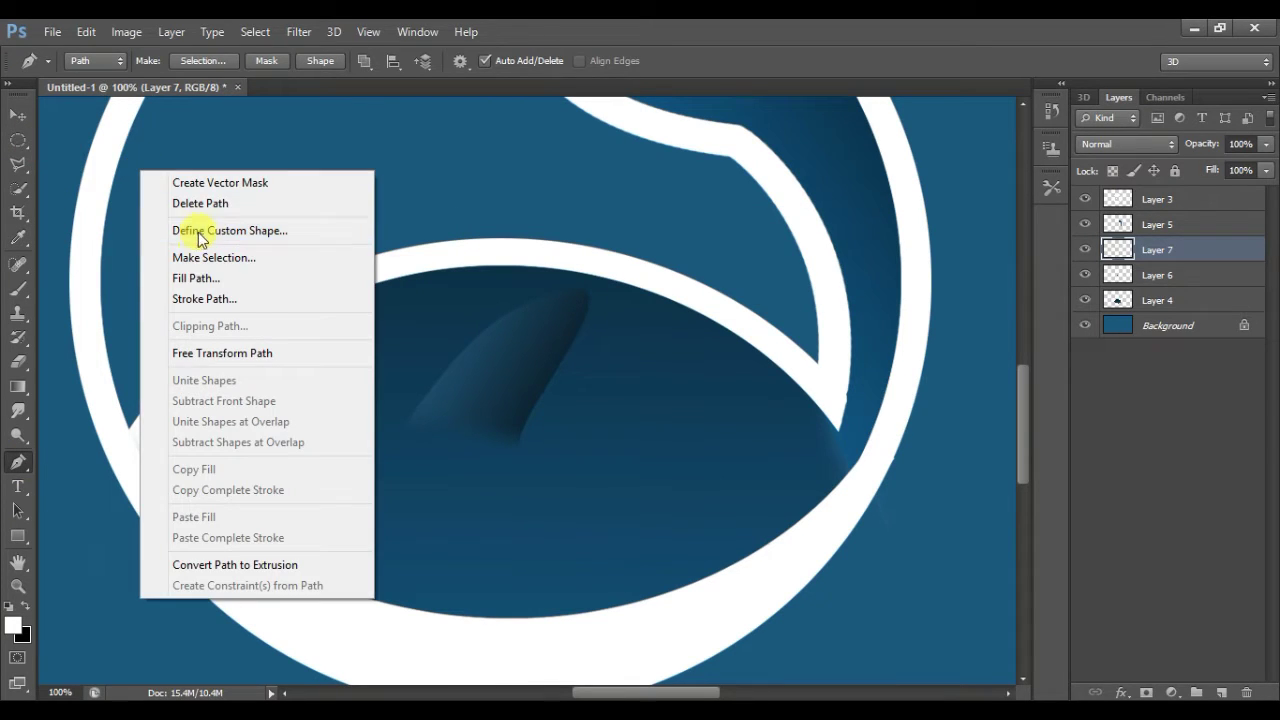
{"action": "left_click", "coordinate": [200, 205]}
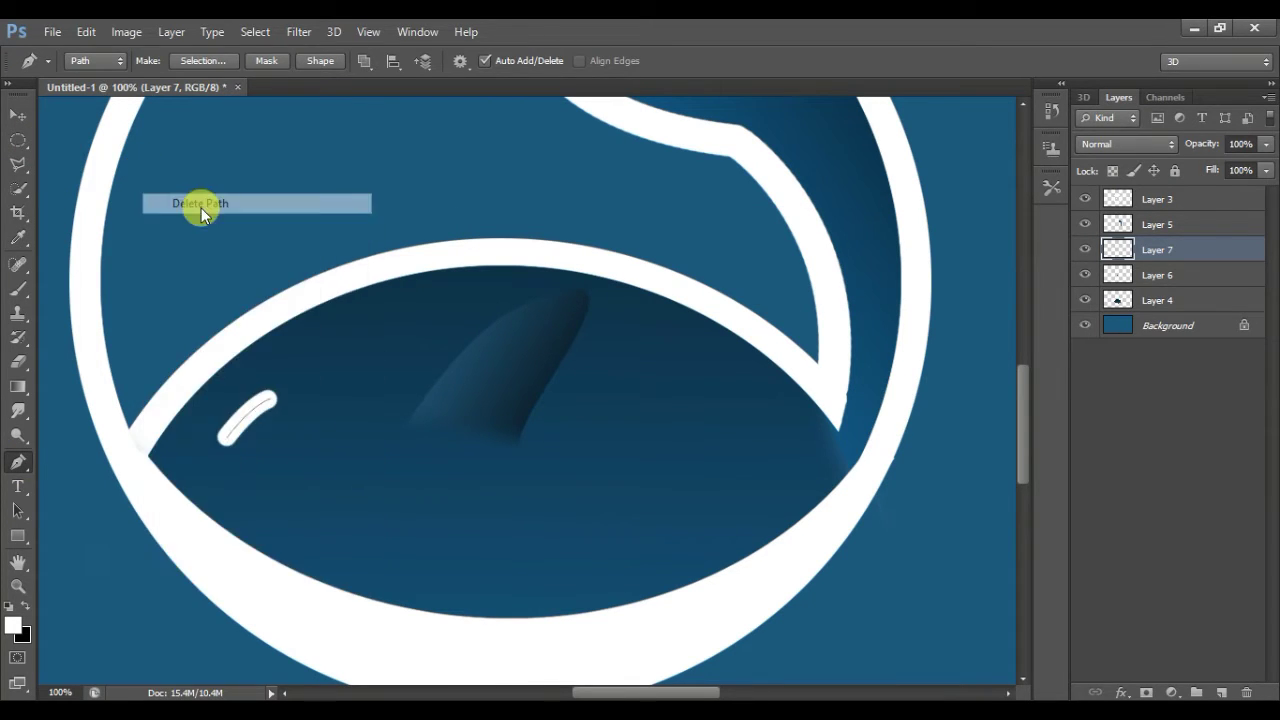
{"action": "left_click", "coordinate": [18, 114]}
Skew the white highlight to a new angle and zoom in on it.
{"action": "left_click_drag", "start_coordinate": [287, 454], "coordinate": [285, 391]}
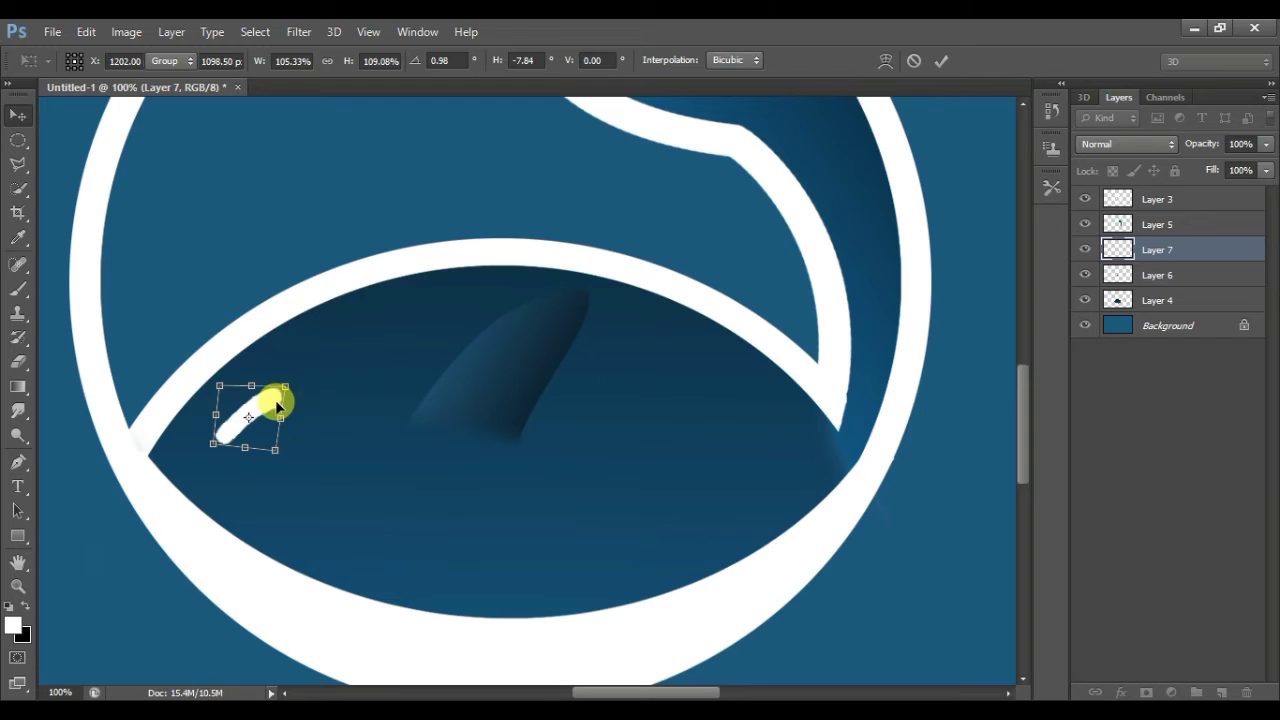
{"action": "key", "text": "Return"}
{"action": "key", "text": "ctrl+plus"}
{"action": "key", "text": "ctrl+plus"}
{"action": "scroll", "coordinate": [277, 405], "scroll_direction": "right", "scroll_amount": 3}
{"action": "scroll", "coordinate": [277, 405], "scroll_direction": "right", "scroll_amount": 2}
{"action": "scroll", "coordinate": [277, 405], "scroll_direction": "right", "scroll_amount": 2}
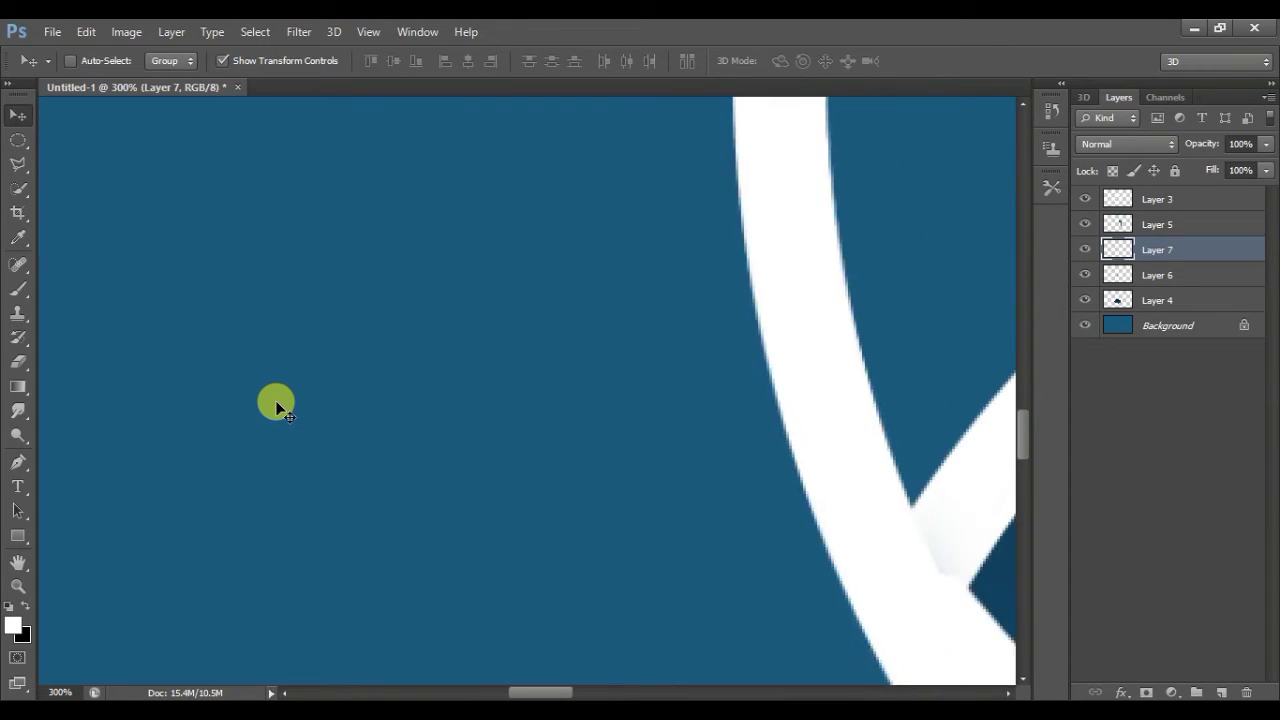
{"action": "scroll", "coordinate": [277, 405], "scroll_direction": "right", "scroll_amount": 3}
{"action": "scroll", "coordinate": [277, 405], "scroll_direction": "right", "scroll_amount": 3}
{"action": "scroll", "coordinate": [277, 405], "scroll_direction": "right", "scroll_amount": 2}
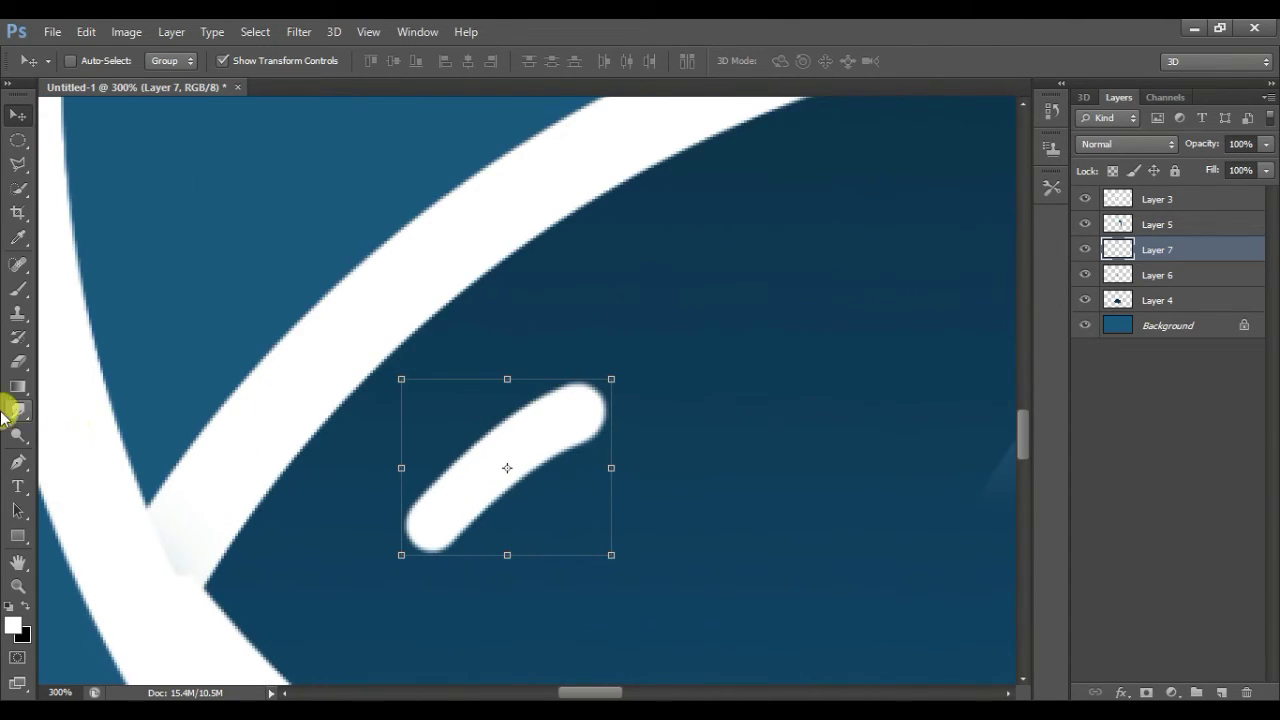
Erase the highlight's lower-left end into a thin tip with a soft 45 px eraser.
{"action": "left_click", "coordinate": [20, 362]}
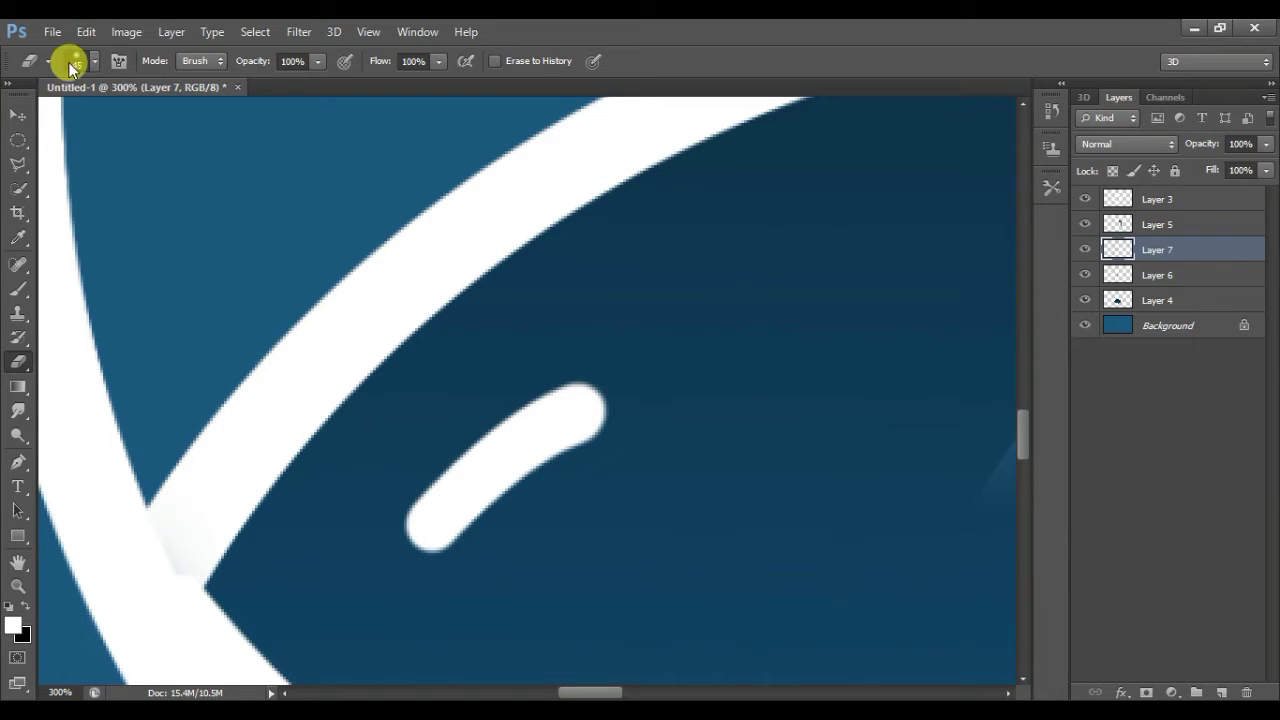
{"action": "left_click", "coordinate": [72, 61]}
{"action": "left_click", "coordinate": [46, 206]}
{"action": "left_click", "coordinate": [369, 563]}
{"action": "mouse_move", "coordinate": [360, 553]}
{"action": "left_mouse_down"}
{"action": "mouse_move", "coordinate": [449, 500]}
{"action": "mouse_move", "coordinate": [400, 517]}
{"action": "mouse_move", "coordinate": [426, 595]}
{"action": "left_mouse_up"}
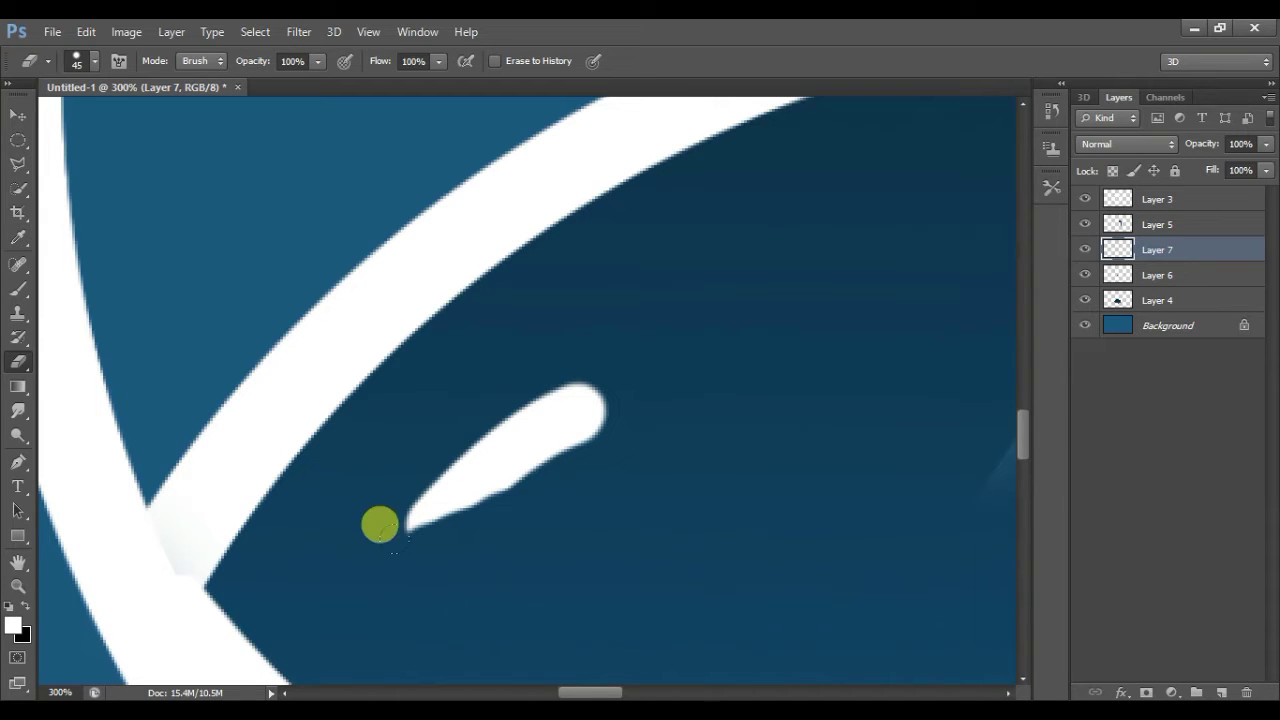
{"action": "key", "text": "ctrl+z"}
{"action": "mouse_move", "coordinate": [354, 557]}
{"action": "left_mouse_down"}
{"action": "mouse_move", "coordinate": [486, 477]}
{"action": "mouse_move", "coordinate": [380, 520]}
{"action": "mouse_move", "coordinate": [500, 457]}
{"action": "mouse_move", "coordinate": [462, 466]}
{"action": "mouse_move", "coordinate": [402, 521]}
{"action": "left_mouse_up"}
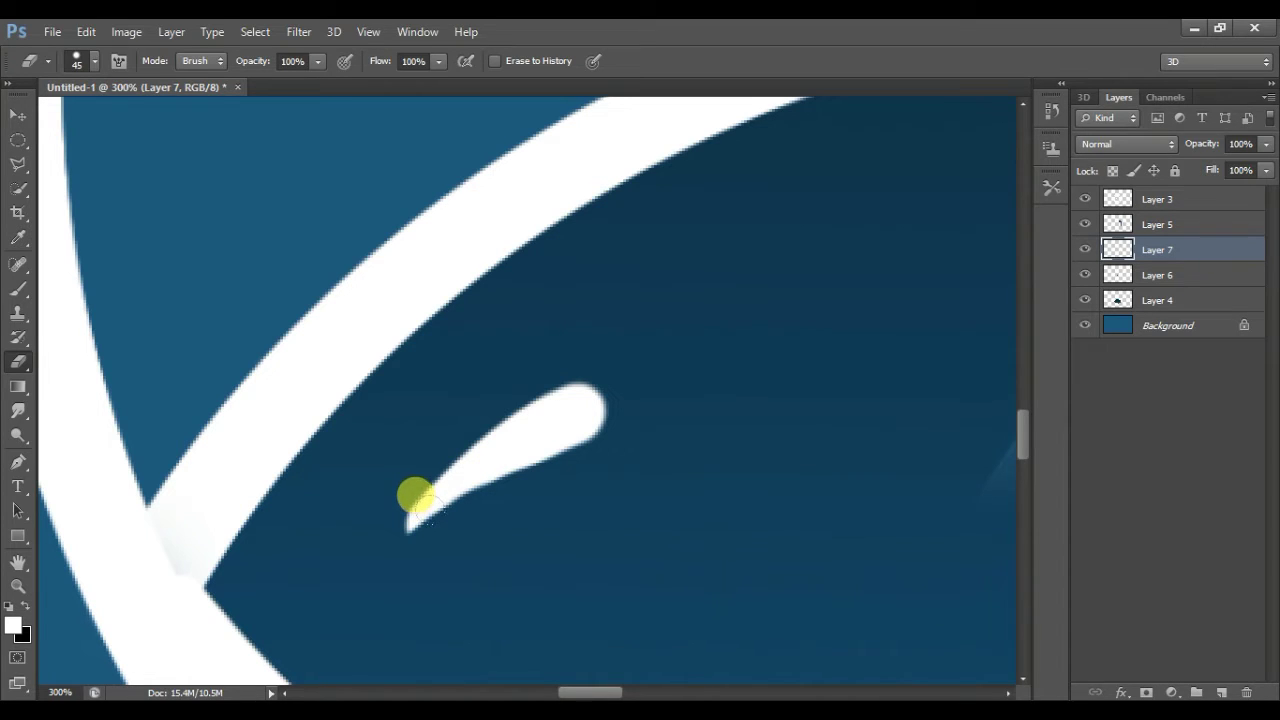
{"action": "scroll", "coordinate": [606, 385], "scroll_direction": "right", "scroll_amount": 5}
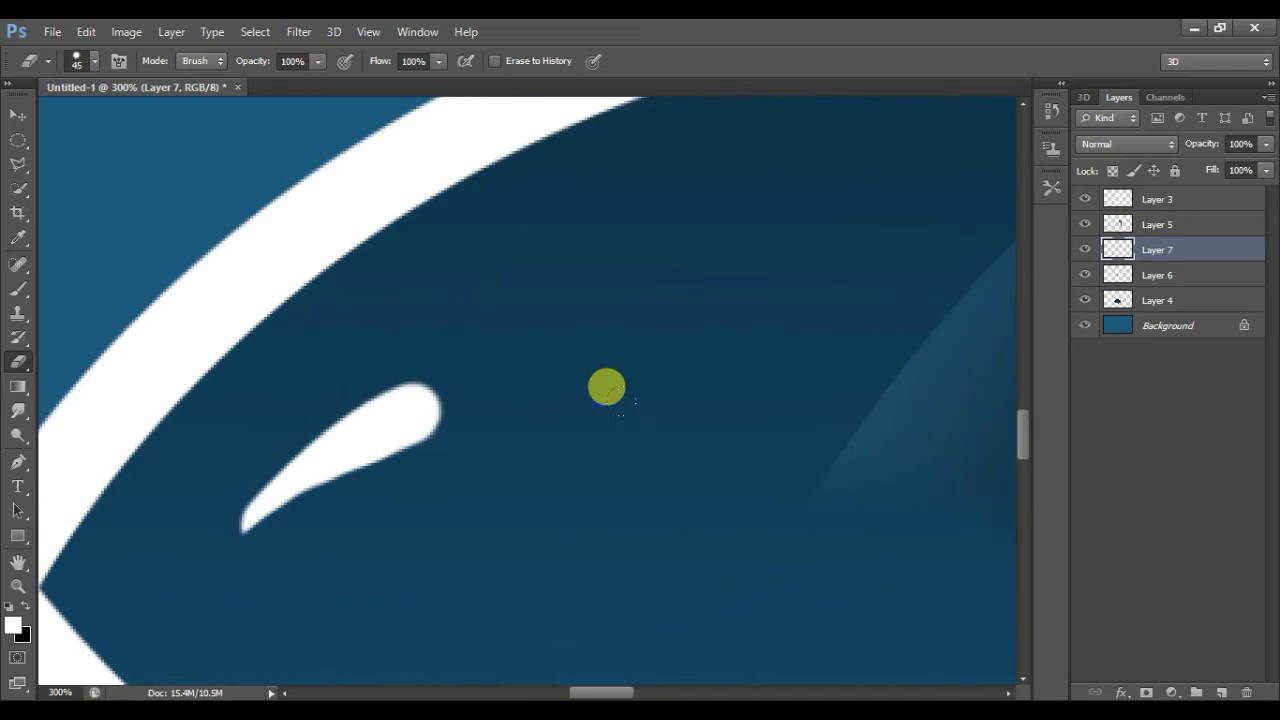
{"action": "scroll", "coordinate": [606, 387], "scroll_direction": "down", "scroll_amount": 1, "text": "alt"}
{"action": "scroll", "coordinate": [632, 437], "scroll_direction": "down", "scroll_amount": 2, "text": "alt"}
{"action": "scroll", "coordinate": [634, 443], "scroll_direction": "up", "scroll_amount": 1}
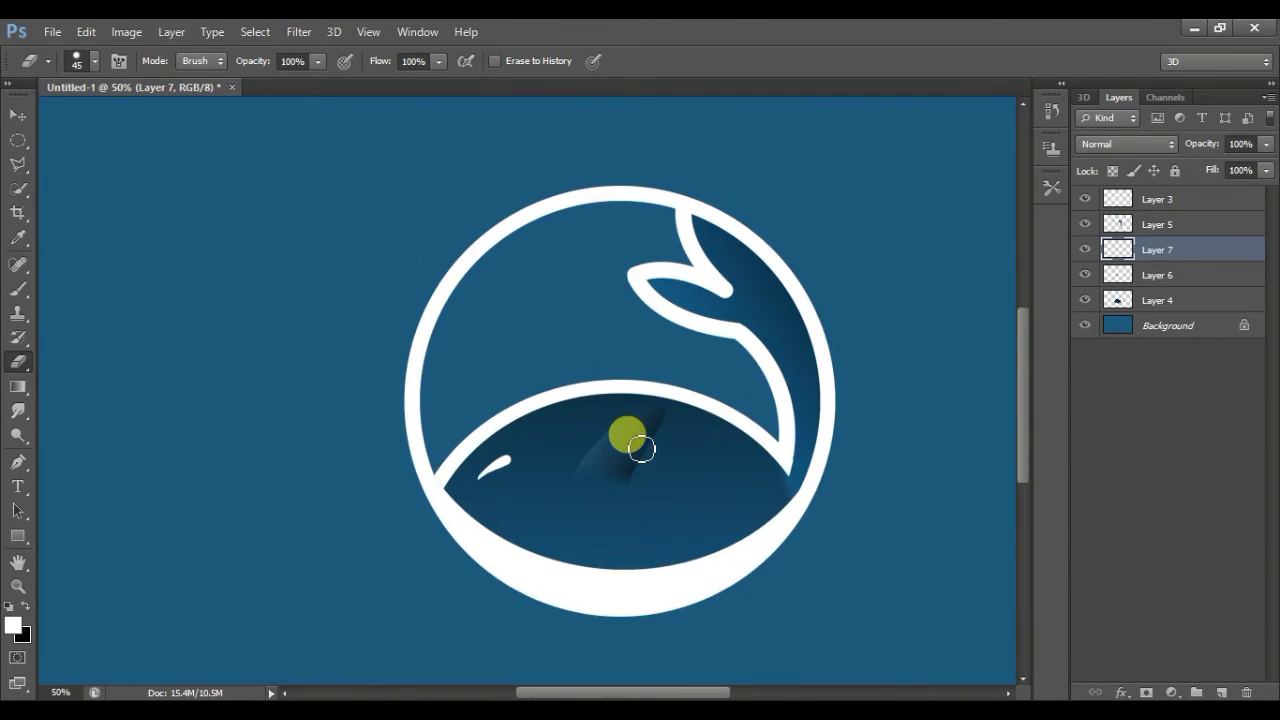
{"action": "scroll", "coordinate": [638, 446], "scroll_direction": "up", "scroll_amount": 1}
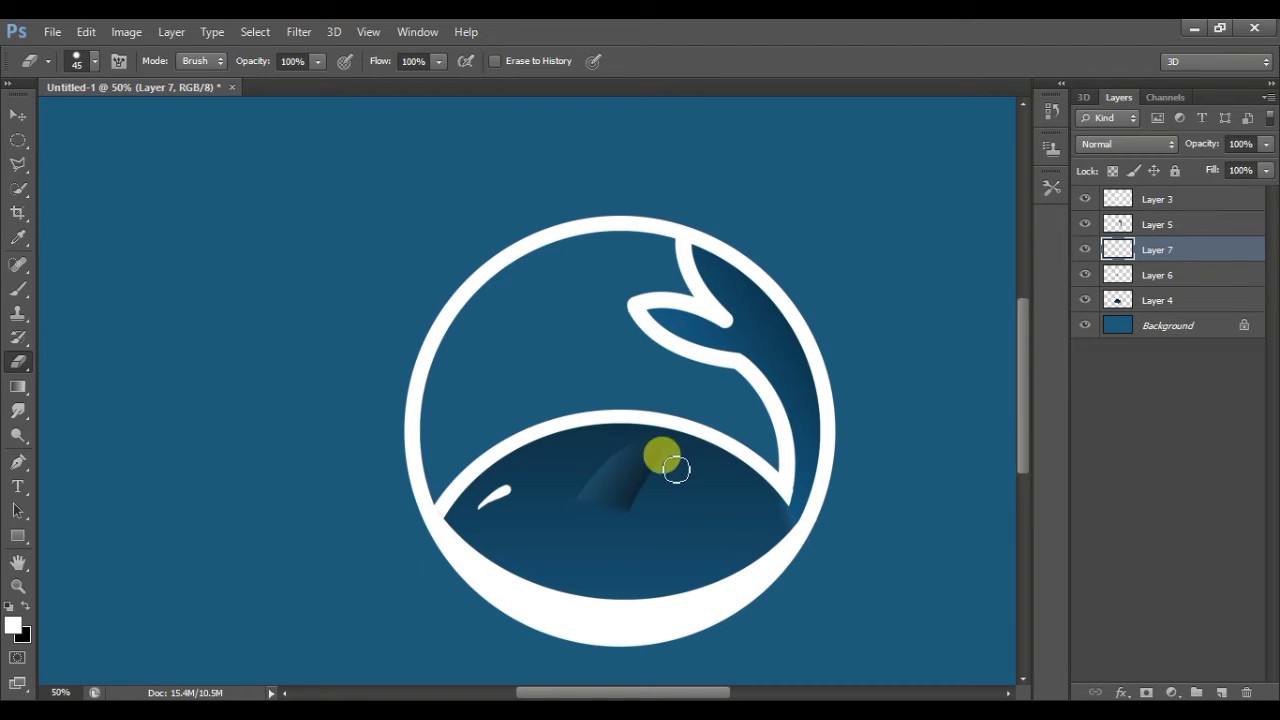
{"action": "scroll", "coordinate": [663, 457], "scroll_direction": "down", "scroll_amount": 1, "text": "alt"}
Move the whole logo up and to the left on the canvas.
{"action": "left_click", "coordinate": [12, 115]}
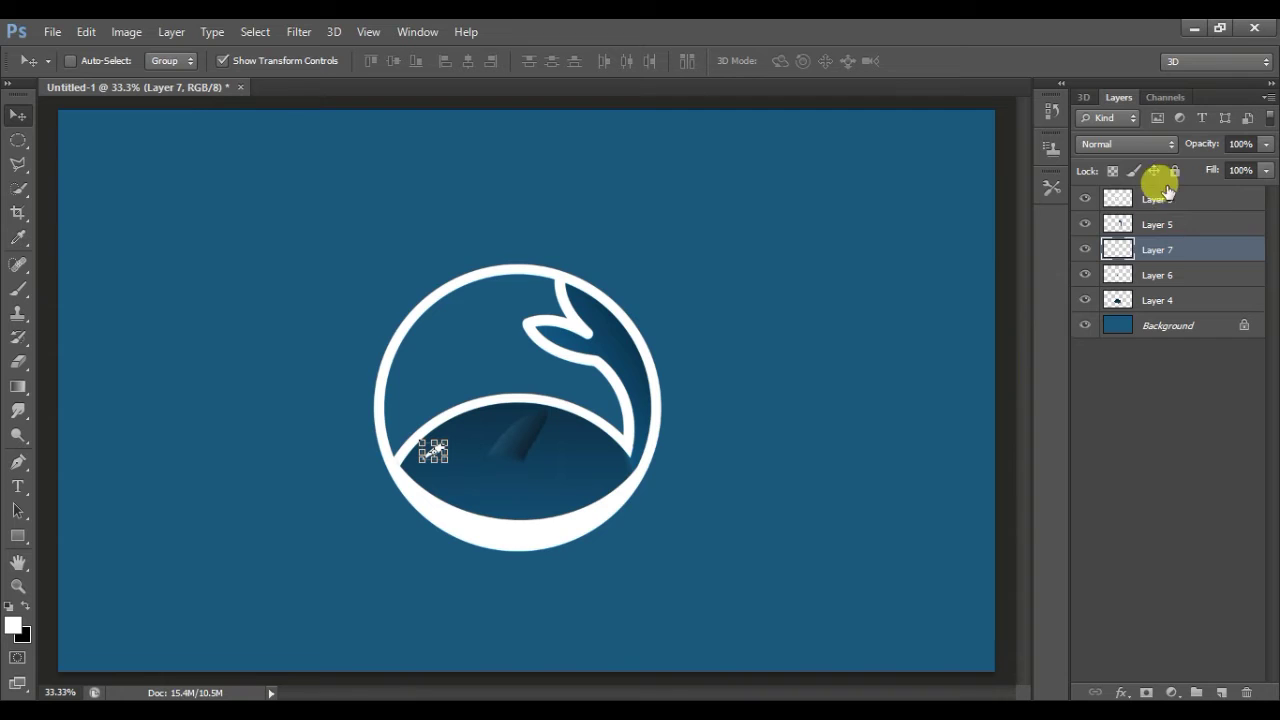
{"action": "left_click", "coordinate": [1160, 197]}
{"action": "left_click", "coordinate": [1157, 297], "text": "shift"}
{"action": "left_click_drag", "start_coordinate": [623, 374], "coordinate": [606, 236]}
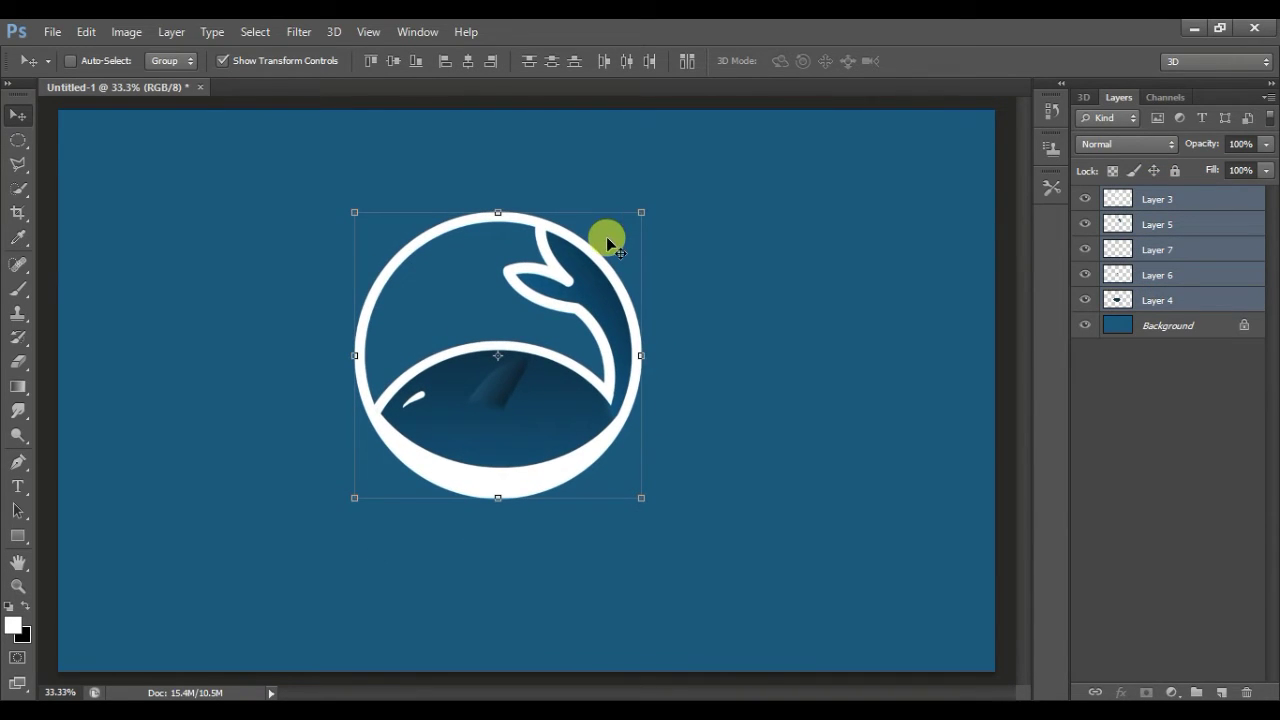
{"action": "left_click", "coordinate": [1185, 467]}
Merge Layers 3 and 4 into Layer 3 and nudge the logo slightly right.
{"action": "left_click", "coordinate": [1150, 199]}
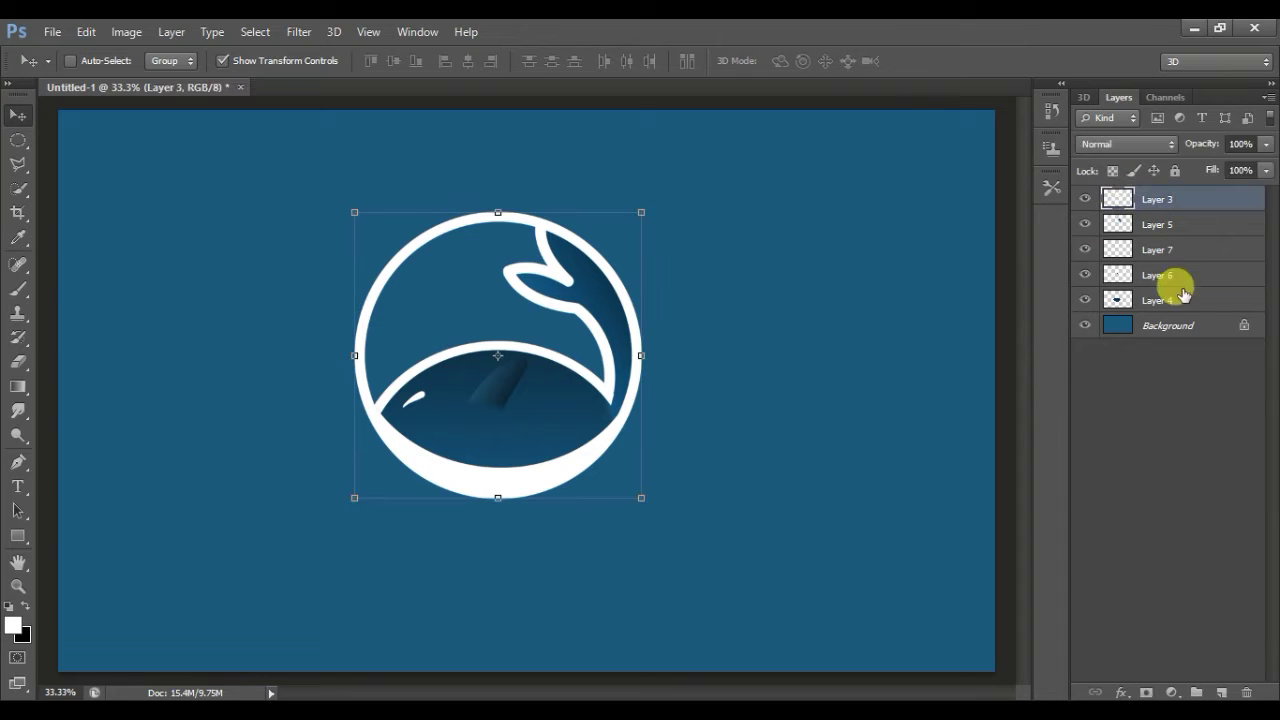
{"action": "left_click", "coordinate": [1183, 300], "text": "shift"}
{"action": "right_click", "coordinate": [1175, 275]}
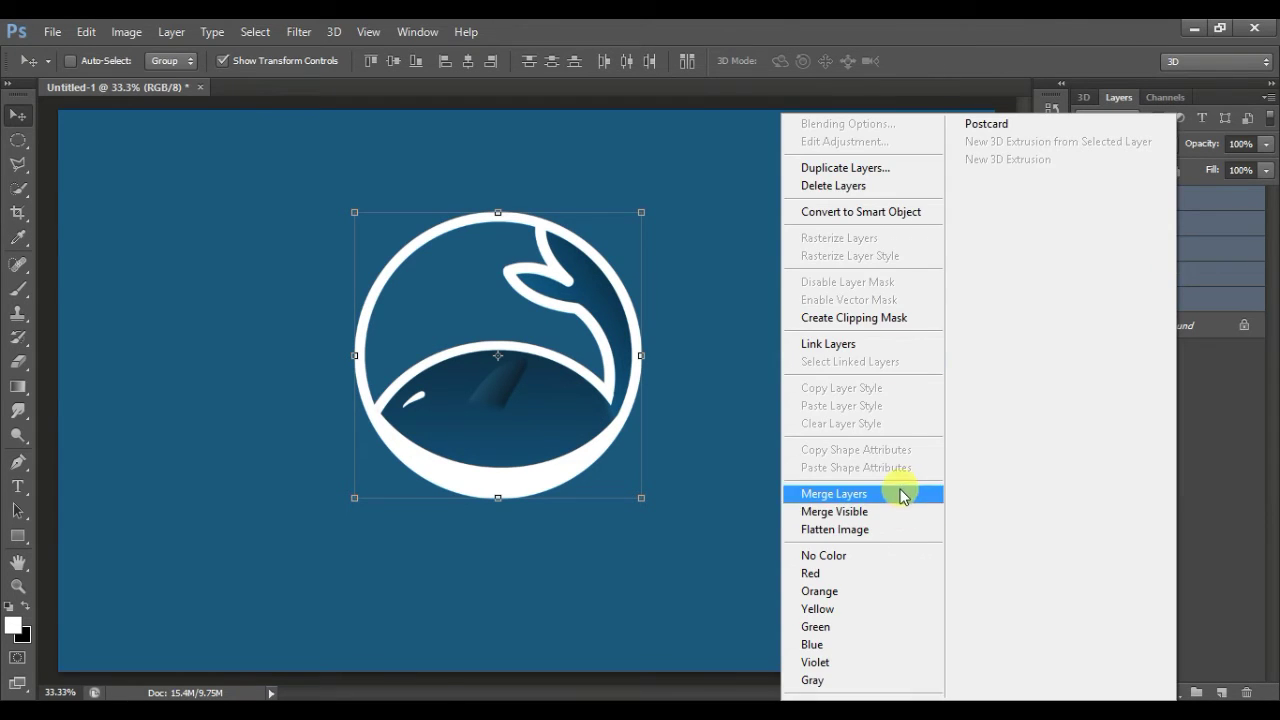
{"action": "left_click", "coordinate": [894, 491]}
{"action": "left_click_drag", "start_coordinate": [476, 323], "coordinate": [502, 326]}
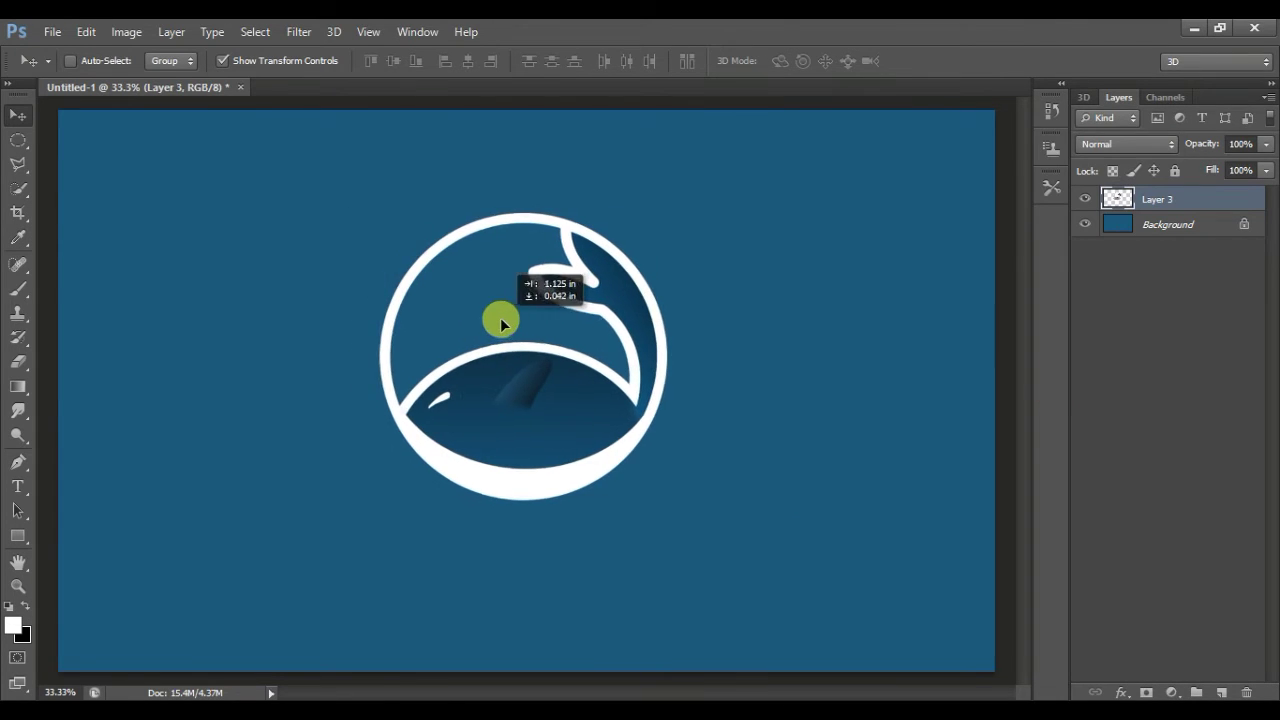
{"action": "left_click", "coordinate": [18, 486]}
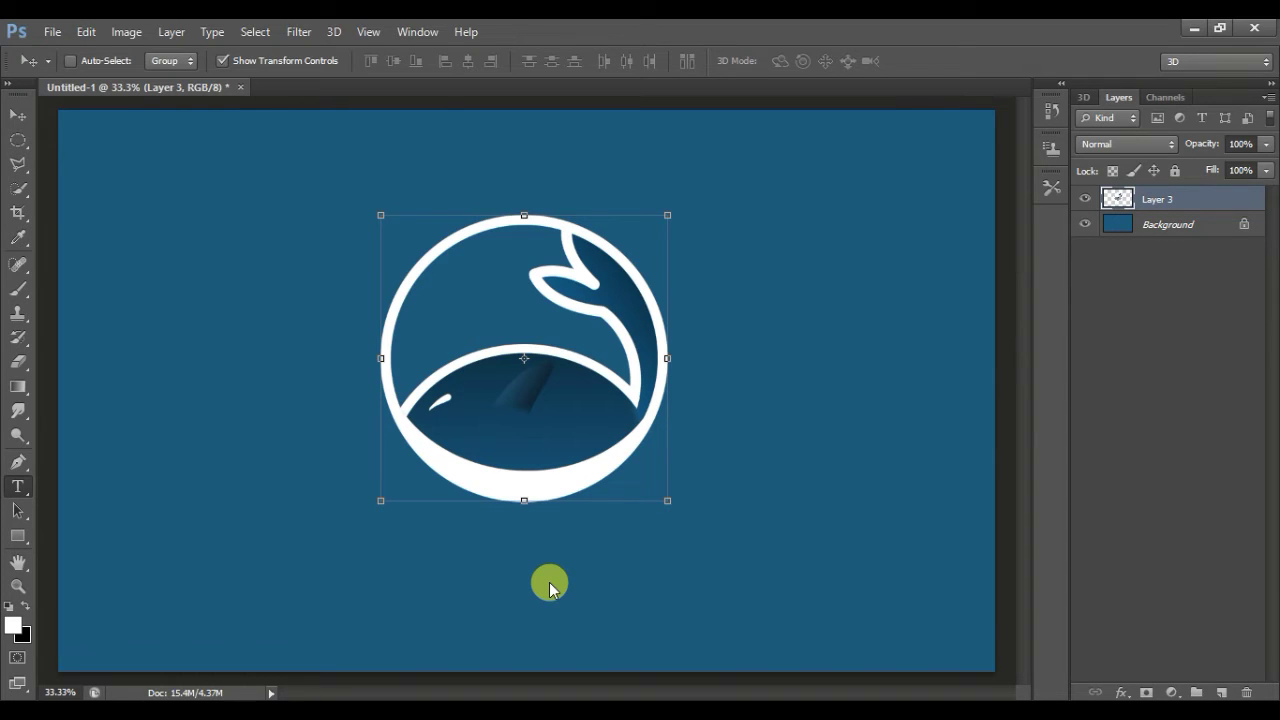
Add 'SHARK ISLAND' text below the logo in the ContextExtraCondSSK condensed font.
{"action": "key", "text": "ctrl"}
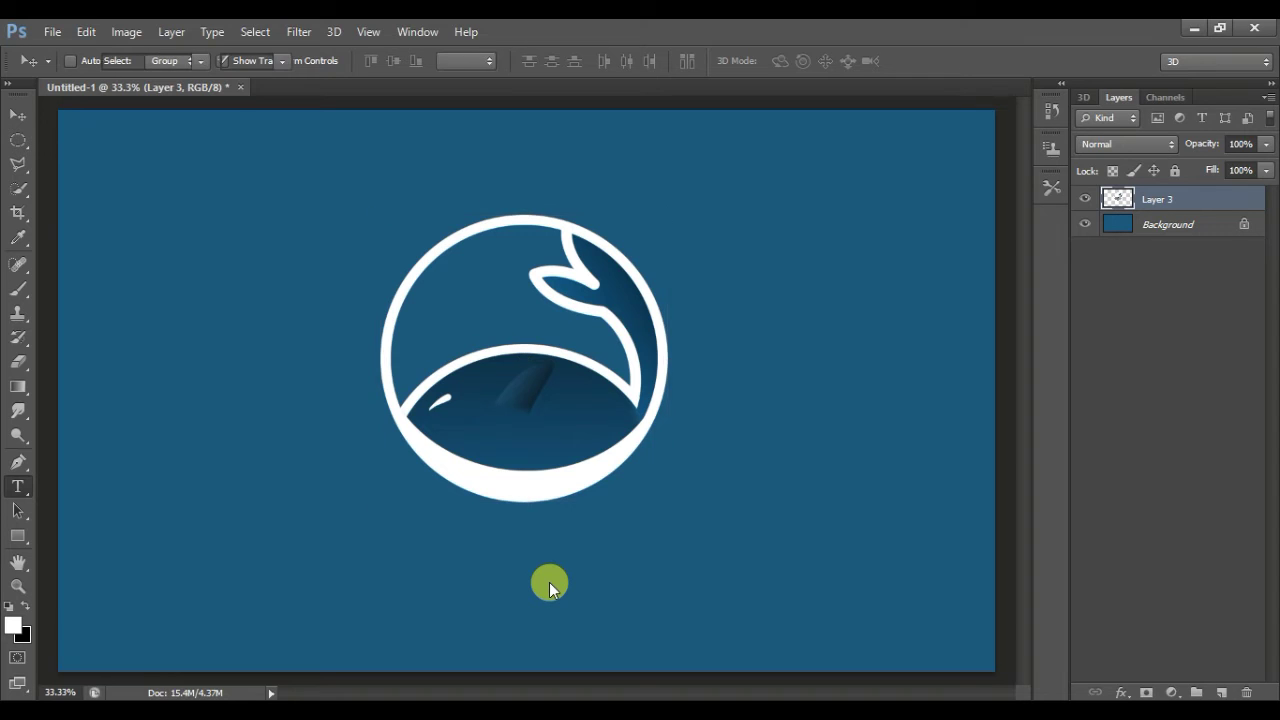
{"action": "mouse_move", "coordinate": [381, 519]}
{"action": "left_mouse_down"}
{"action": "mouse_move", "coordinate": [781, 592]}
{"action": "mouse_move", "coordinate": [766, 613]}
{"action": "left_mouse_up"}
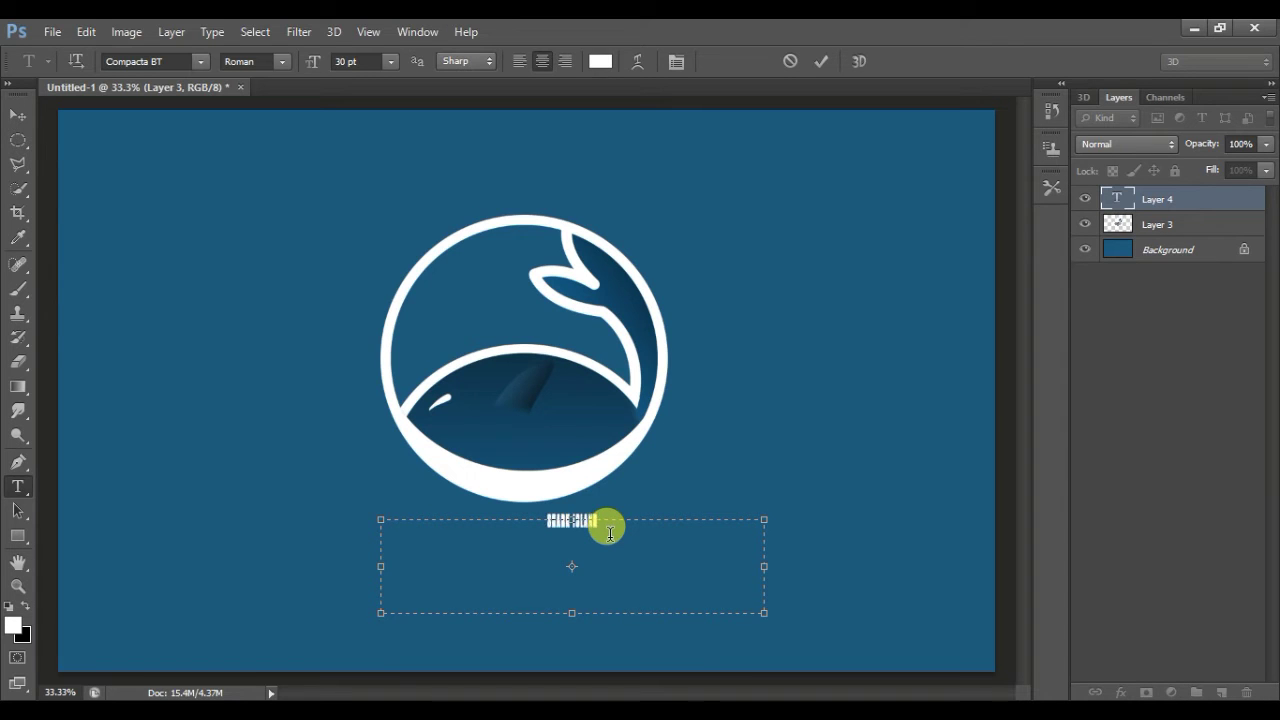
{"action": "left_click_drag", "start_coordinate": [610, 533], "coordinate": [497, 523]}
{"action": "left_click", "coordinate": [201, 64]}
{"action": "left_click", "coordinate": [243, 226]}
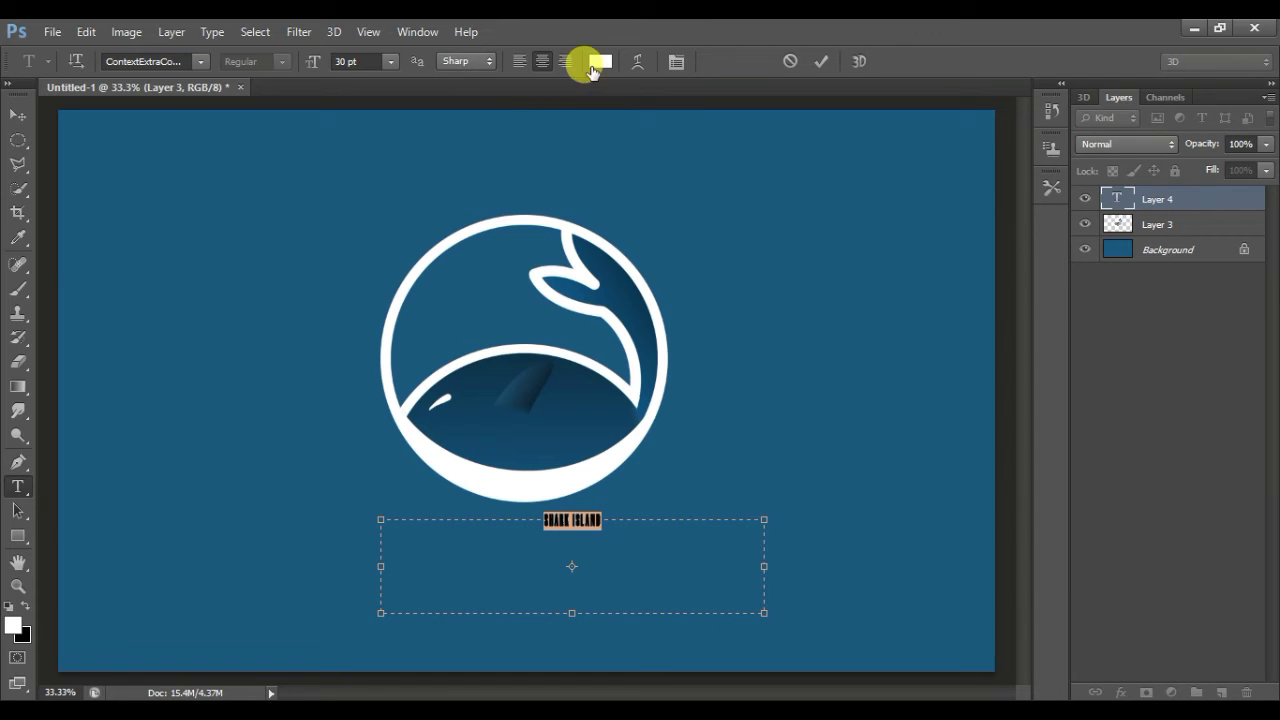
{"action": "left_click", "coordinate": [820, 62]}
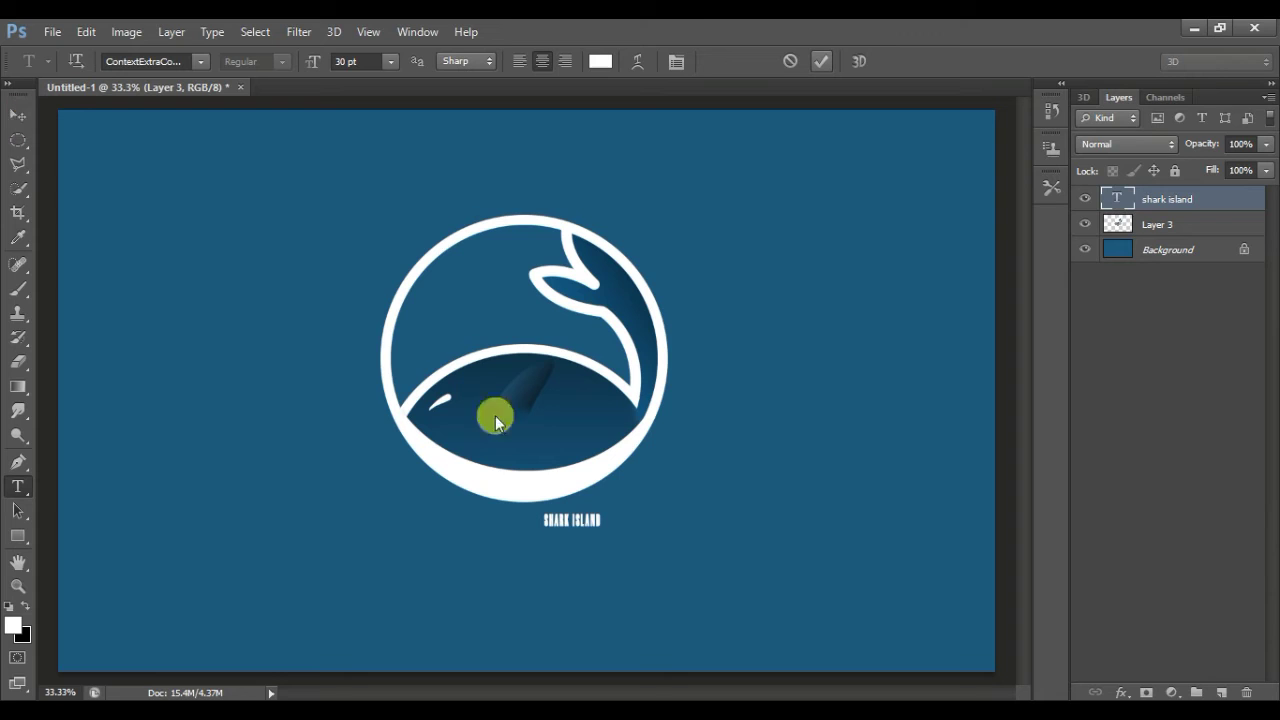
Centre the text beneath the logo and enlarge it to about 238%.
{"action": "key", "text": "v"}
{"action": "left_click_drag", "start_coordinate": [593, 537], "coordinate": [530, 543]}
{"action": "left_click_drag", "start_coordinate": [713, 518], "coordinate": [757, 596]}
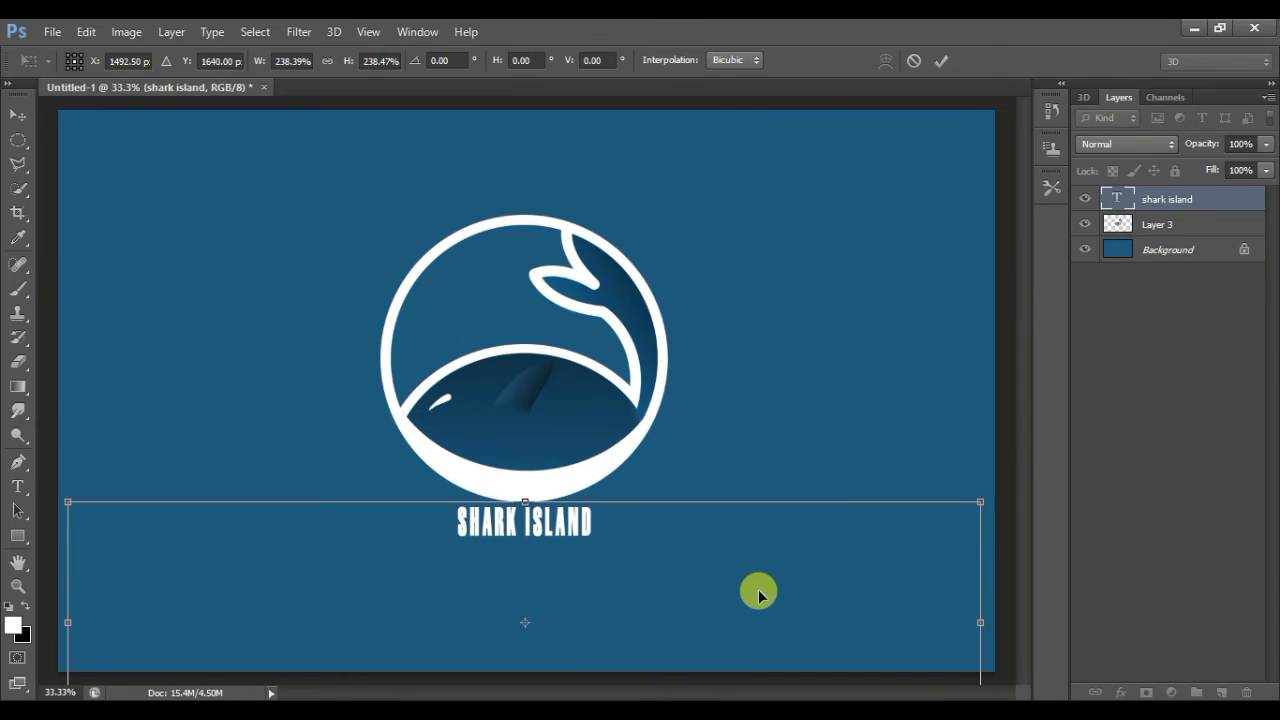
{"action": "key", "text": "Return"}
Try the Crass font on the SHARK ISLAND text.
{"action": "key", "text": "t"}
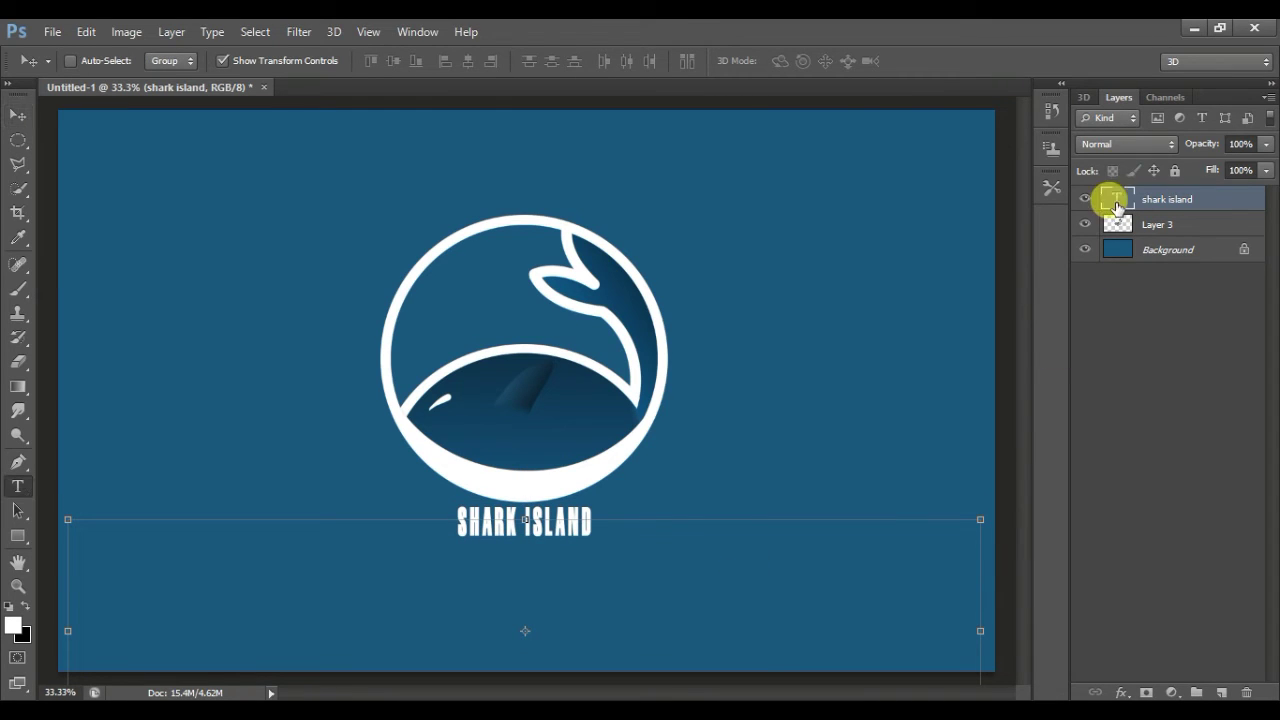
{"action": "left_click", "coordinate": [185, 60]}
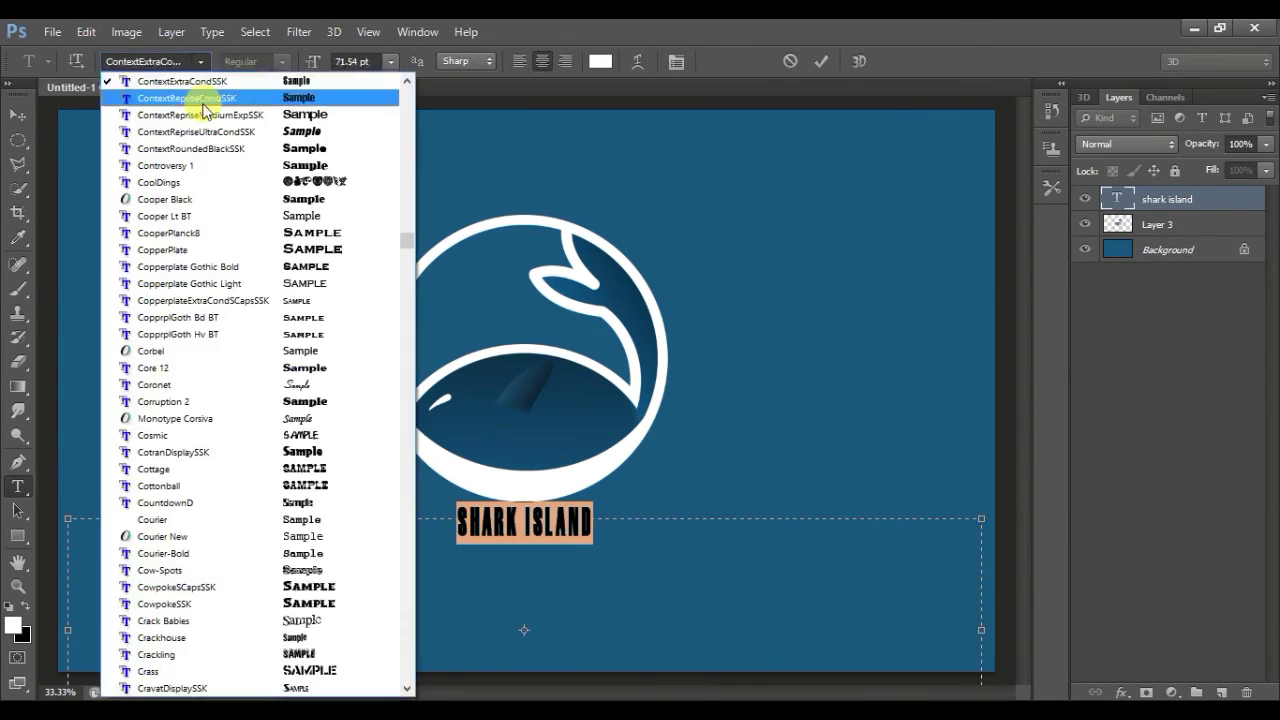
{"action": "key", "text": "Escape"}
{"action": "scroll", "coordinate": [200, 61], "scroll_direction": "down", "scroll_amount": 1}
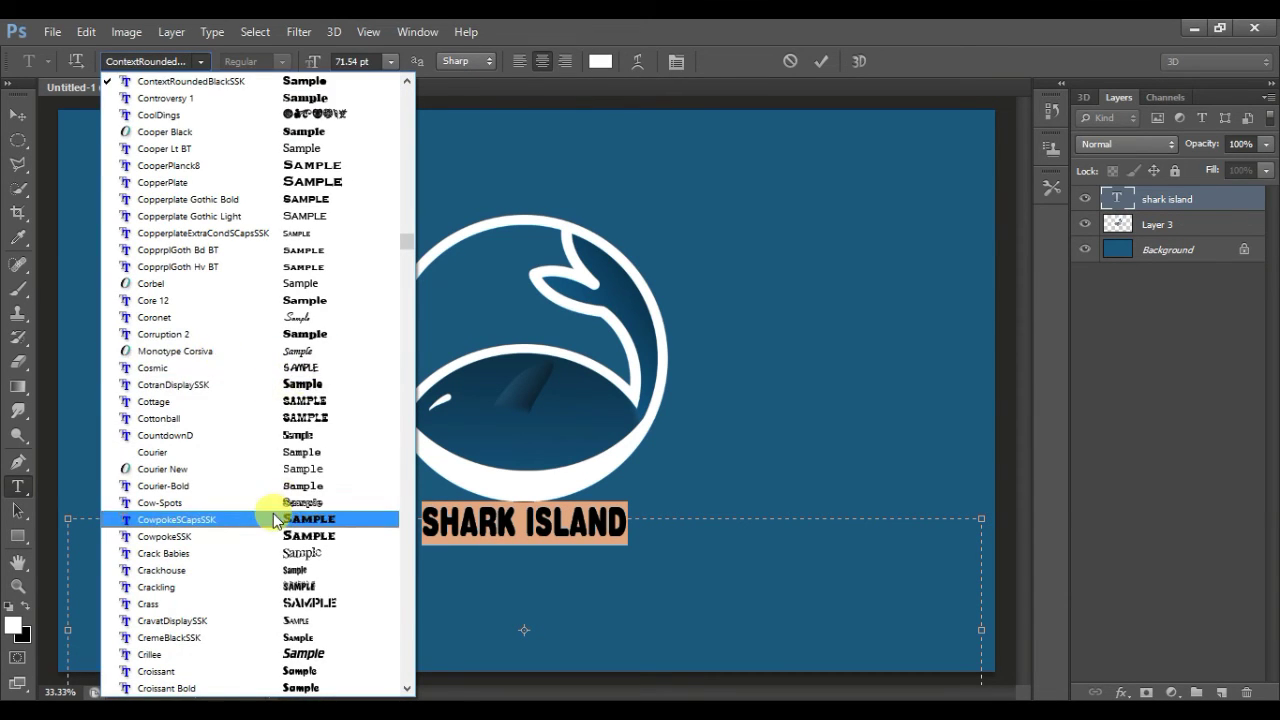
{"action": "scroll", "coordinate": [280, 530], "scroll_direction": "down", "scroll_amount": 1}
{"action": "left_click", "coordinate": [298, 553]}
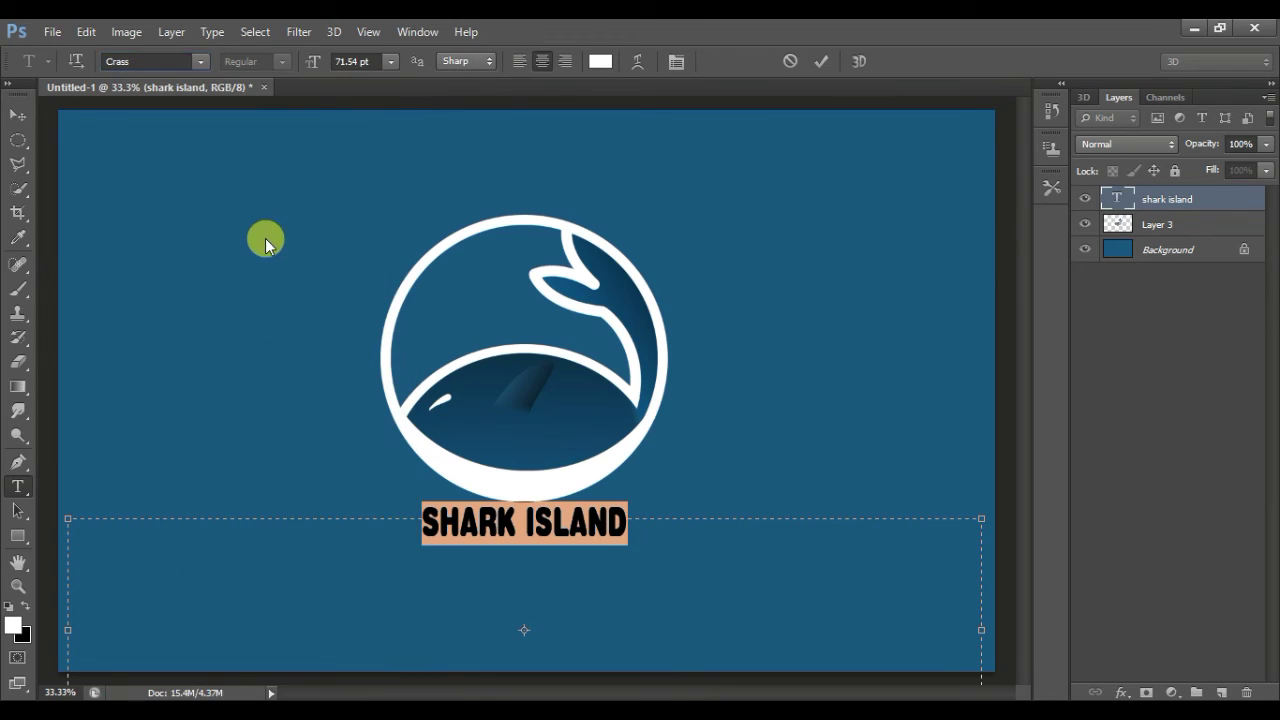
Switch the text to Dog's Reason 5, commit it, and nudge it down.
{"action": "left_click", "coordinate": [222, 70]}
{"action": "scroll", "coordinate": [266, 434], "scroll_direction": "down", "scroll_amount": 5}
{"action": "scroll", "coordinate": [300, 477], "scroll_direction": "down", "scroll_amount": 5}
{"action": "scroll", "coordinate": [295, 483], "scroll_direction": "down", "scroll_amount": 2}
{"action": "scroll", "coordinate": [293, 483], "scroll_direction": "down", "scroll_amount": 5}
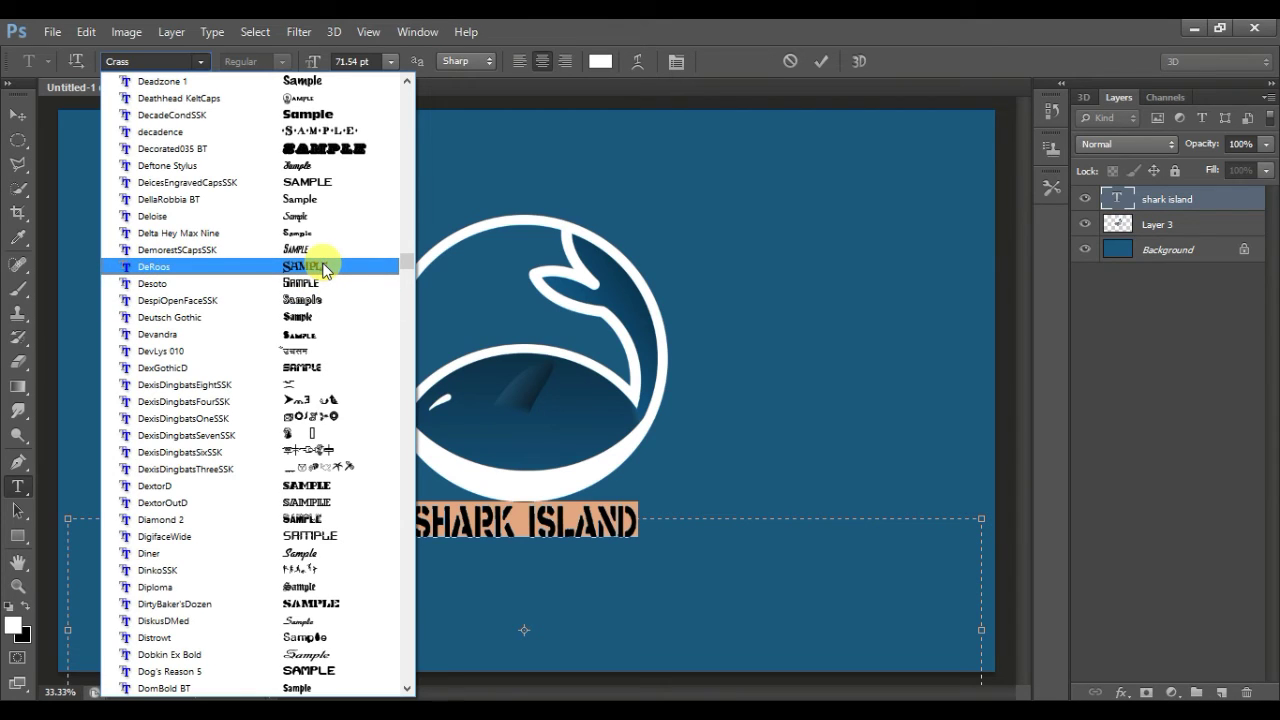
{"action": "left_click", "coordinate": [295, 671]}
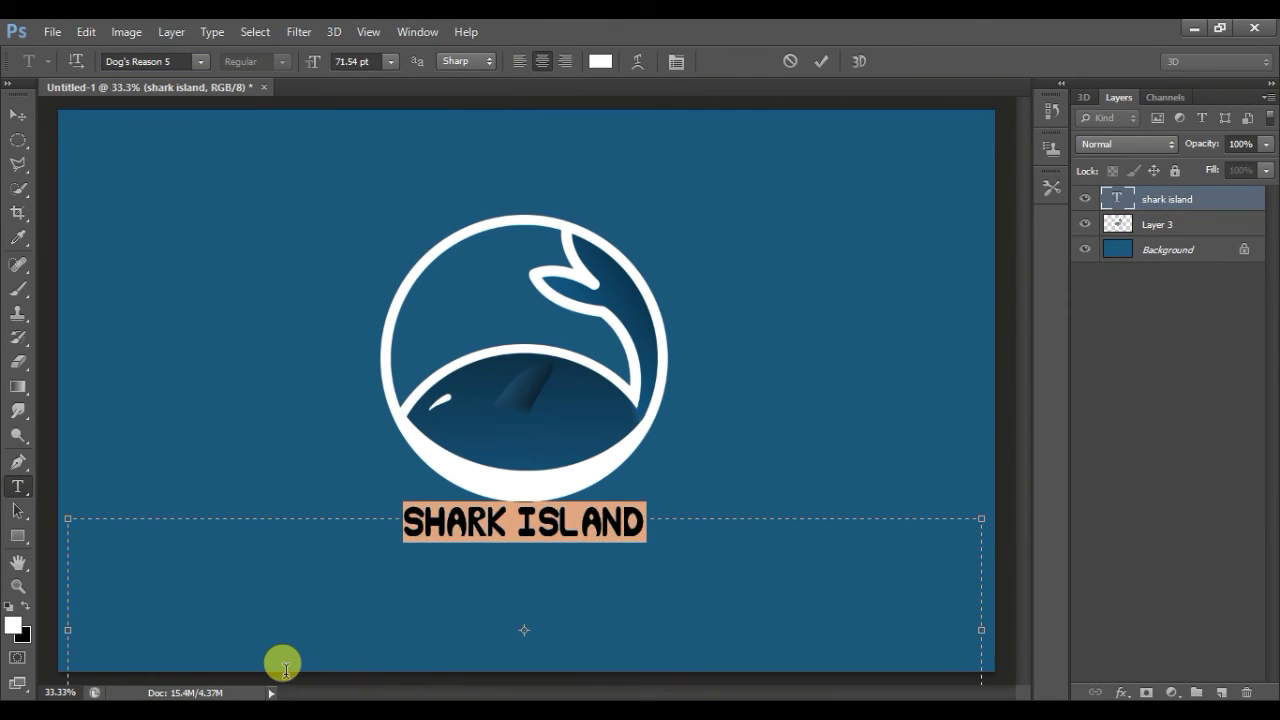
{"action": "left_click", "coordinate": [18, 140]}
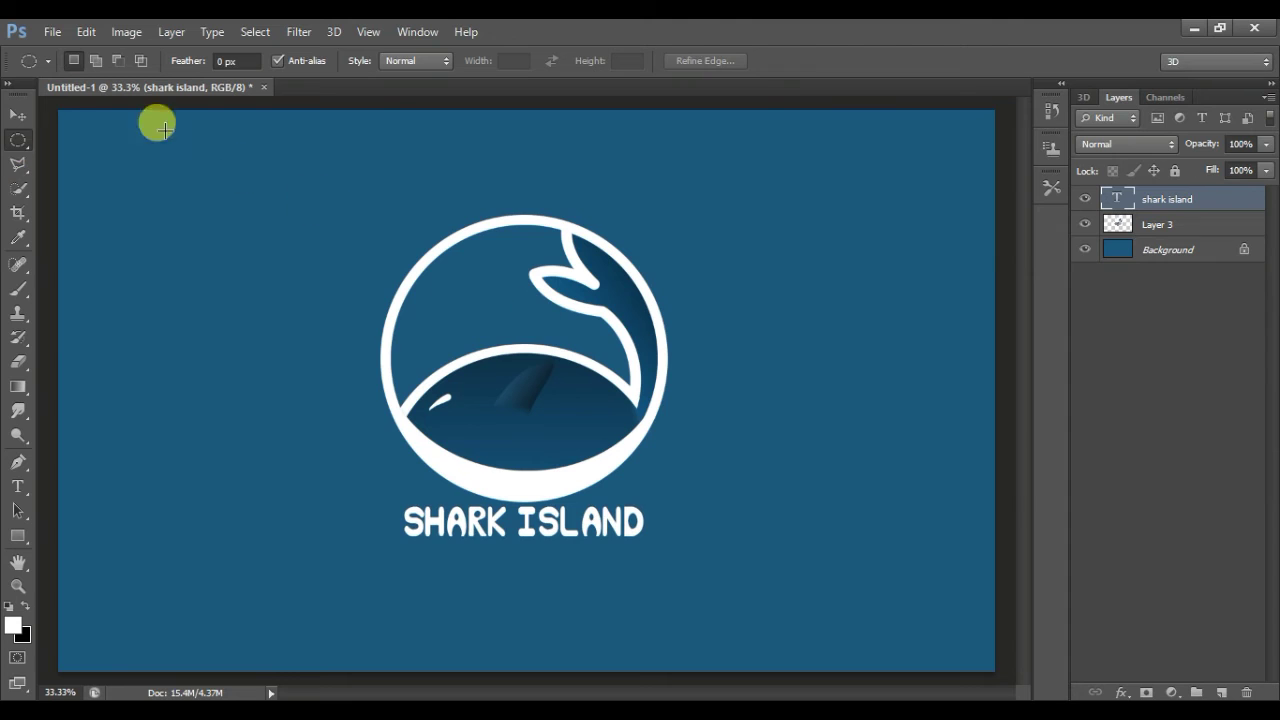
{"action": "left_click", "coordinate": [18, 115]}
{"action": "key", "text": "Down"}
{"action": "key", "text": "Down"}
{"action": "key", "text": "Down"}
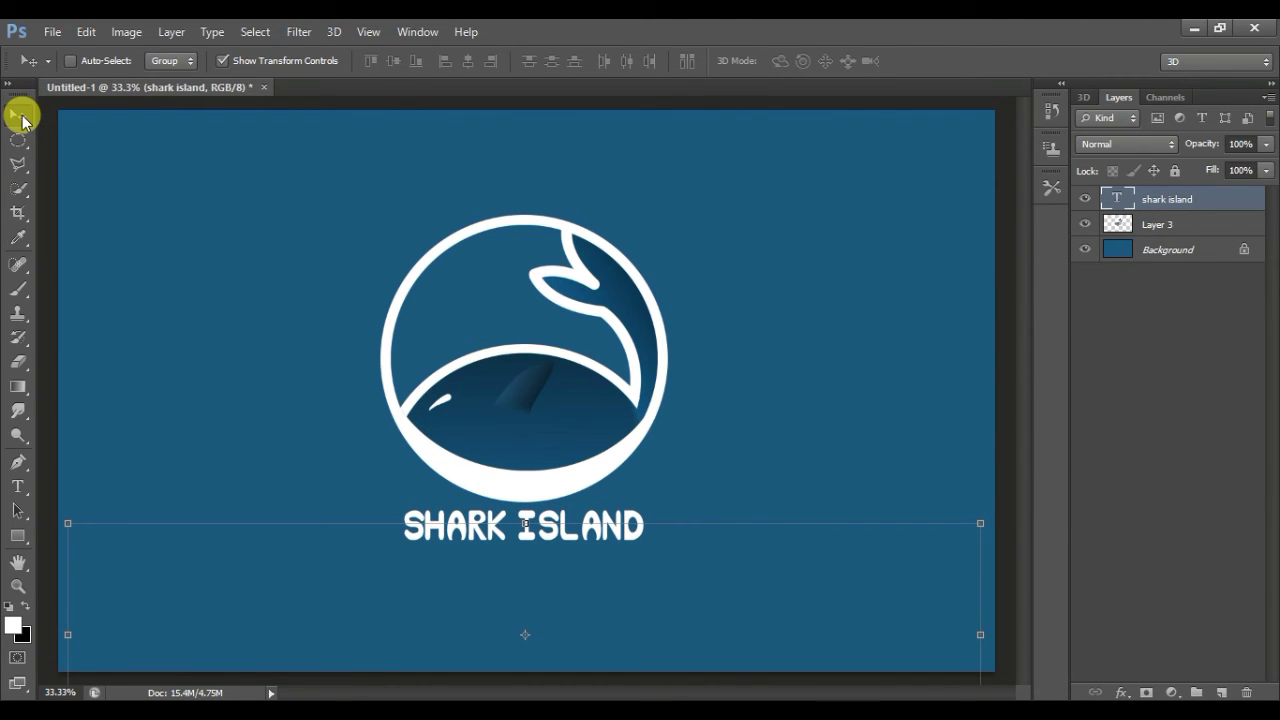
{"action": "left_click", "coordinate": [1157, 222]}
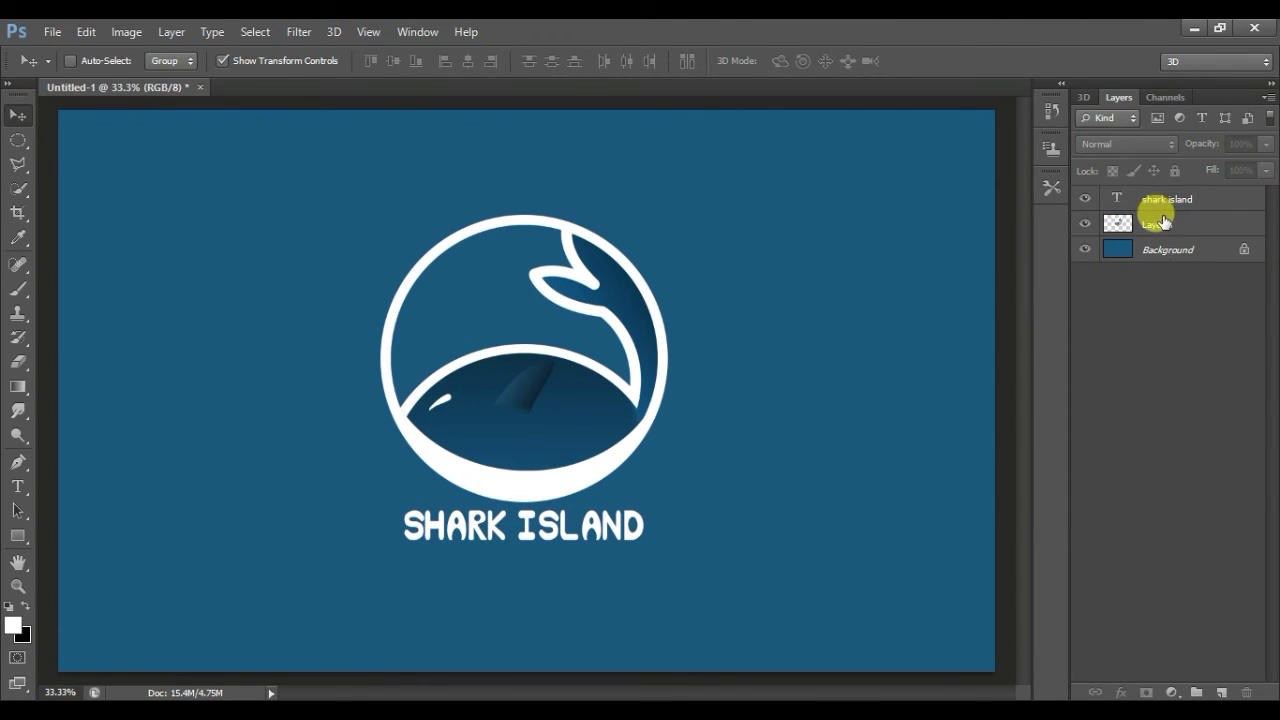
Paint a small soft black dot on a new layer below the logo.
{"action": "left_click", "coordinate": [1221, 692]}
{"action": "left_click_drag", "start_coordinate": [1170, 222], "coordinate": [1181, 263]}
{"action": "left_click", "coordinate": [24, 606]}
{"action": "left_click", "coordinate": [18, 289]}
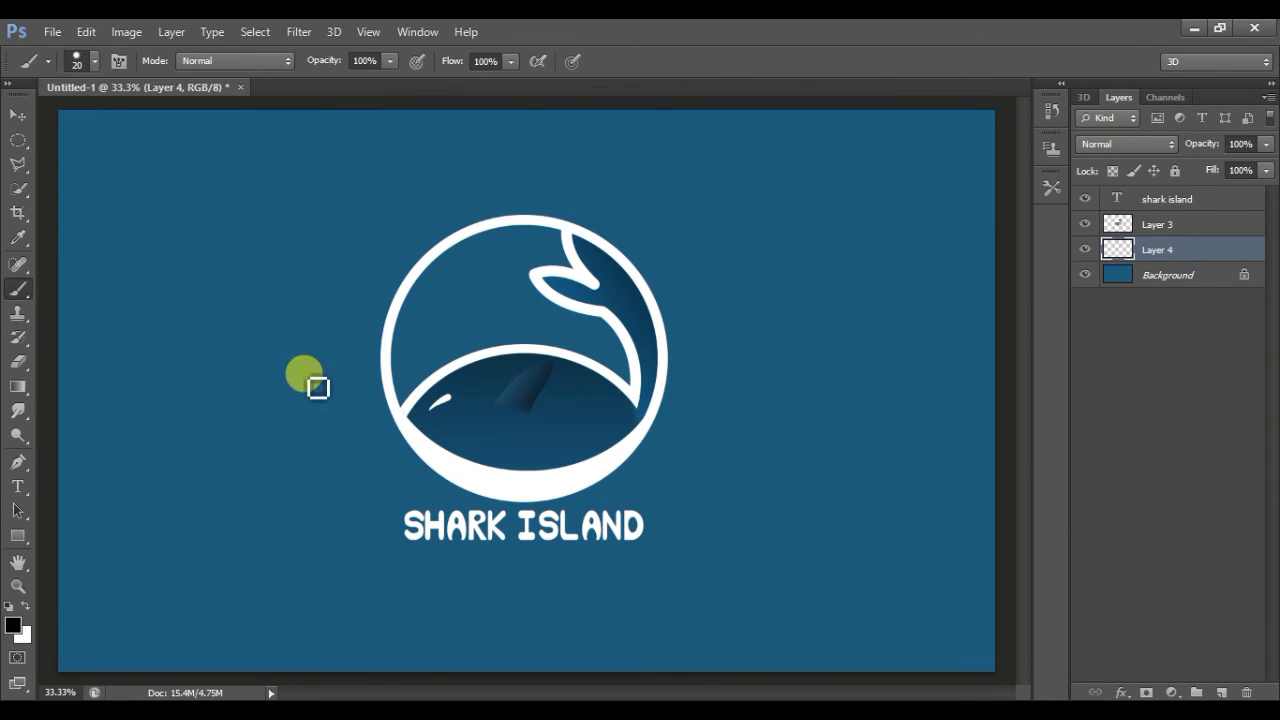
{"action": "left_click", "coordinate": [95, 61]}
{"action": "left_click", "coordinate": [228, 479]}
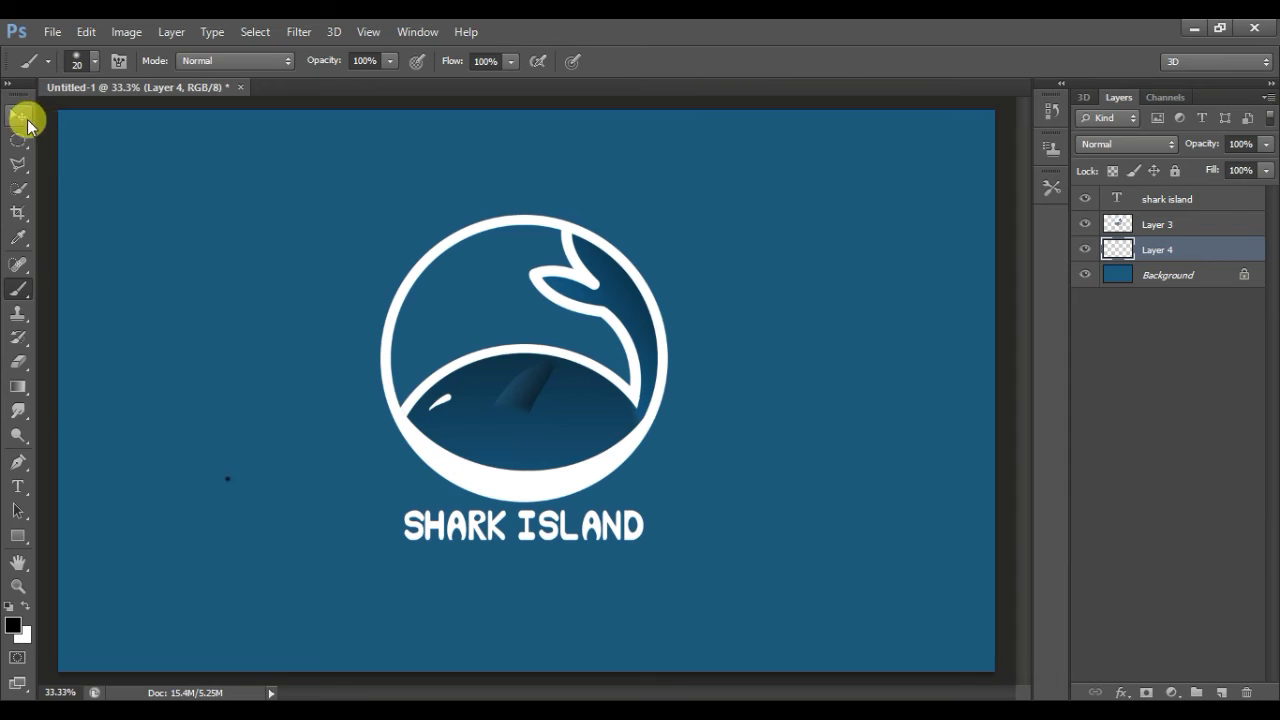
Stretch the dot into a wide flat shadow under the SHARK ISLAND text.
{"action": "left_click", "coordinate": [20, 117]}
{"action": "key", "text": "ctrl+t"}
{"action": "mouse_move", "coordinate": [236, 478]}
{"action": "left_mouse_down"}
{"action": "mouse_move", "coordinate": [646, 478]}
{"action": "mouse_move", "coordinate": [644, 563]}
{"action": "mouse_move", "coordinate": [780, 597]}
{"action": "mouse_move", "coordinate": [722, 570]}
{"action": "left_mouse_up"}
{"action": "key", "text": "Return"}
{"action": "key", "text": "Return"}
{"action": "key", "text": "ctrl+minus"}
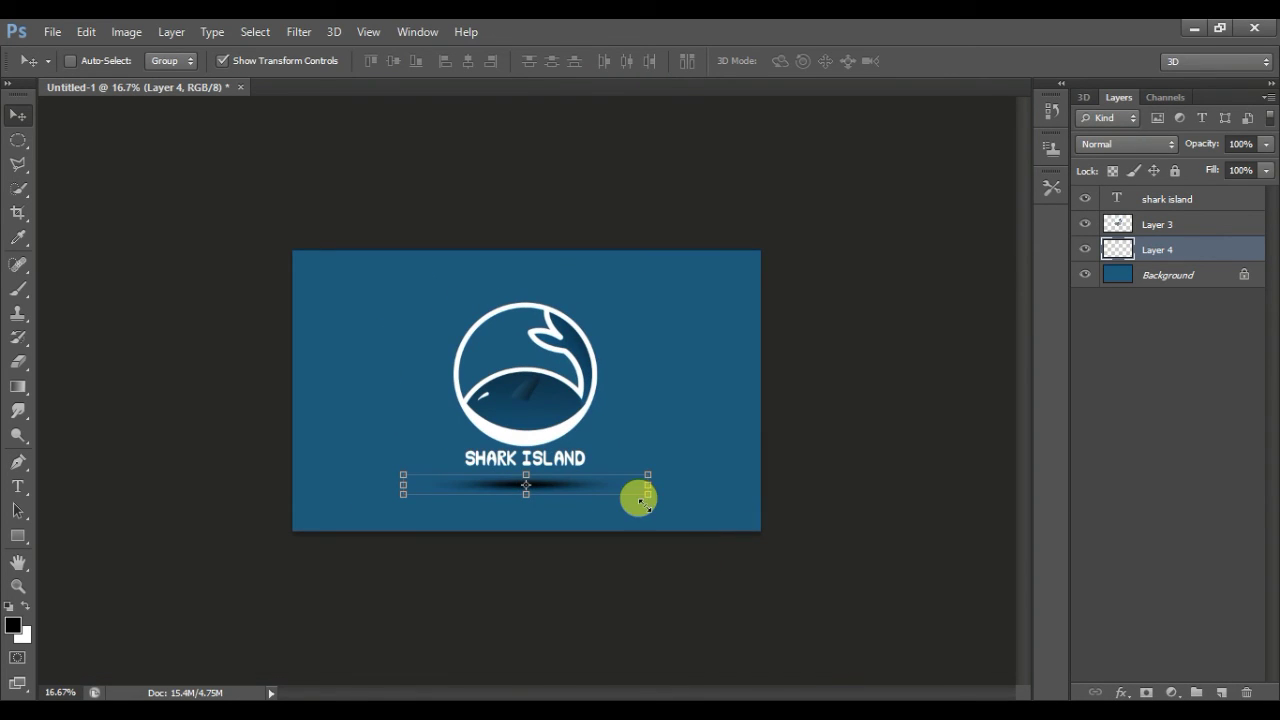
{"action": "mouse_move", "coordinate": [648, 492]}
{"action": "left_mouse_down"}
{"action": "mouse_move", "coordinate": [714, 497]}
{"action": "mouse_move", "coordinate": [624, 486]}
{"action": "left_mouse_up"}
{"action": "key", "text": "Return"}
Lower the shadow's opacity to 57%, reposition it, and add a new top layer.
{"action": "left_click_drag", "start_coordinate": [1200, 145], "coordinate": [1173, 150]}
{"action": "left_click_drag", "start_coordinate": [694, 437], "coordinate": [653, 467]}
{"action": "key", "text": "ctrl+plus"}
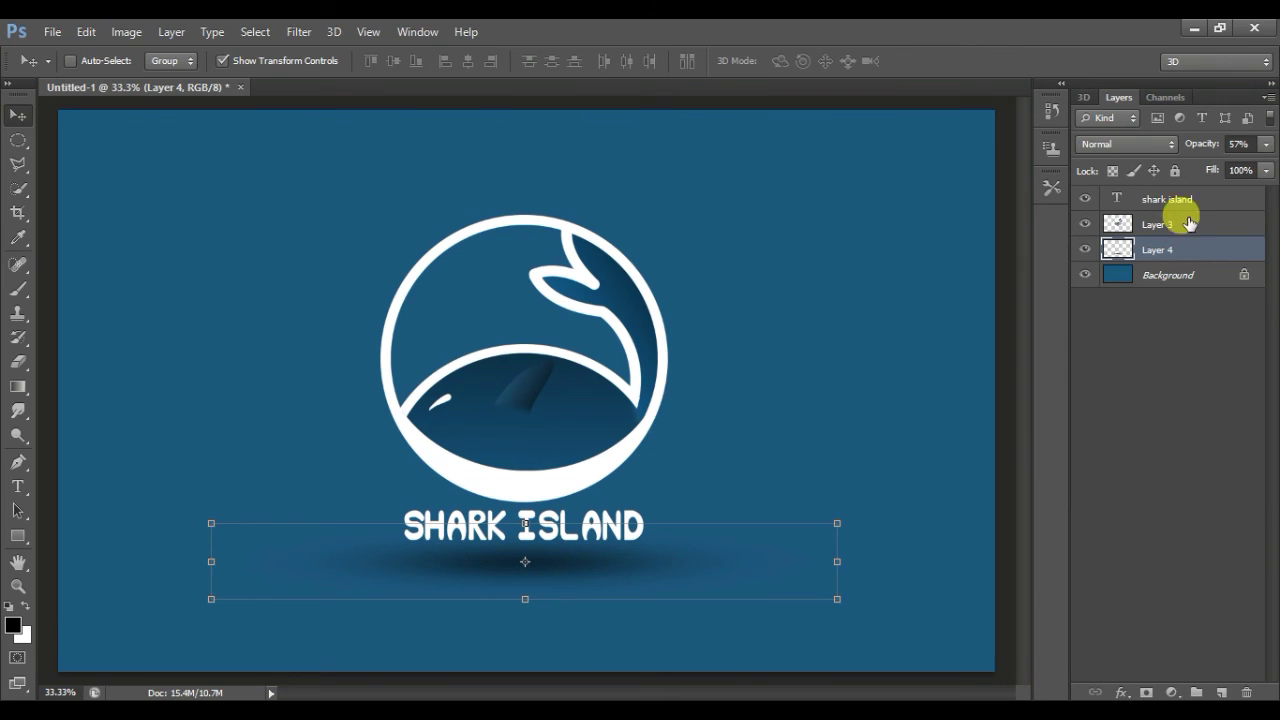
{"action": "left_click", "coordinate": [1180, 200]}
{"action": "left_click", "coordinate": [1221, 692]}
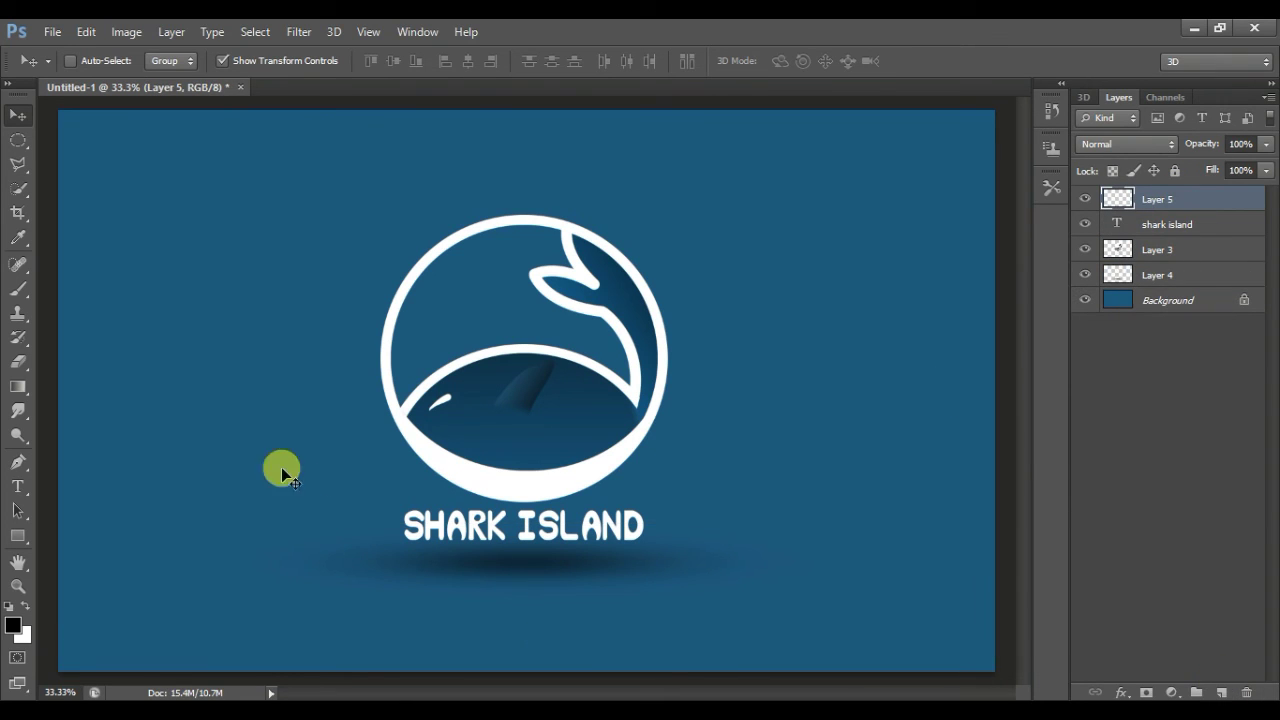
Fill Layer 5 with a reversed radial gradient, set to Multiply at about 76% opacity.
{"action": "left_click", "coordinate": [19, 388]}
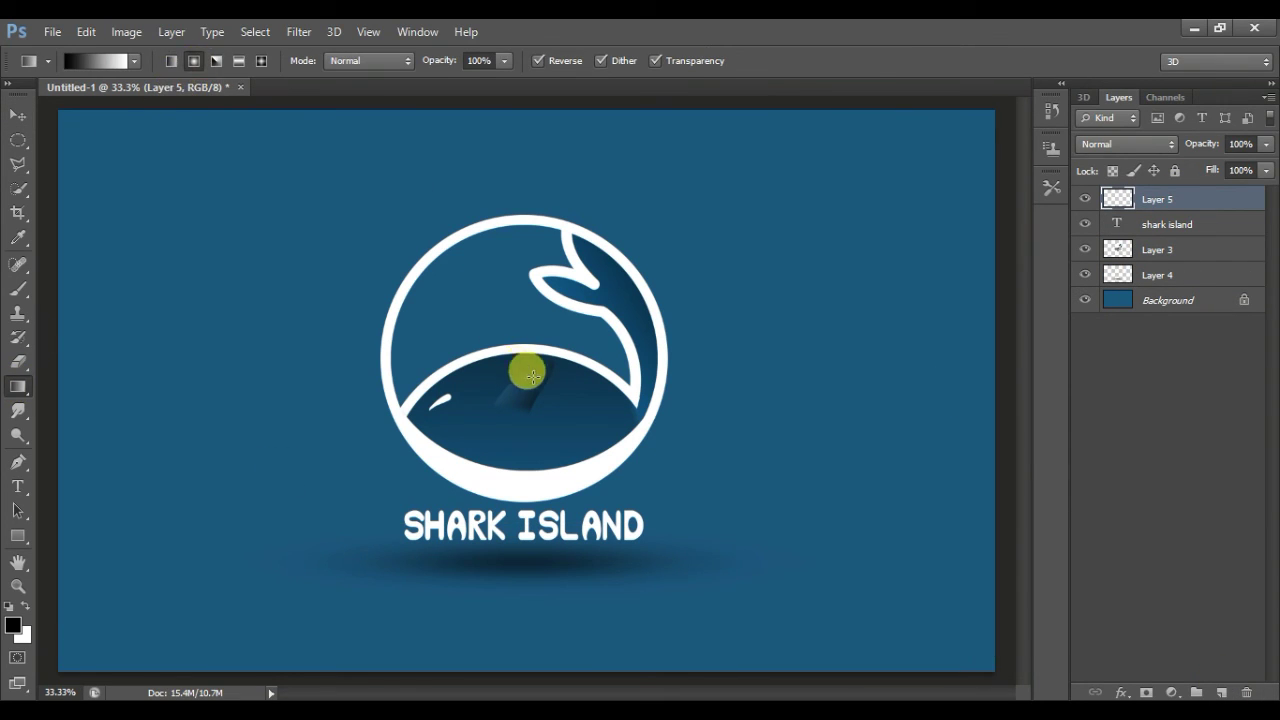
{"action": "left_click_drag", "start_coordinate": [531, 376], "coordinate": [1021, 91]}
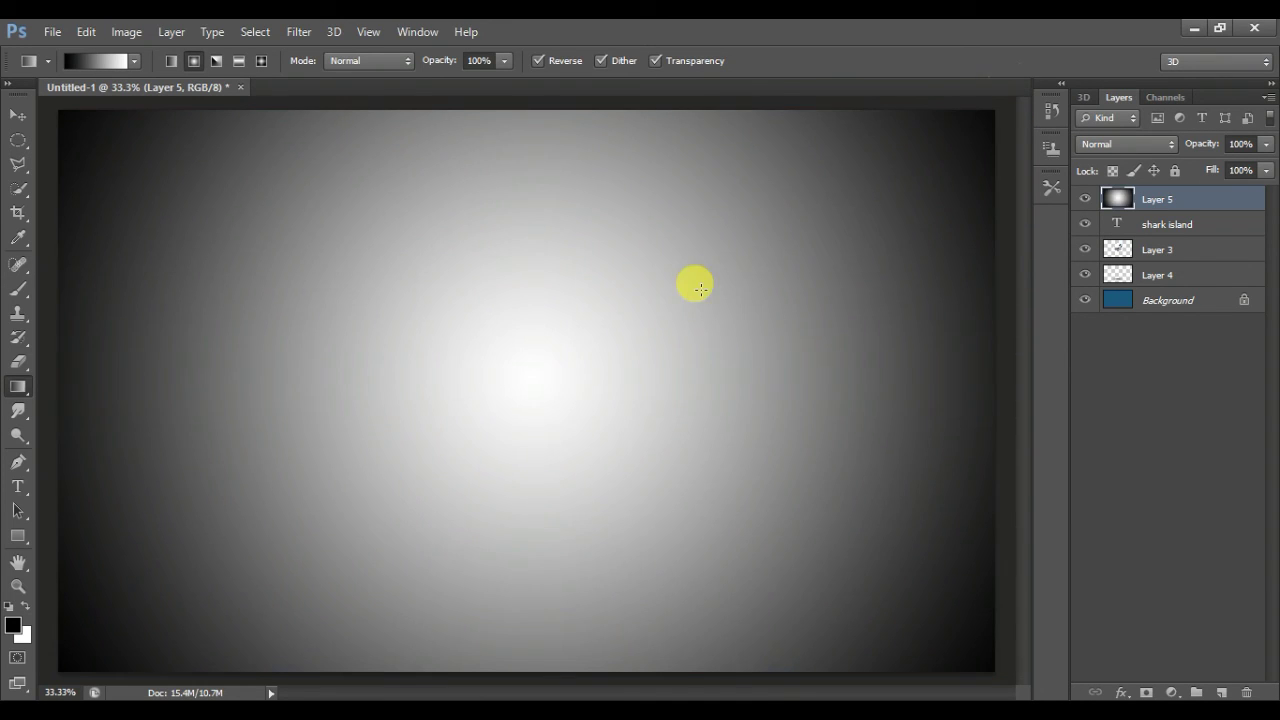
{"action": "left_click", "coordinate": [1149, 143]}
{"action": "left_click", "coordinate": [1108, 198]}
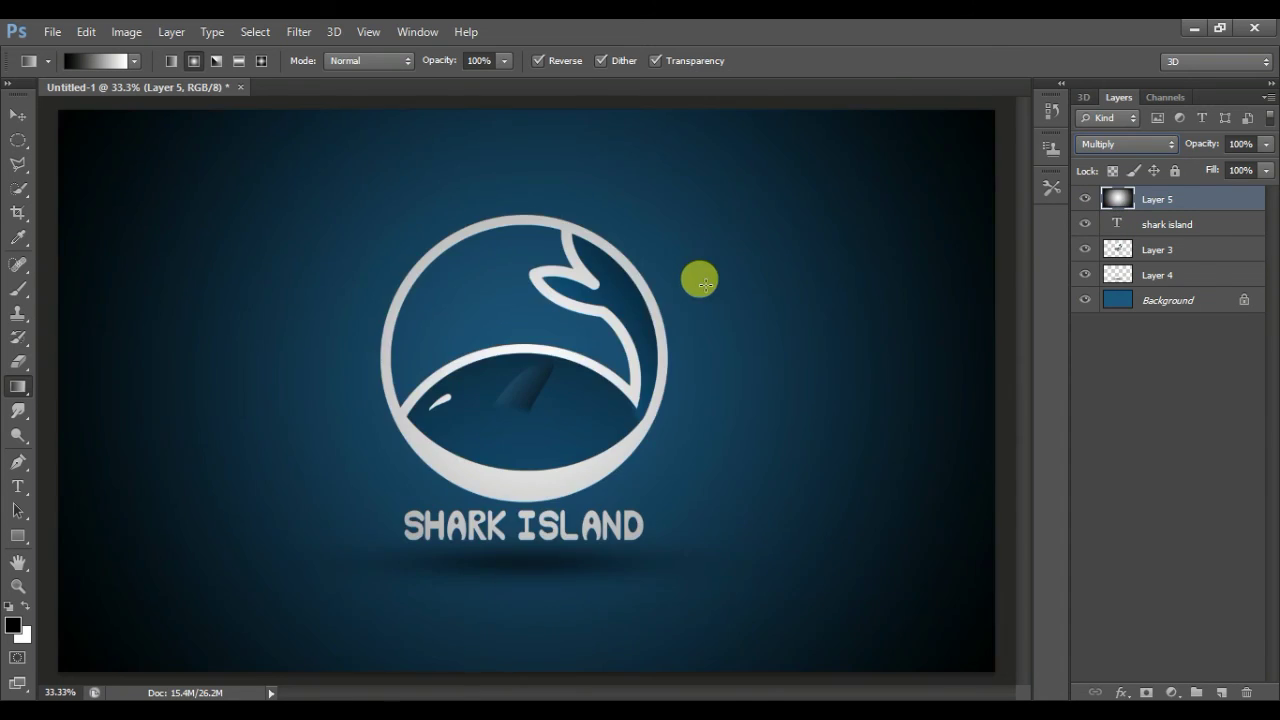
{"action": "mouse_move", "coordinate": [1201, 146]}
{"action": "left_mouse_down"}
{"action": "mouse_move", "coordinate": [914, 166]}
{"action": "mouse_move", "coordinate": [1060, 168]}
{"action": "left_mouse_up"}
{"action": "key", "text": "Return"}
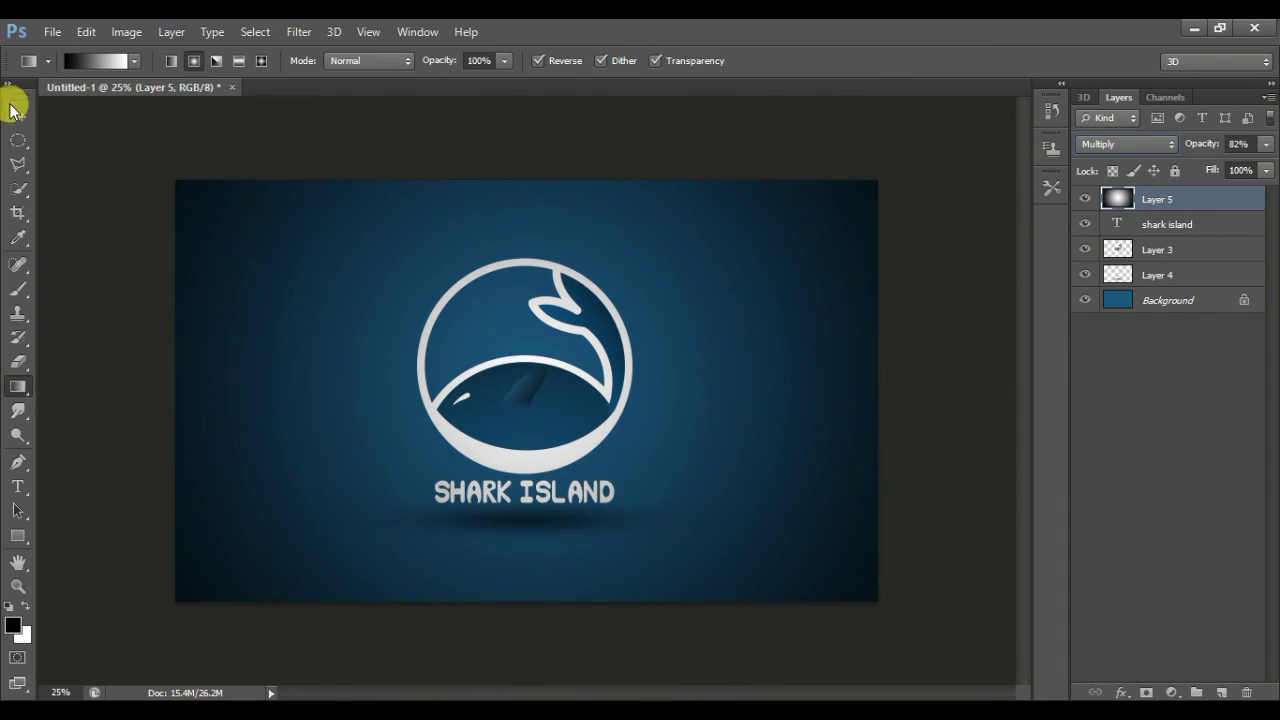
{"action": "key", "text": "ctrl+0"}
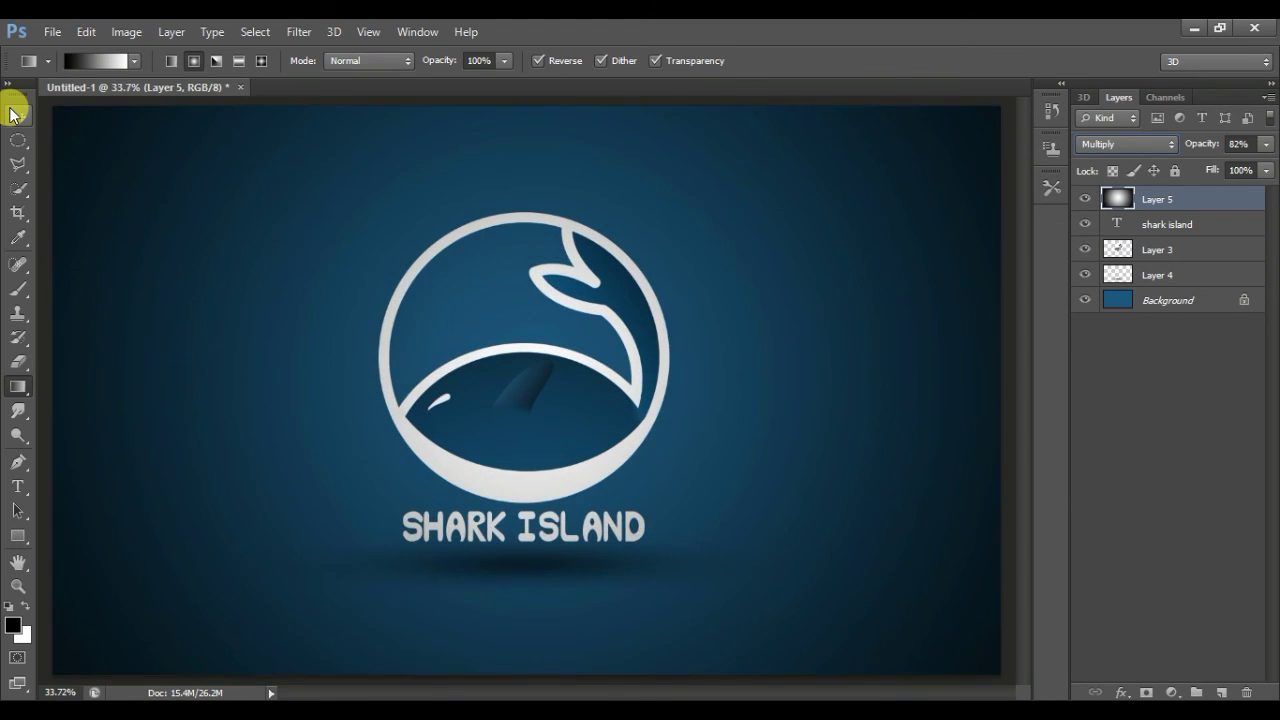
{"action": "left_click_drag", "start_coordinate": [1213, 148], "coordinate": [1207, 148]}
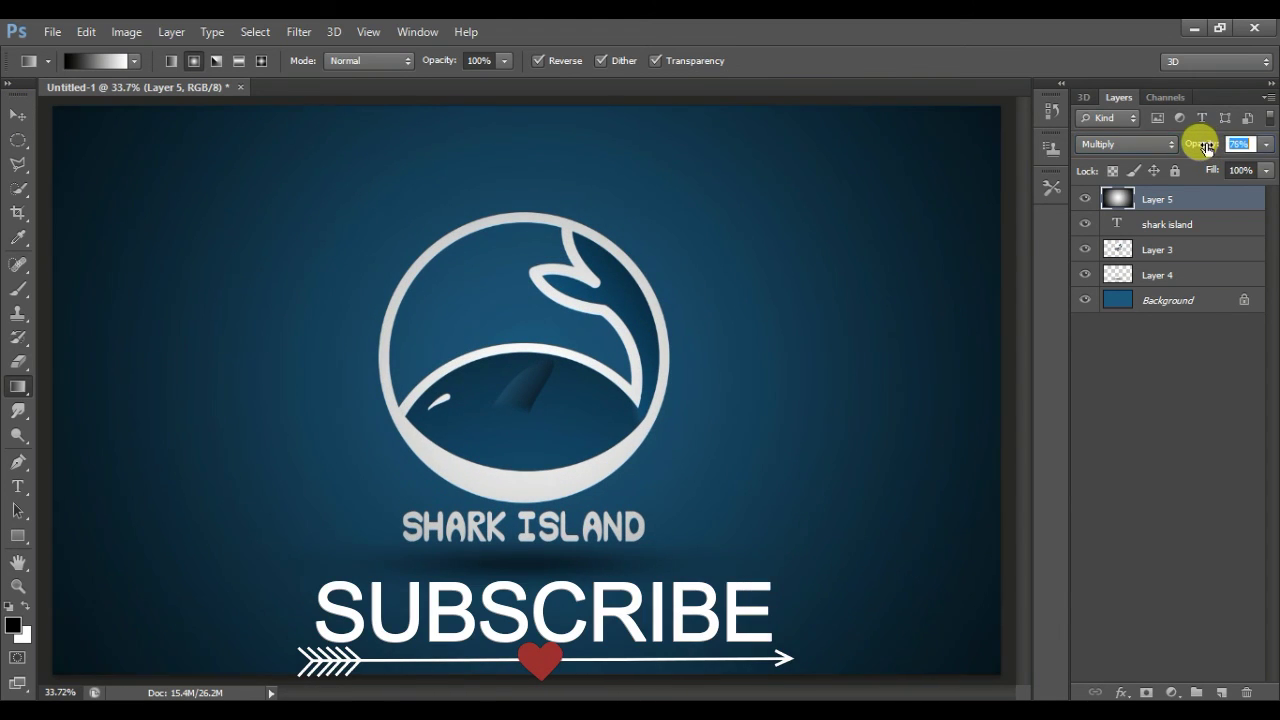